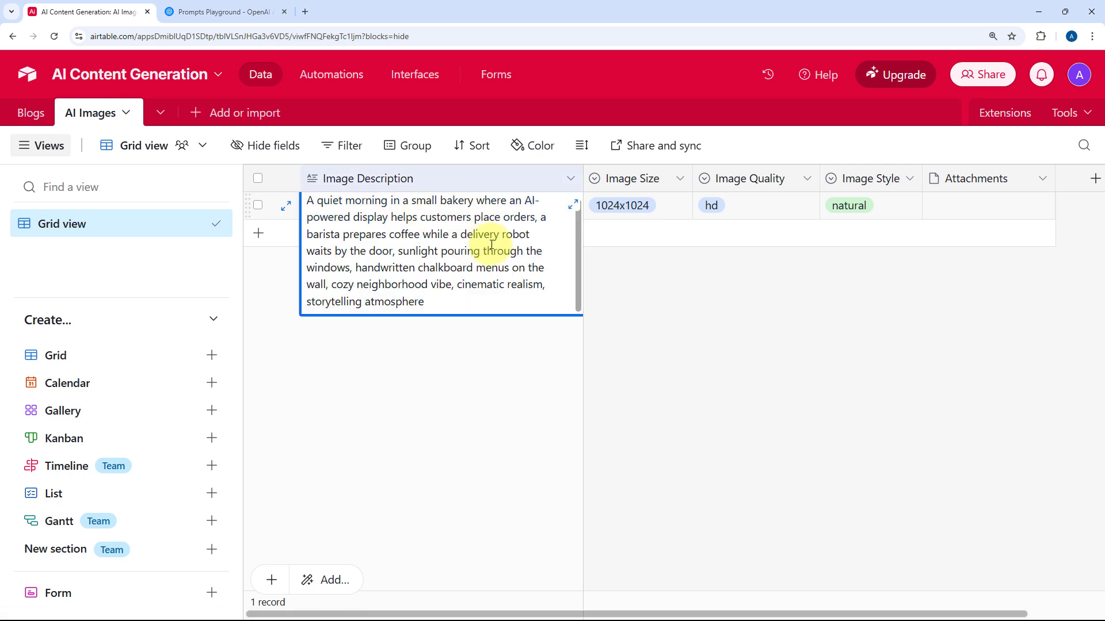
# Step: Examine the available Image Size, Image Quality and Image Style options for the bakery record in the AI Images table
pyautogui.click(665, 212)
pyautogui.click(675, 208)
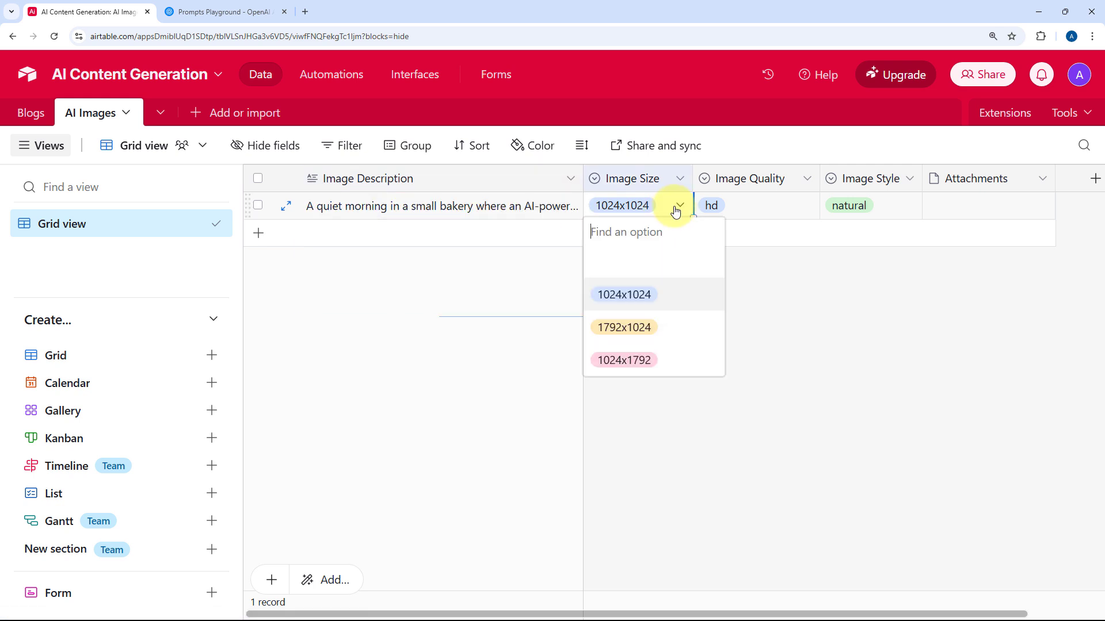
pyautogui.click(757, 206)
pyautogui.click(791, 208)
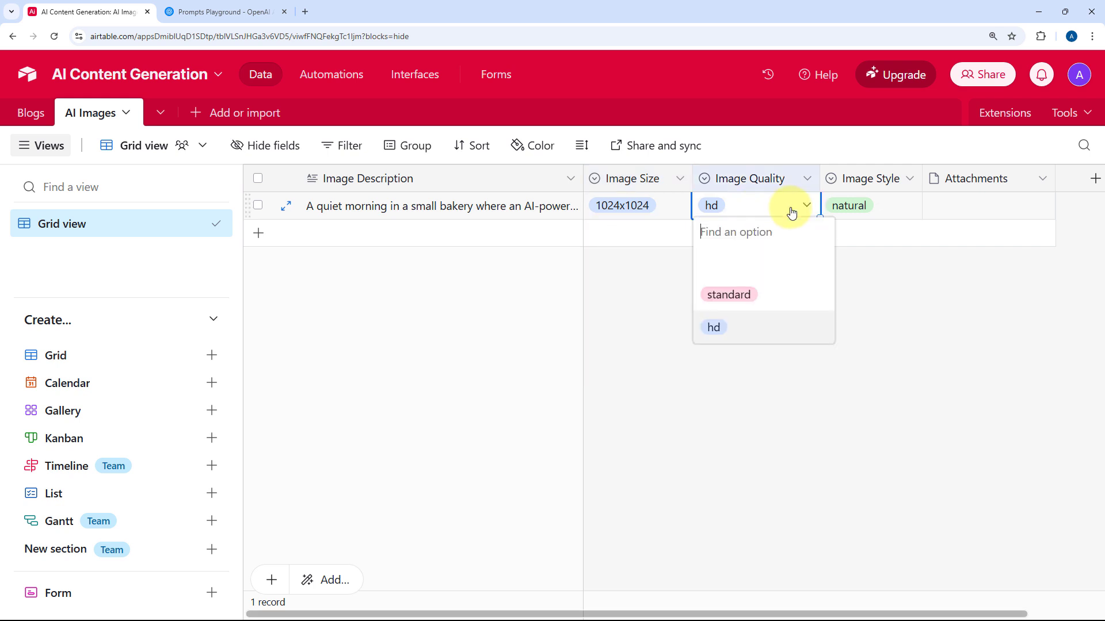
pyautogui.click(890, 206)
pyautogui.click(892, 209)
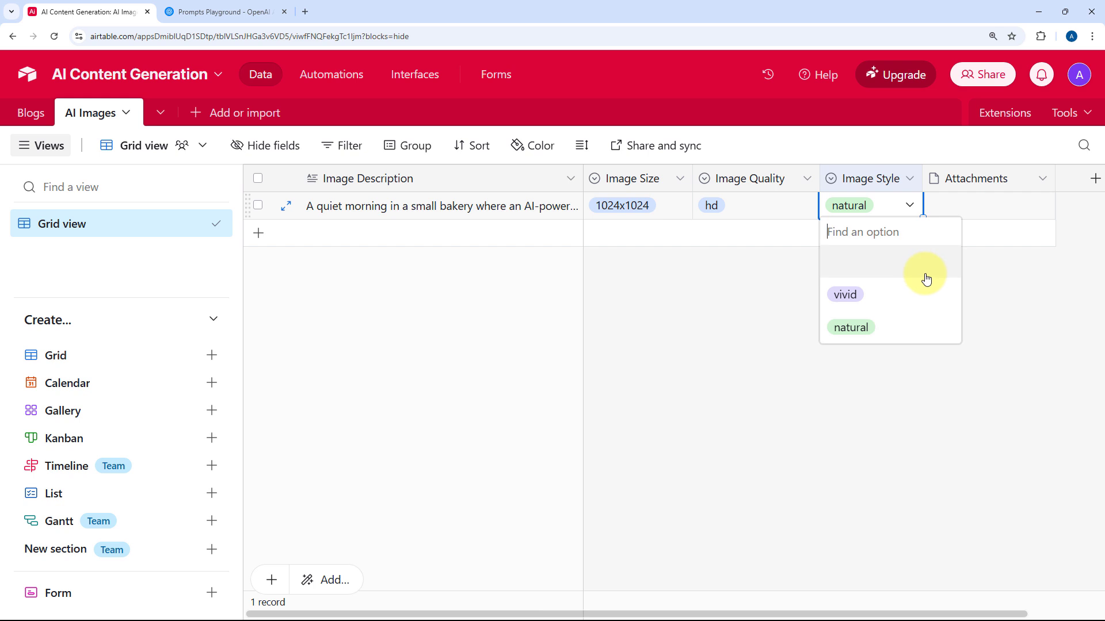
pyautogui.click(763, 268)
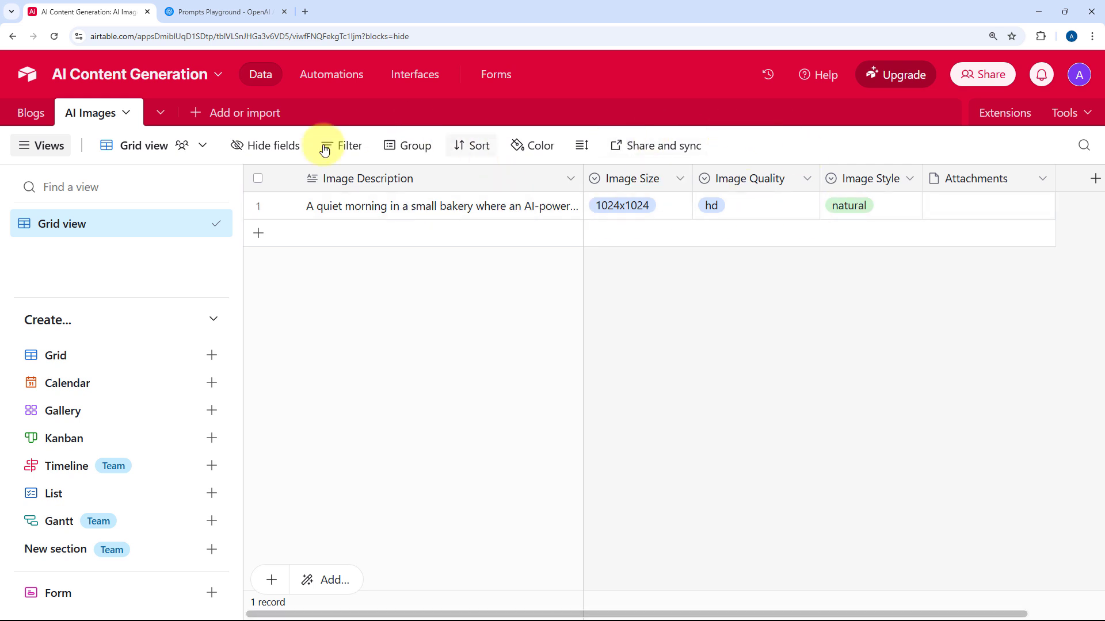
# Step: Look over the OpenAI Prompts Playground and the record's Attachments field in the Airtable AI Images table
pyautogui.click(230, 11)
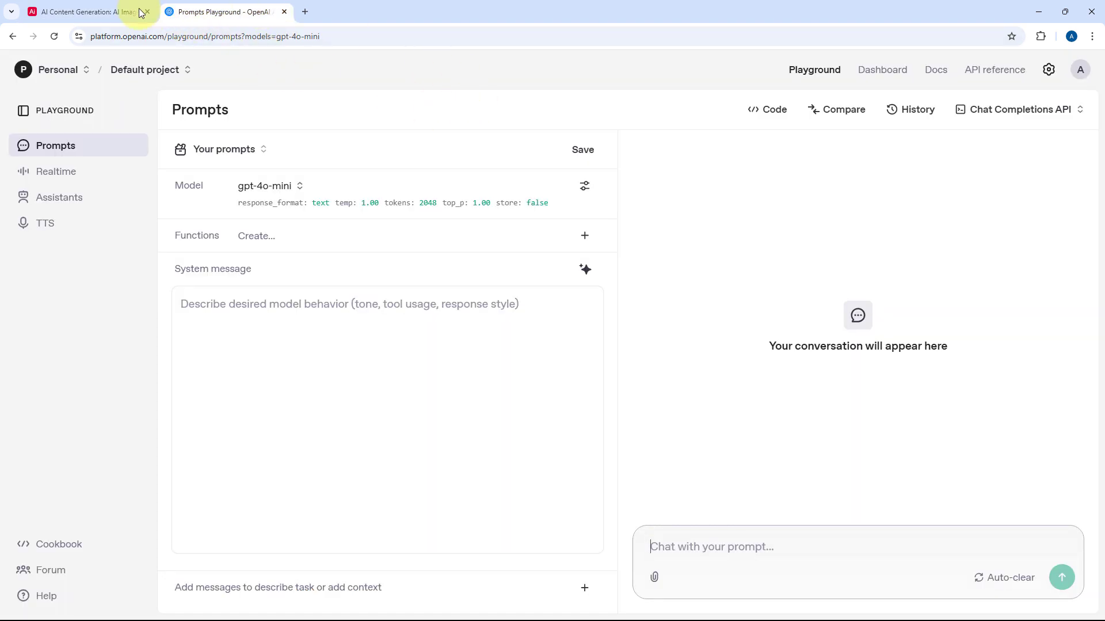
pyautogui.click(92, 11)
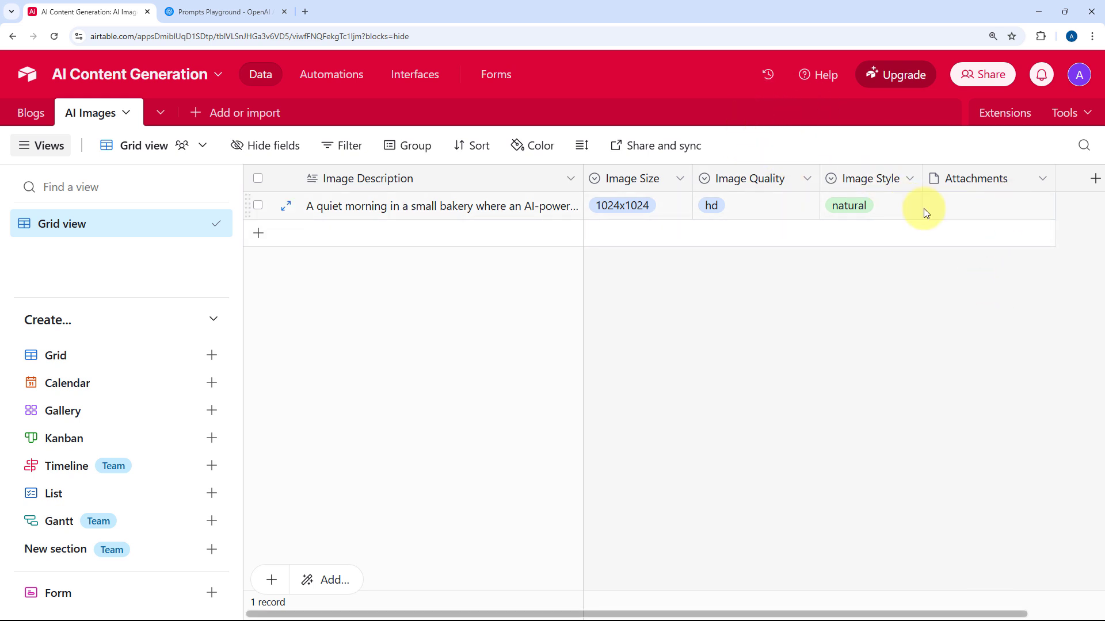
pyautogui.click(971, 205)
pyautogui.click(852, 263)
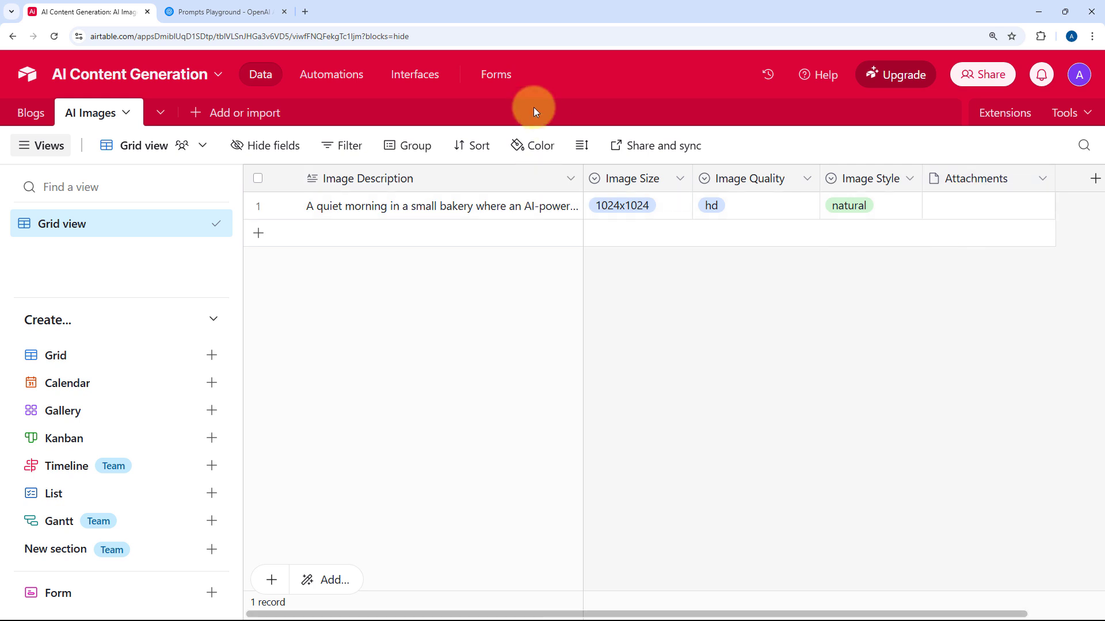
pyautogui.click(254, 12)
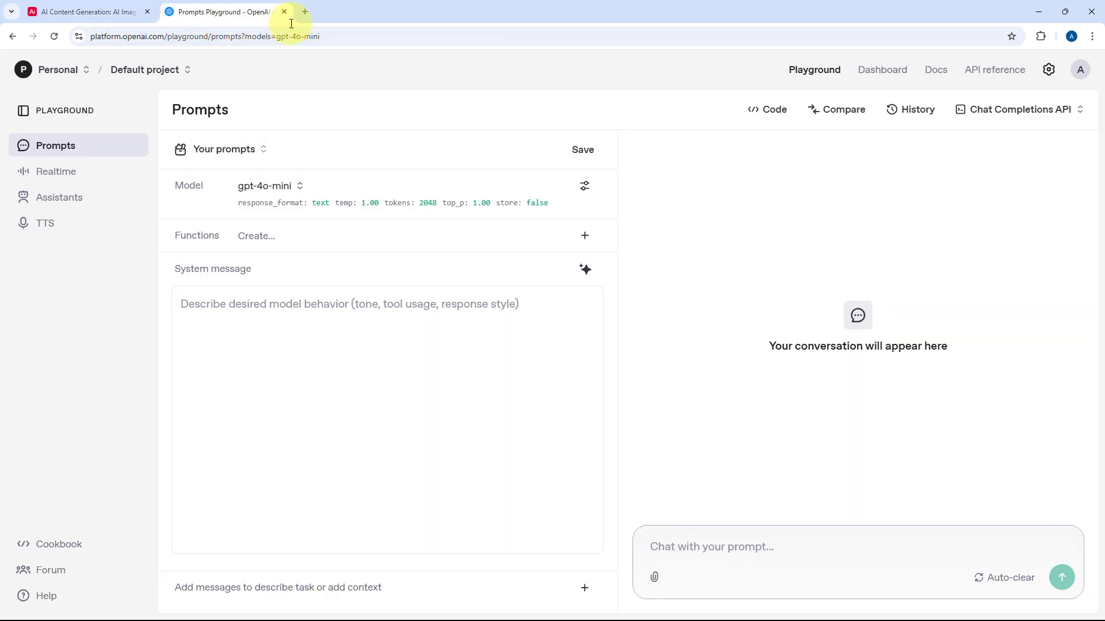
pyautogui.click(136, 11)
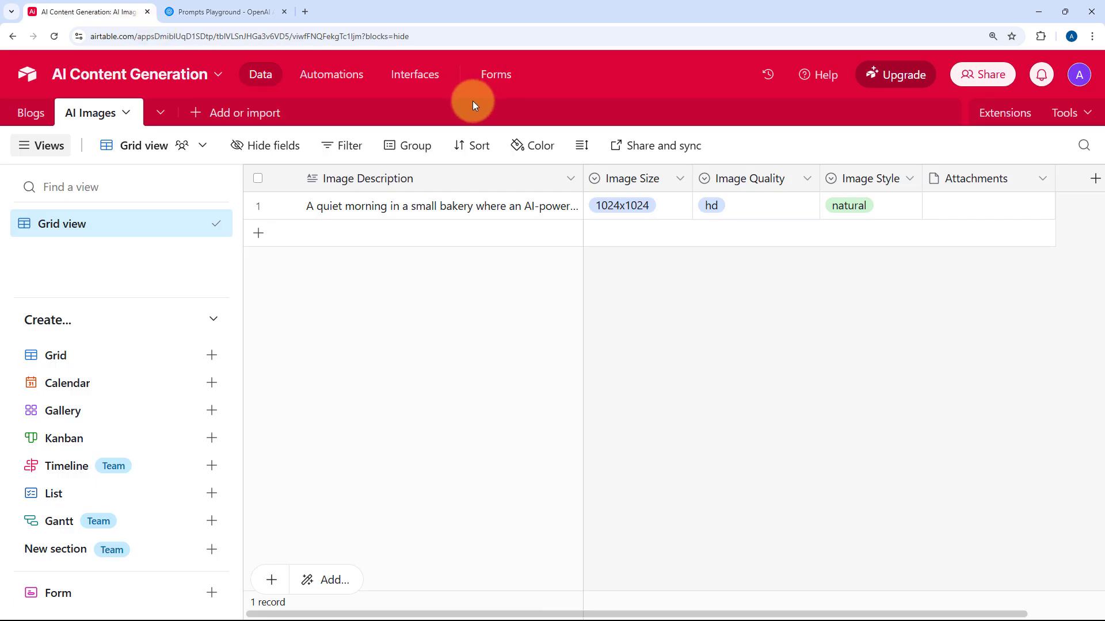
# Step: Go to pabbly.com/connect in a new browser tab, sign in and access the Pabbly Connect dashboard
pyautogui.click(305, 11)
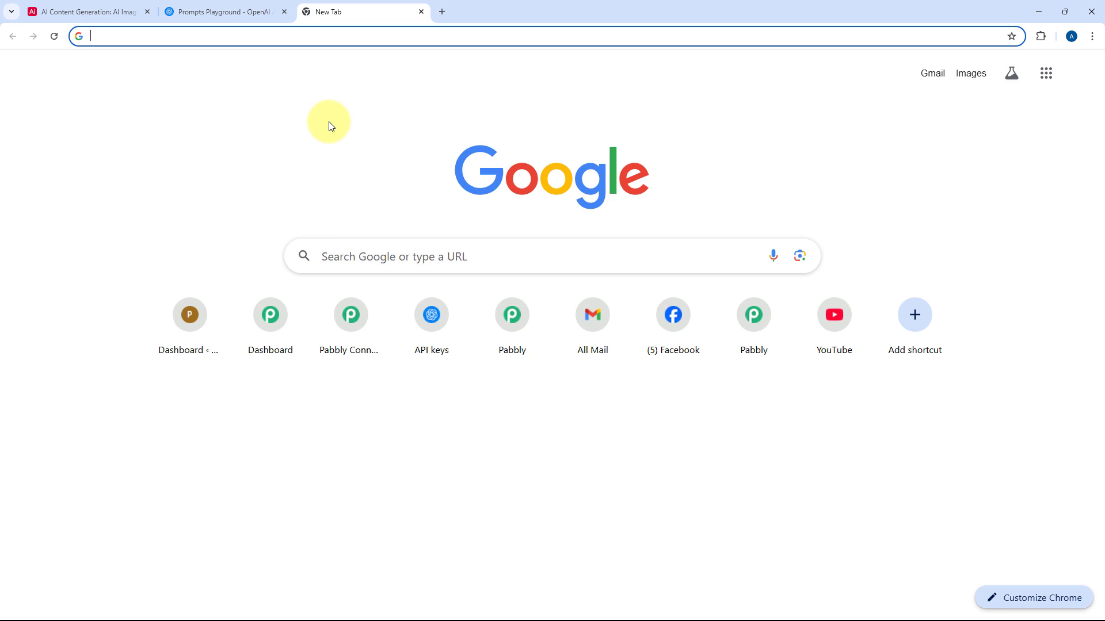
pyautogui.write('pabbly')
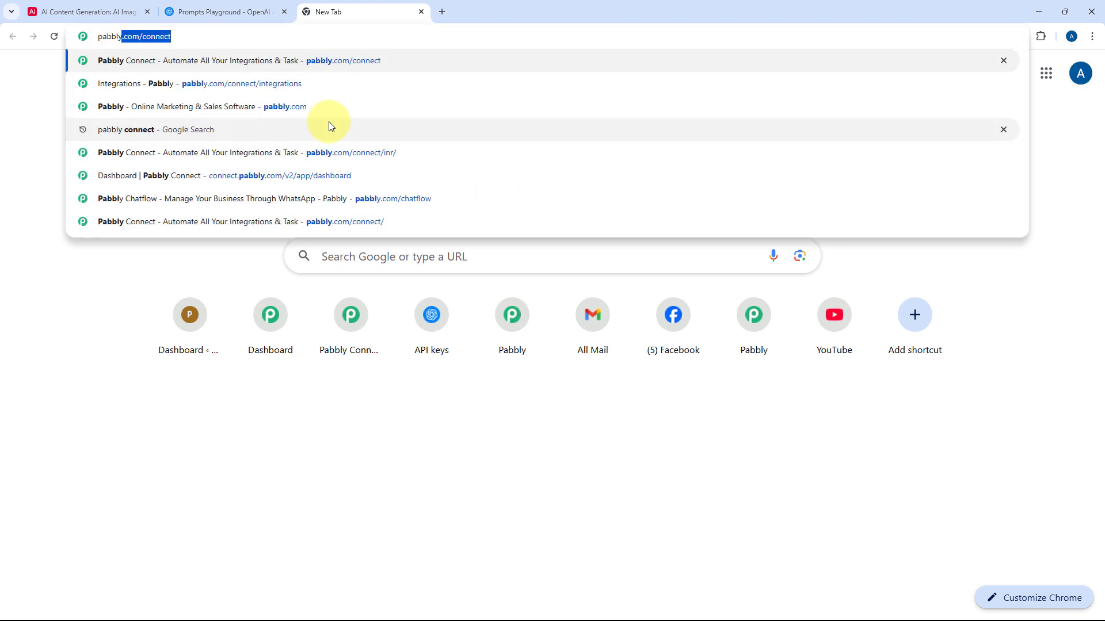
pyautogui.write('.com/conne')
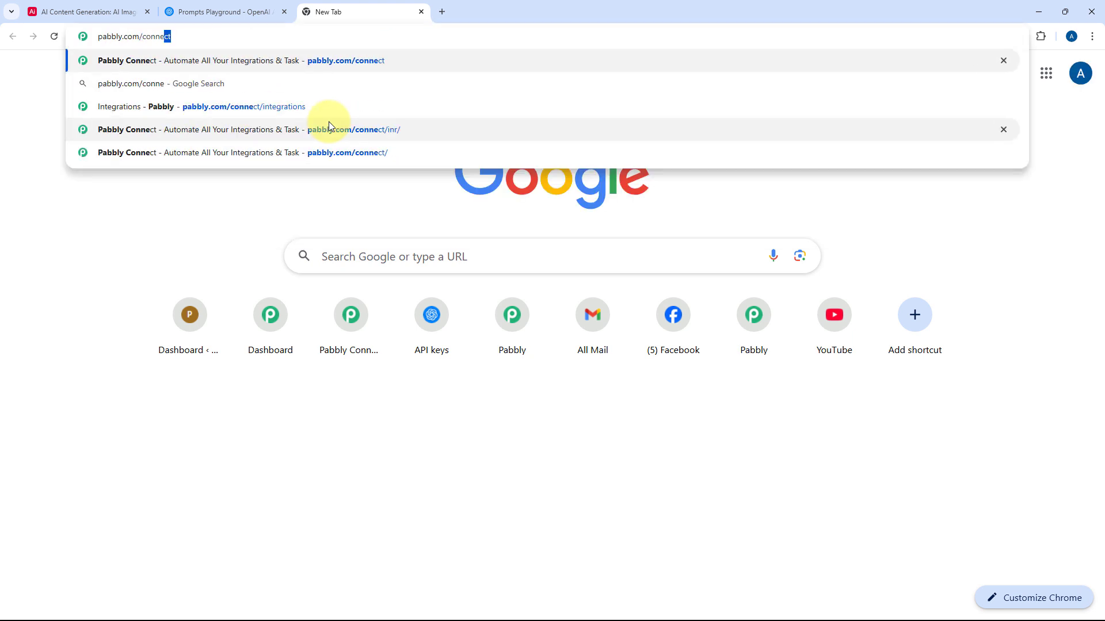
pyautogui.press('Return')
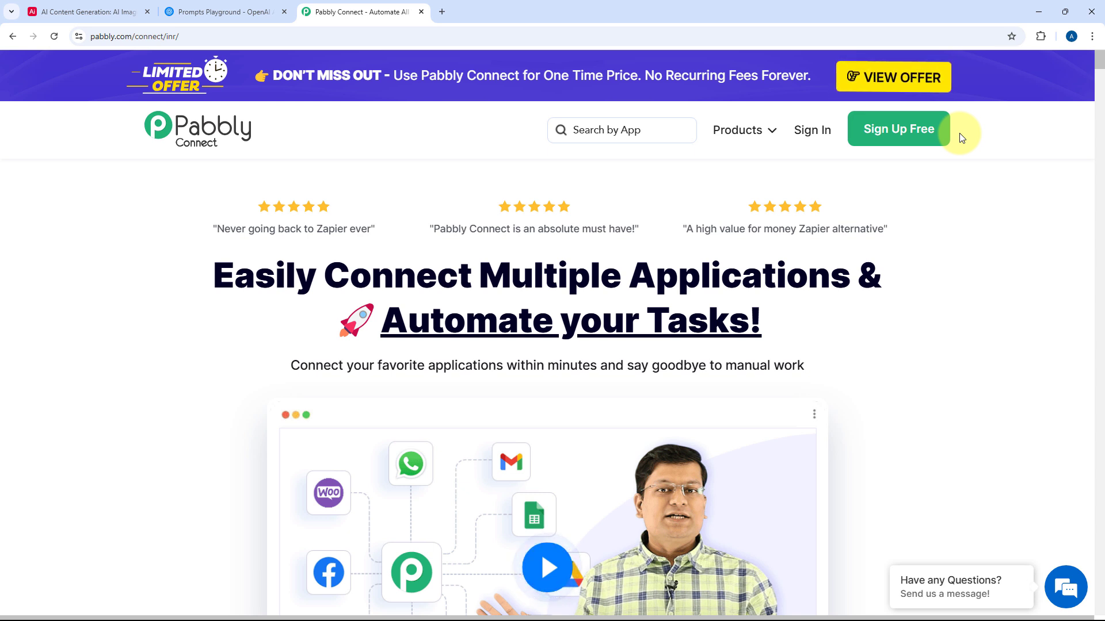
pyautogui.click(811, 131)
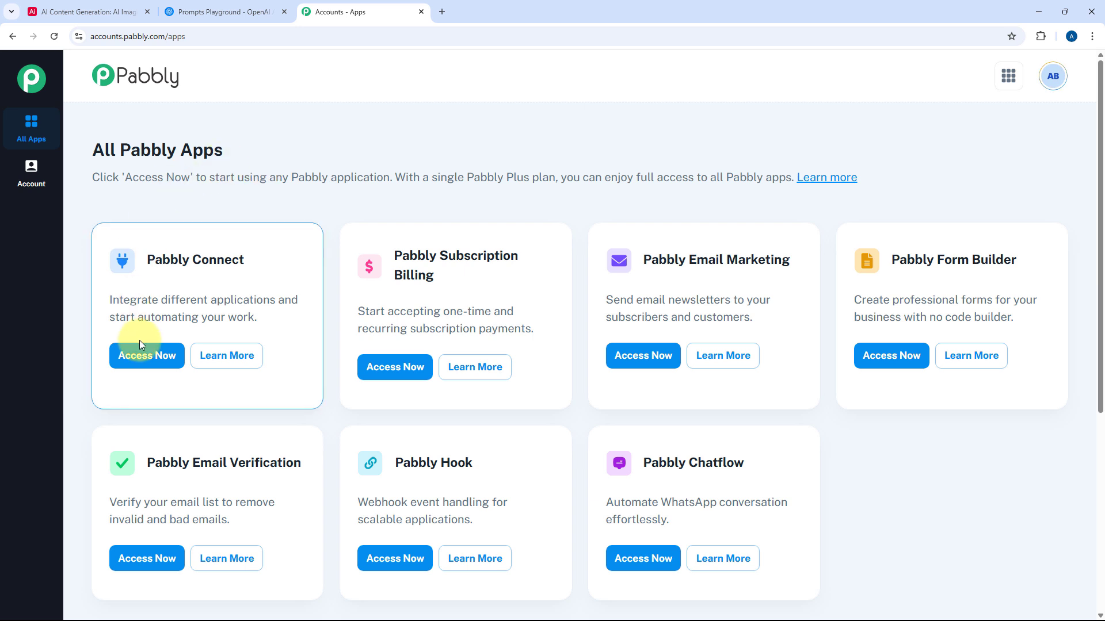
pyautogui.click(148, 357)
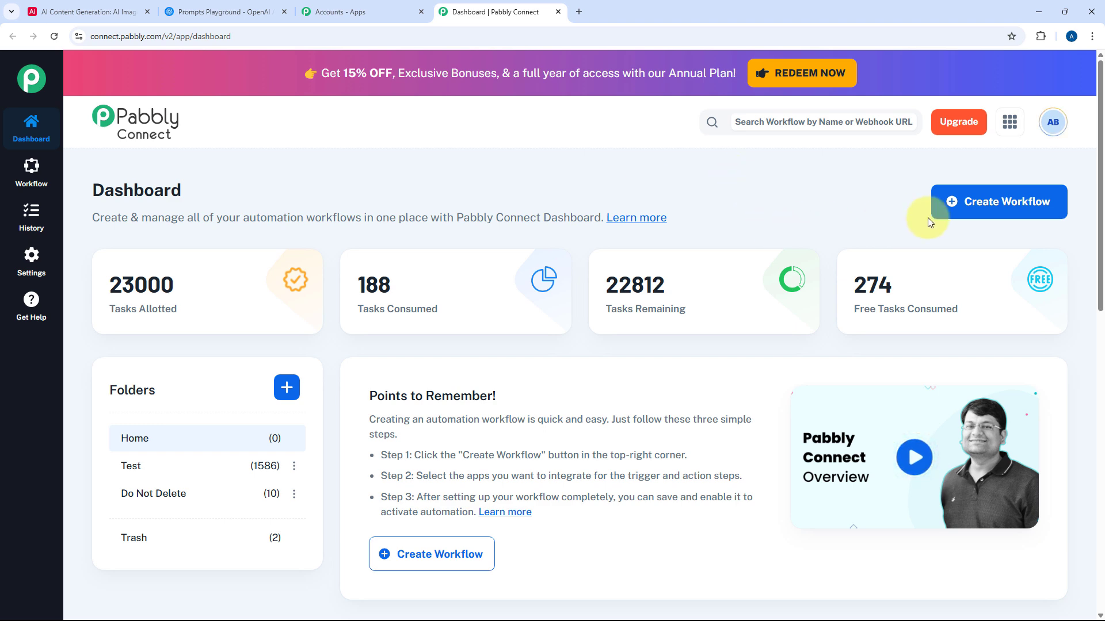
# Step: Create a workflow named "AI Agent for Image Generation" in the Home folder
pyautogui.click(987, 208)
pyautogui.moveTo(555, 288); pyautogui.dragTo(276, 301)
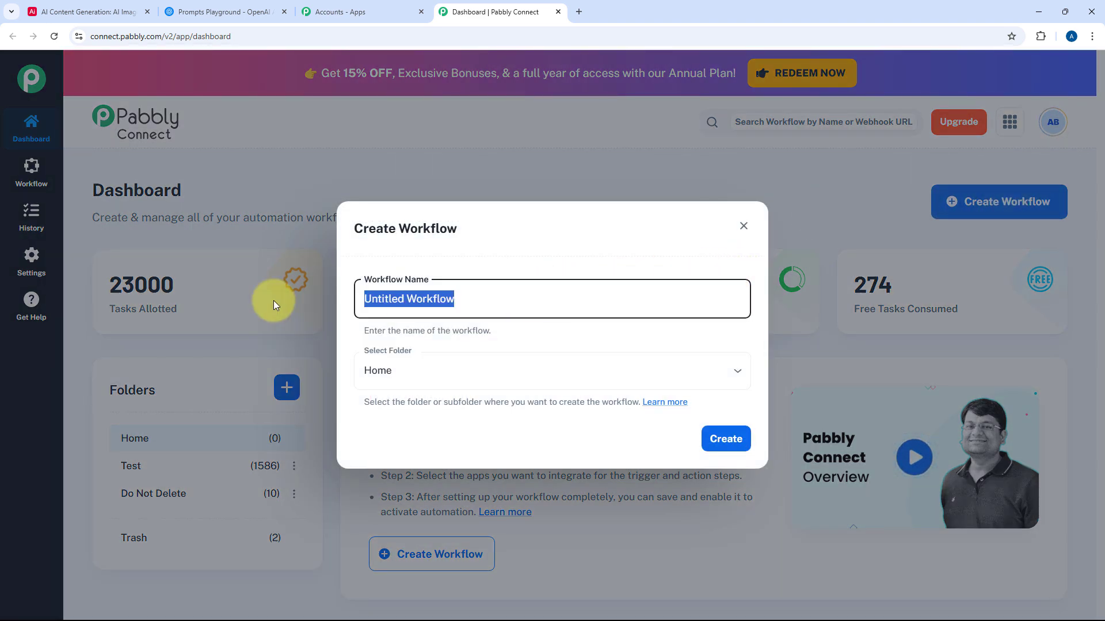
pyautogui.hotkey('ctrl', 'v')
pyautogui.hotkey('ctrl', 'z')
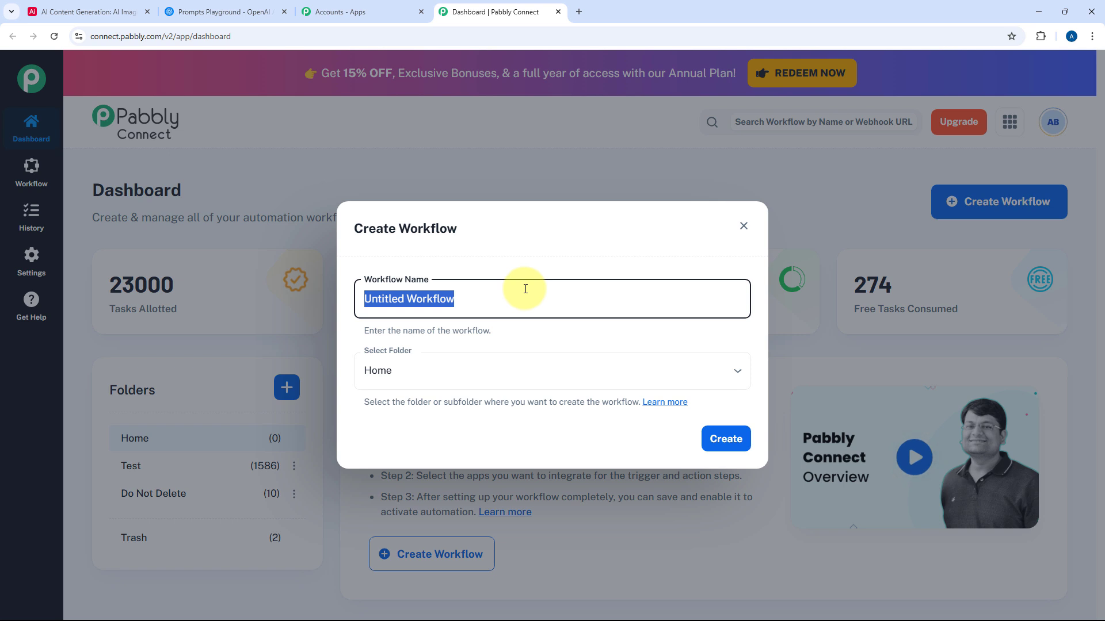
pyautogui.press('super+v')
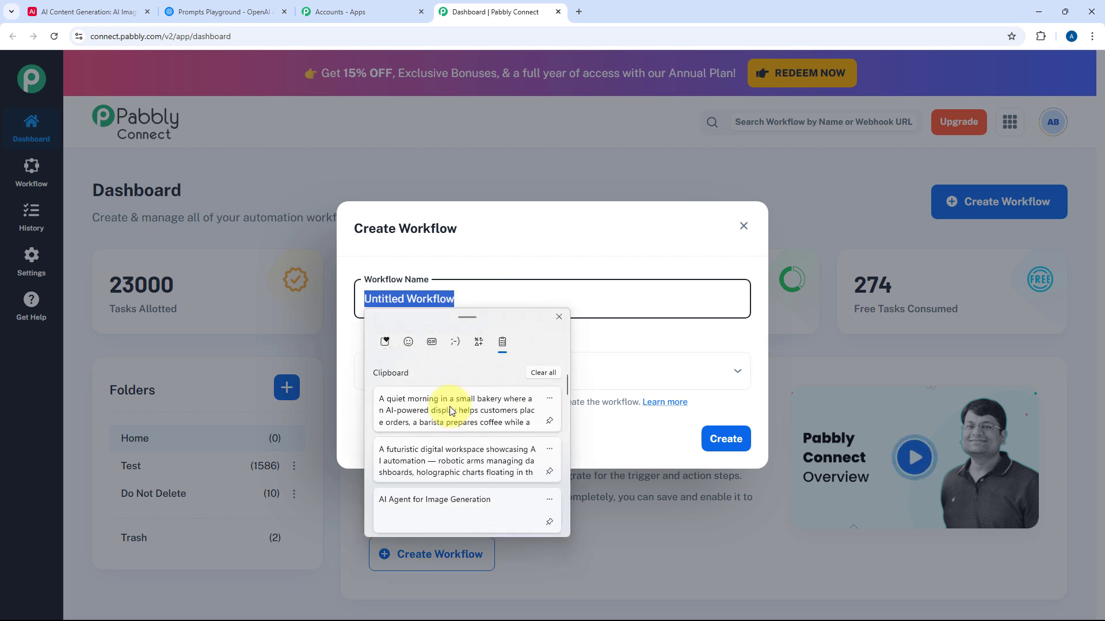
pyautogui.click(405, 502)
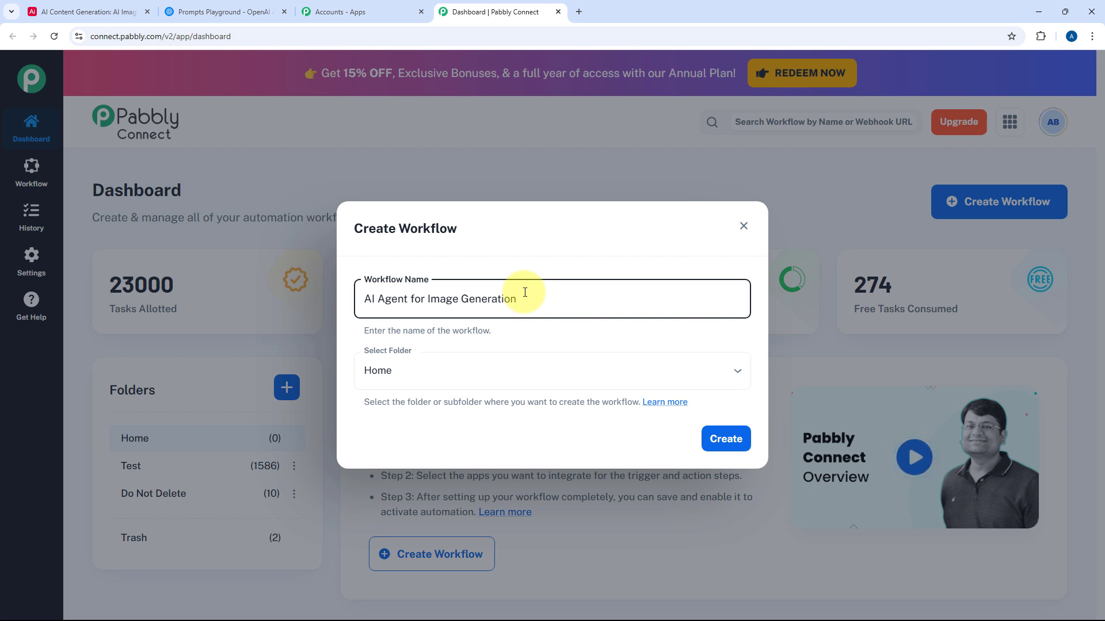
pyautogui.click(563, 366)
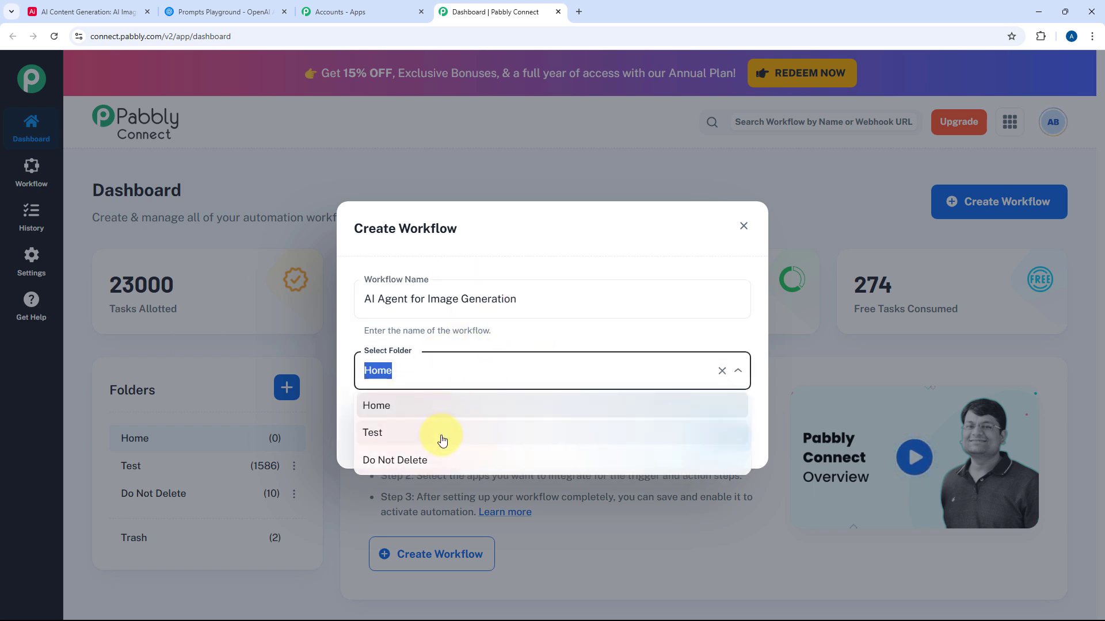
pyautogui.click(454, 405)
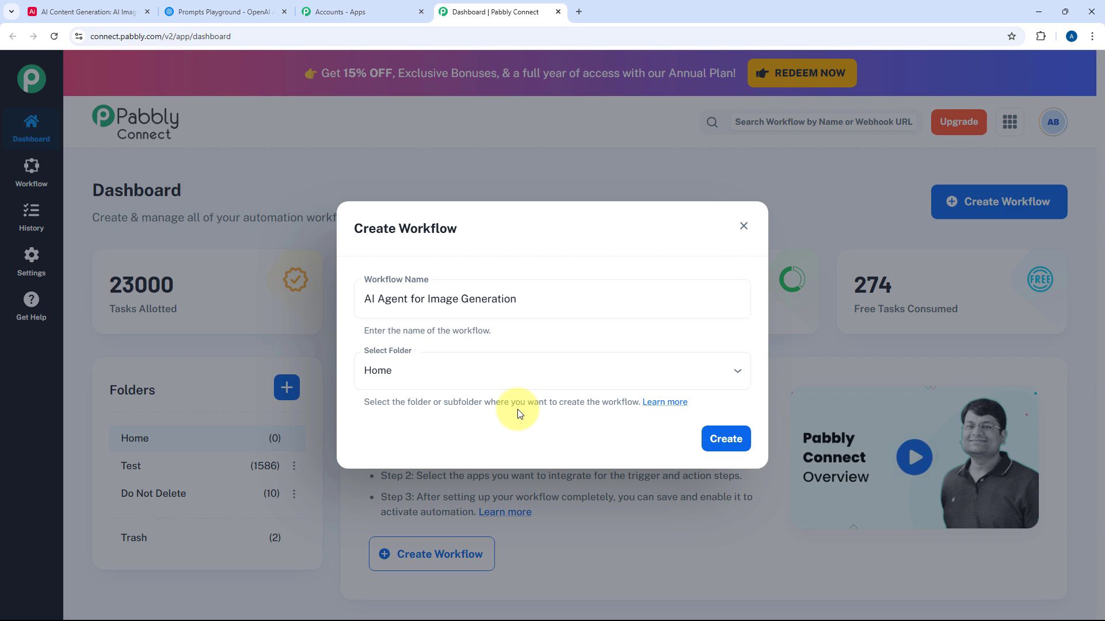
pyautogui.click(725, 439)
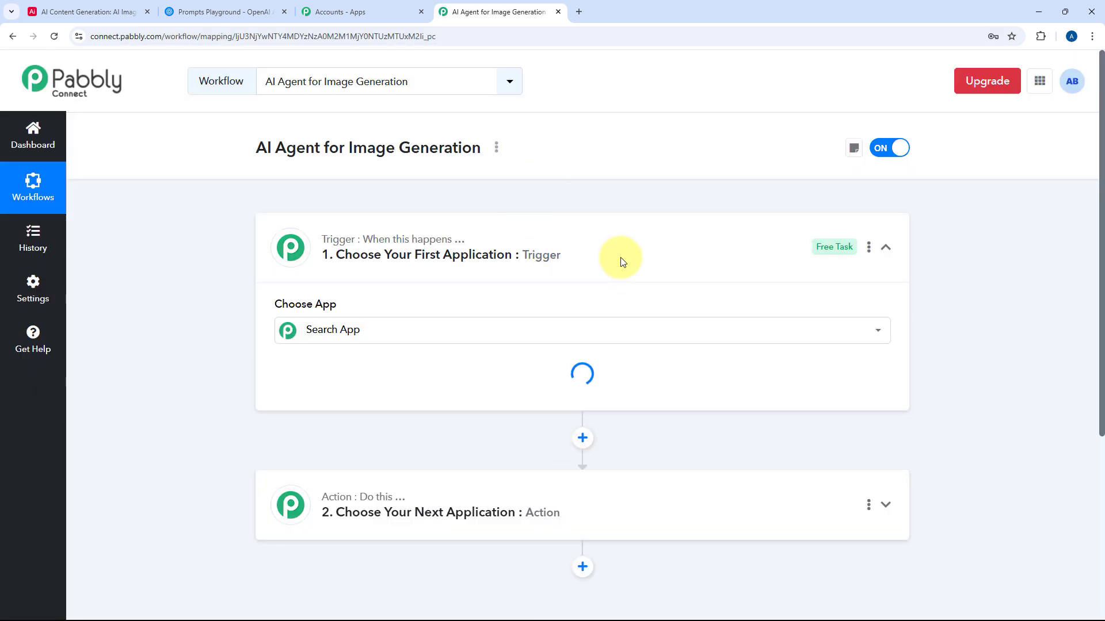
# Step: Review the workflow's trigger and action steps alongside the AI Images table in Airtable
pyautogui.click(615, 241)
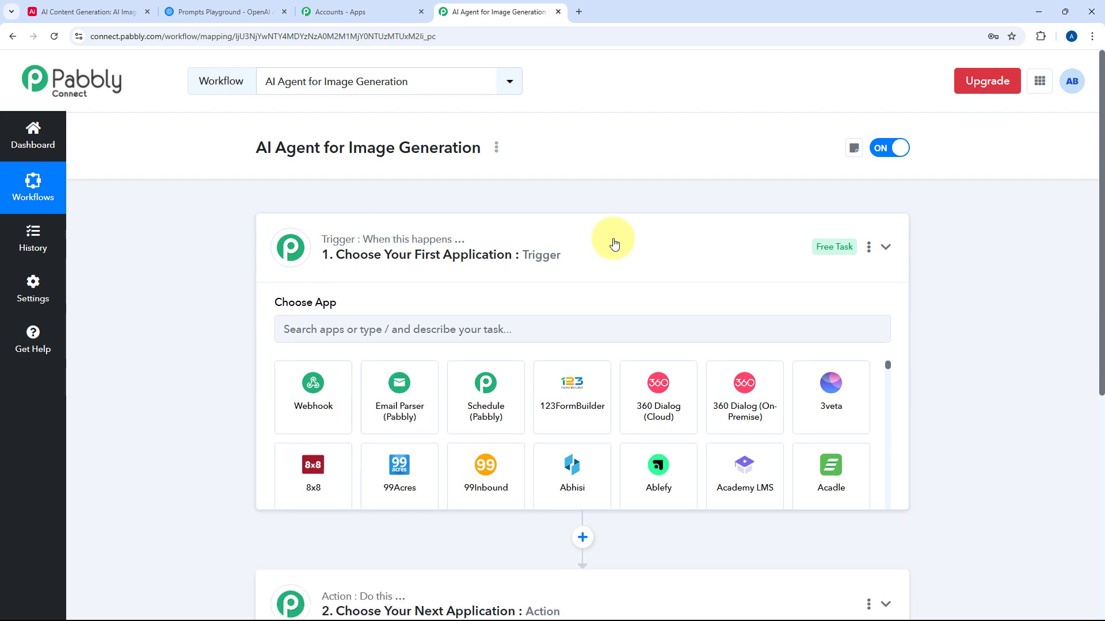
pyautogui.scroll(-1, 345, 254)
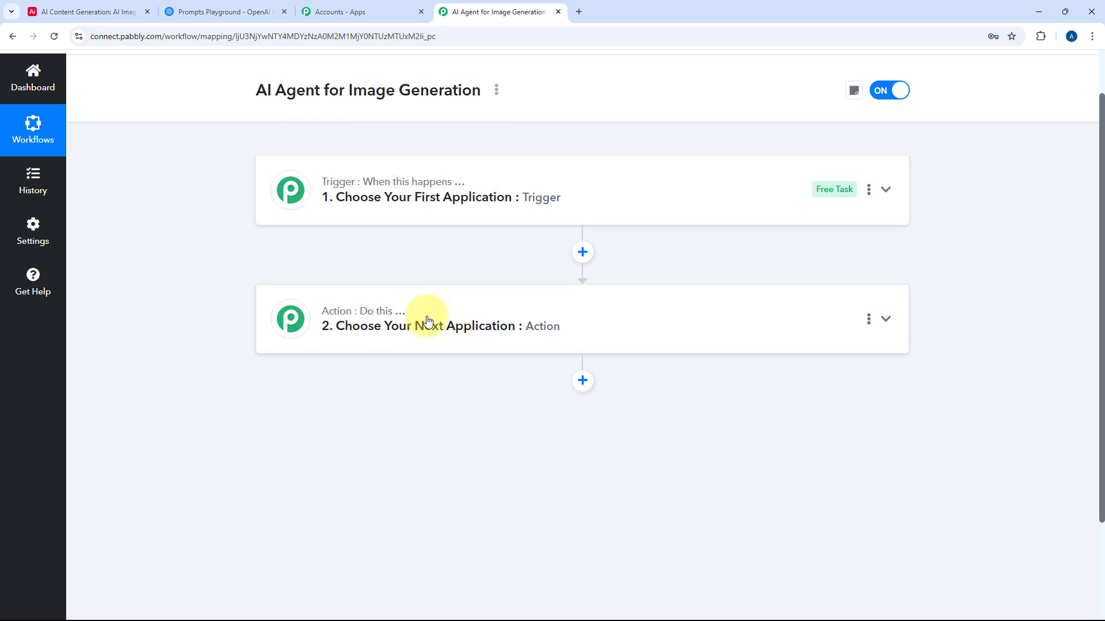
pyautogui.click(631, 190)
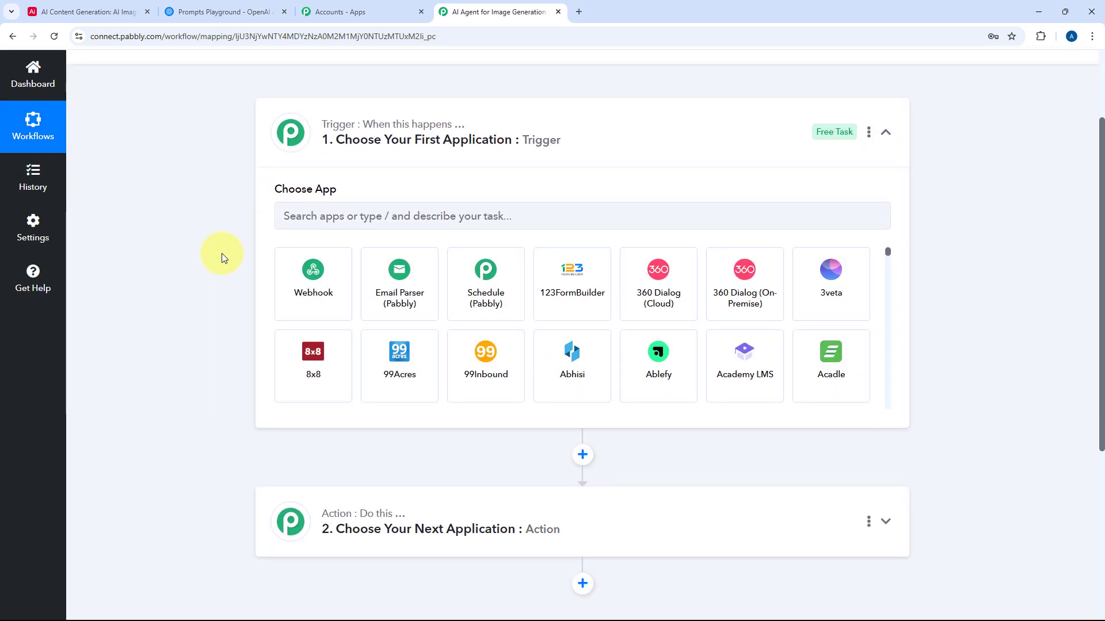
pyautogui.click(127, 5)
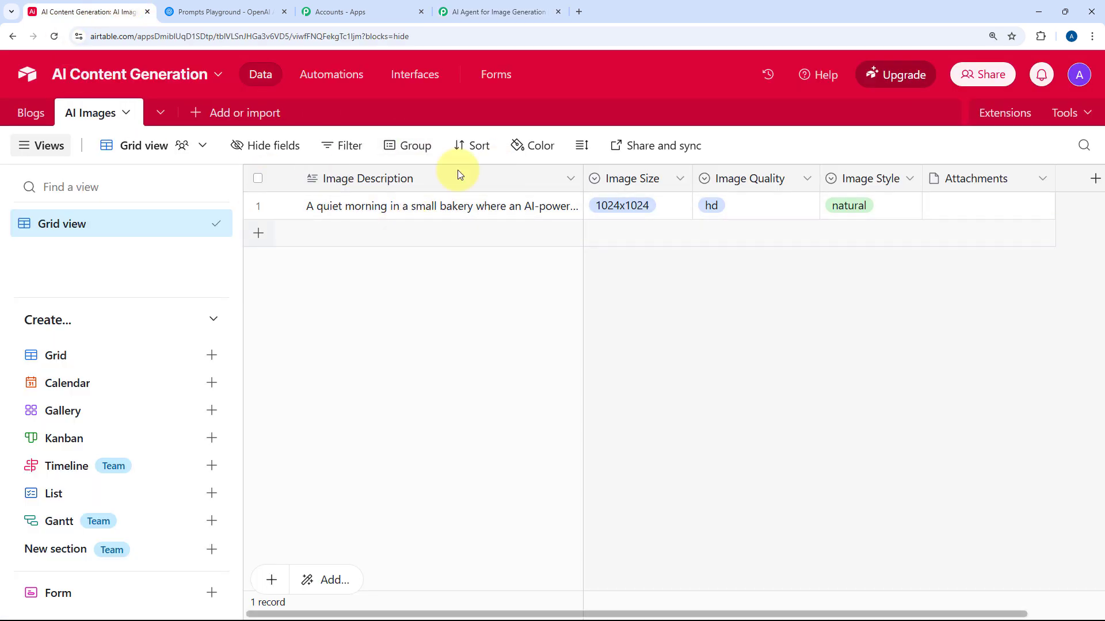
pyautogui.click(494, 11)
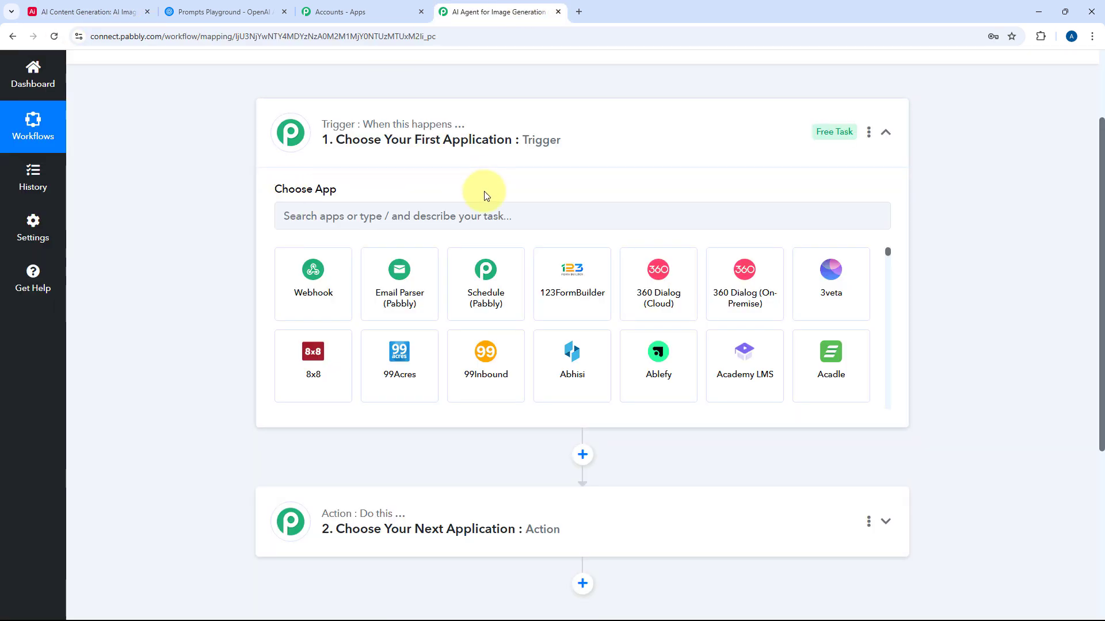
pyautogui.click(99, 12)
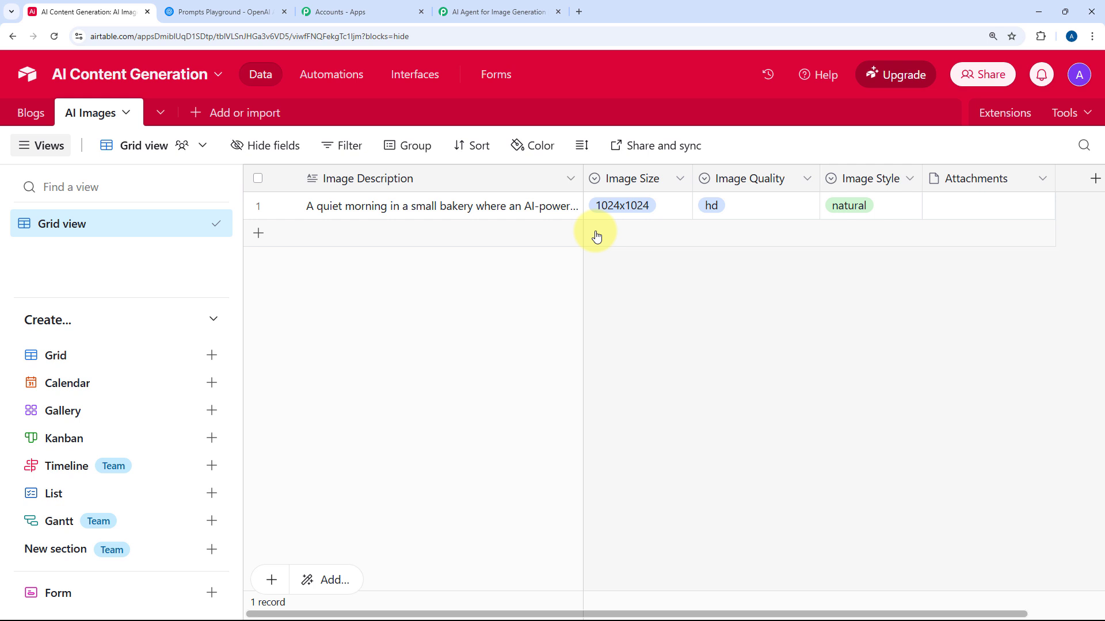
pyautogui.click(470, 6)
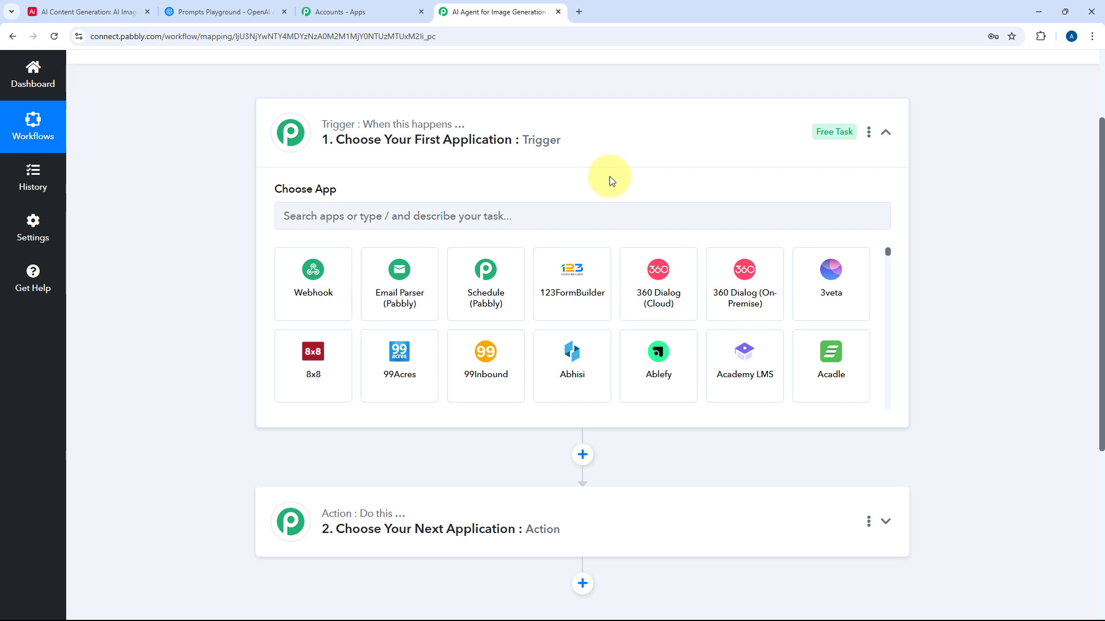
pyautogui.click(98, 11)
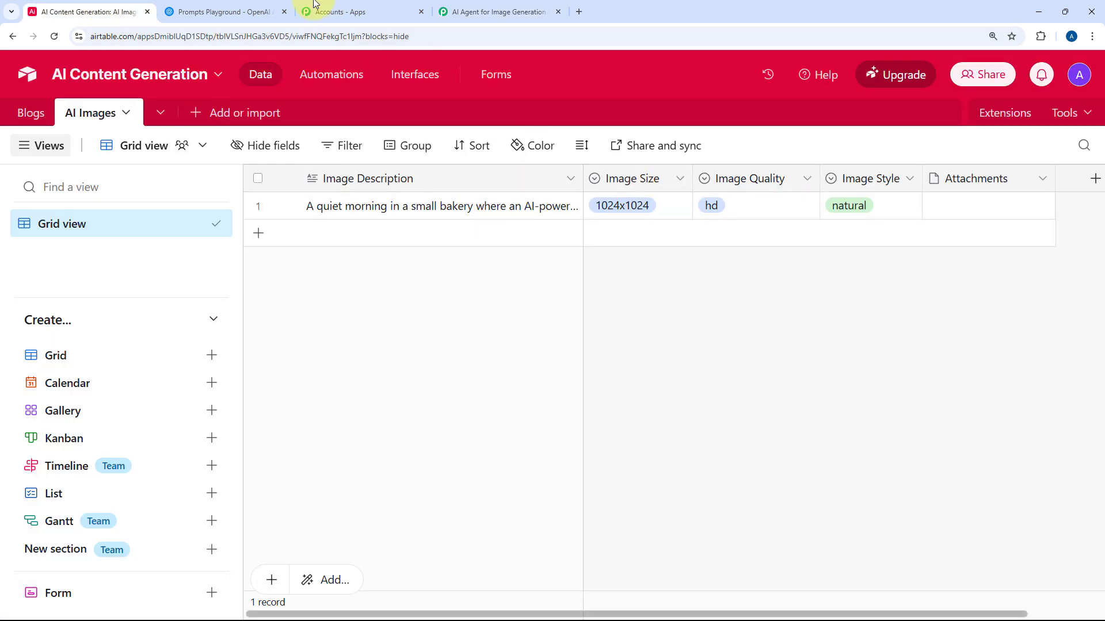
# Step: Return to the Pabbly Connect workflow and set its trigger to Airtable with the New Record event
pyautogui.click(495, 12)
pyautogui.click(378, 206)
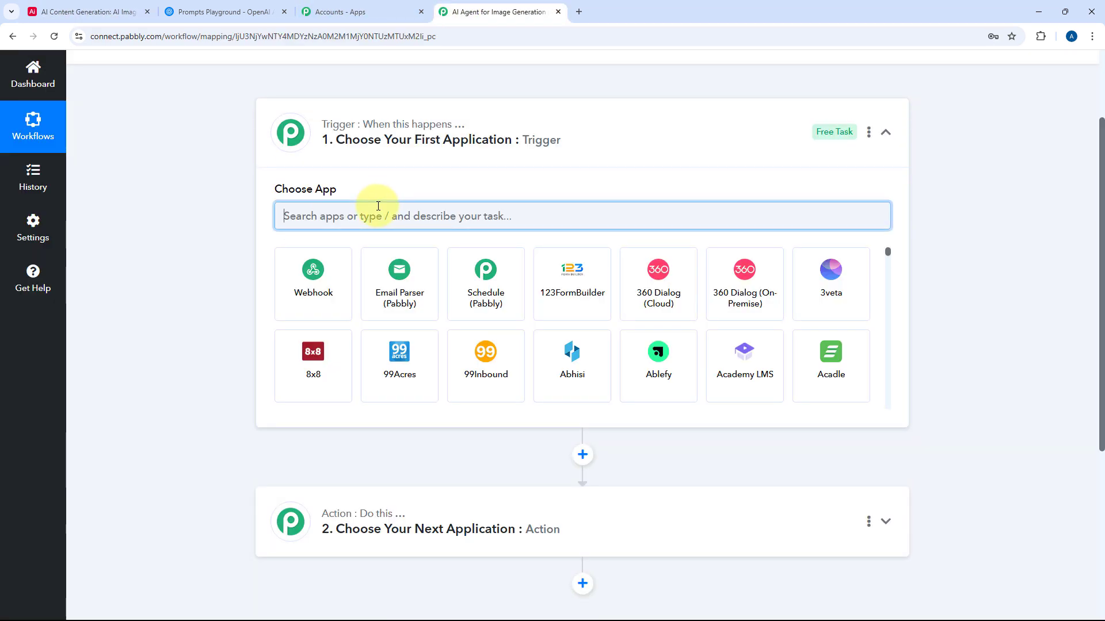
pyautogui.write('Air')
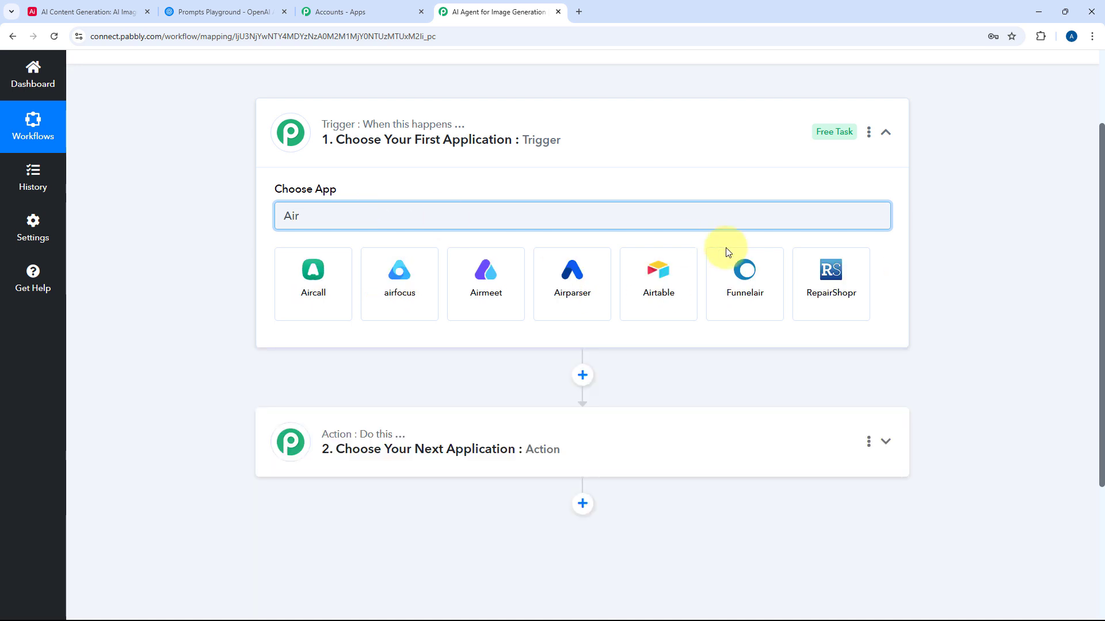
pyautogui.click(662, 269)
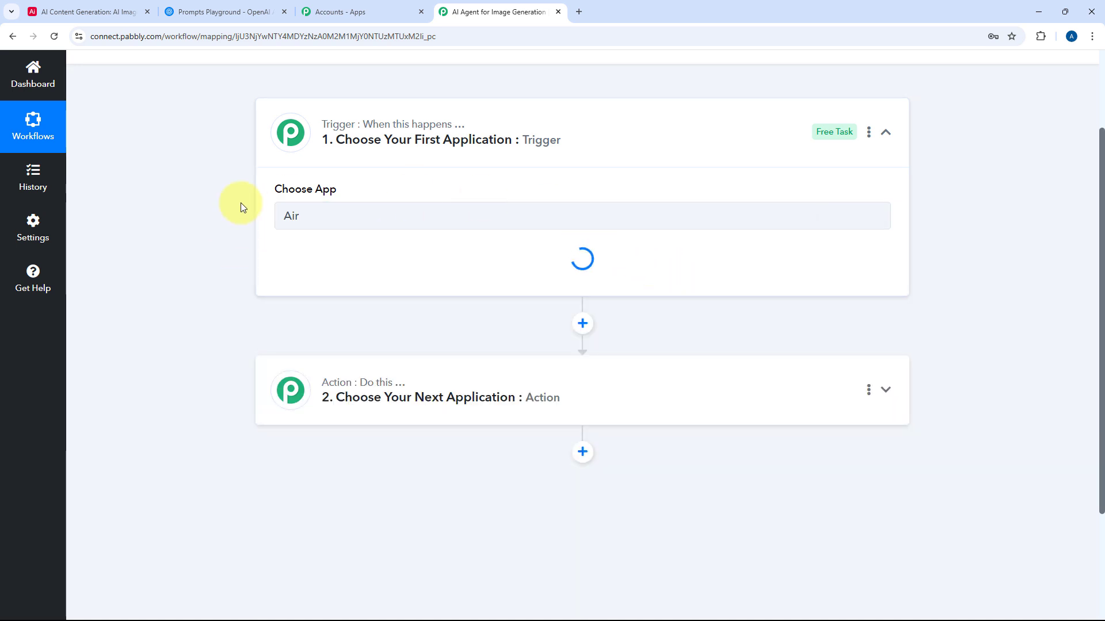
pyautogui.scroll(-1, 476, 189)
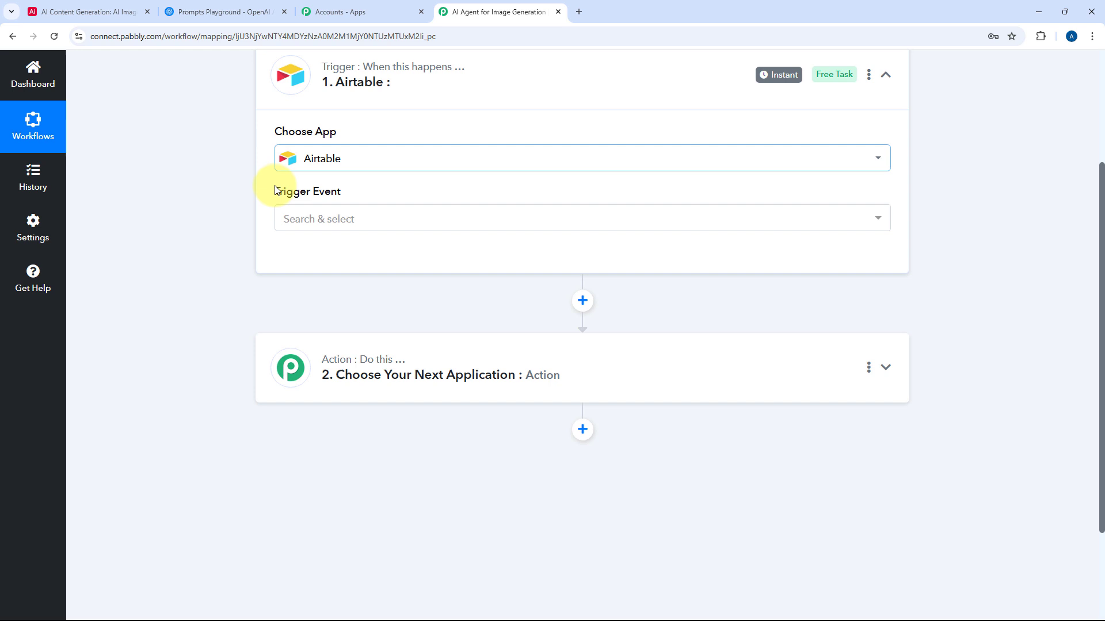
pyautogui.click(415, 221)
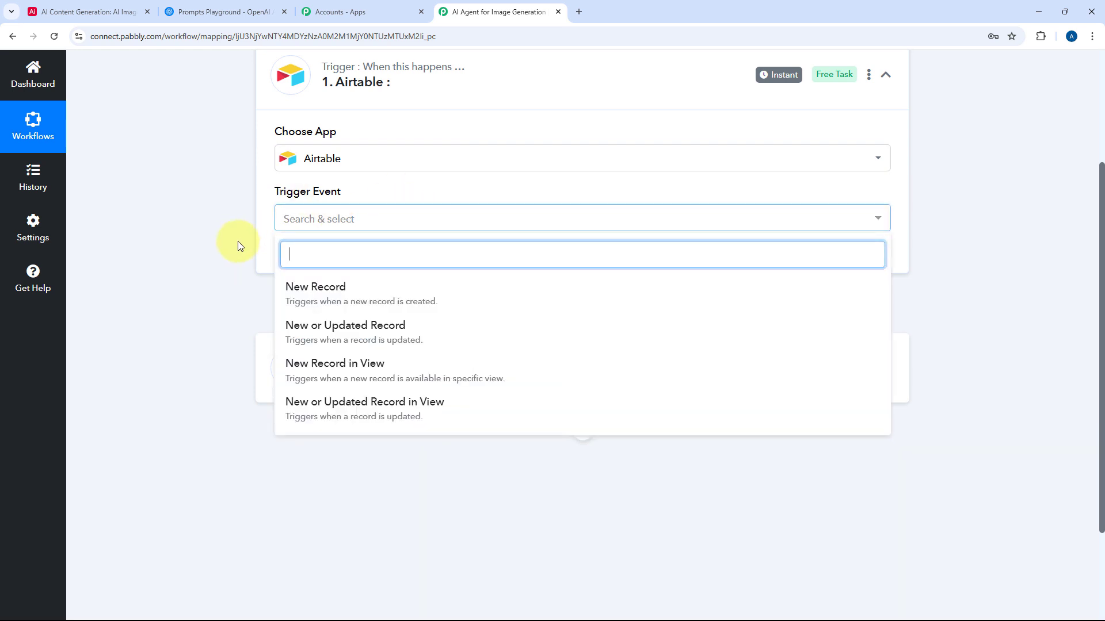
pyautogui.click(419, 298)
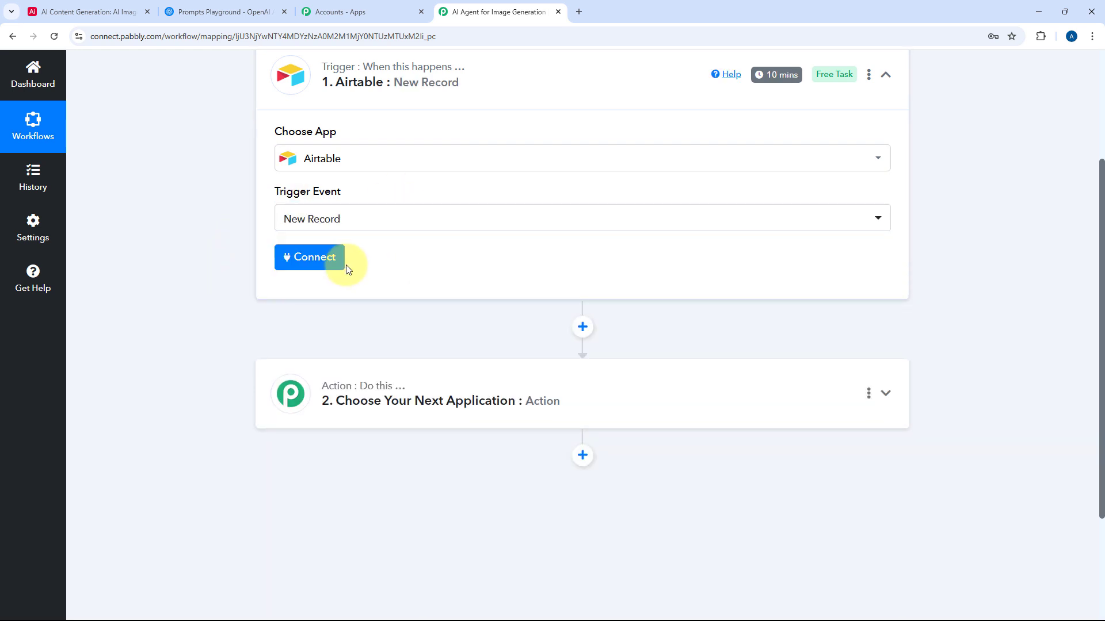
# Step: Connect the trigger through a new Airtable connection, granting access to all current and future bases in all current and future workspaces
pyautogui.scroll(1, 345, 233)
pyautogui.click(314, 316)
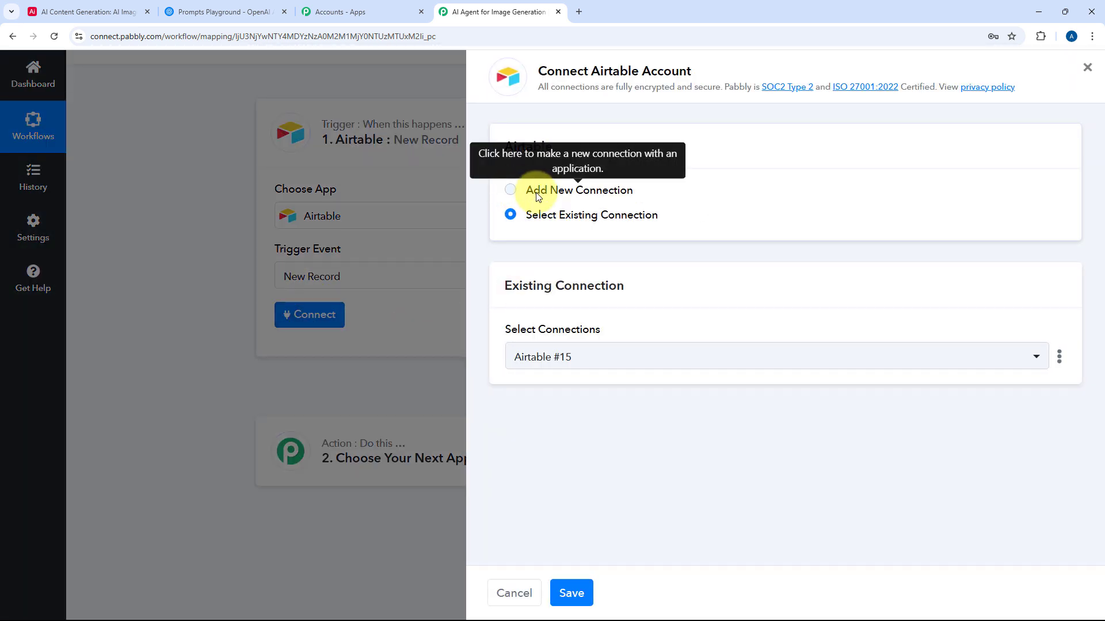
pyautogui.click(525, 191)
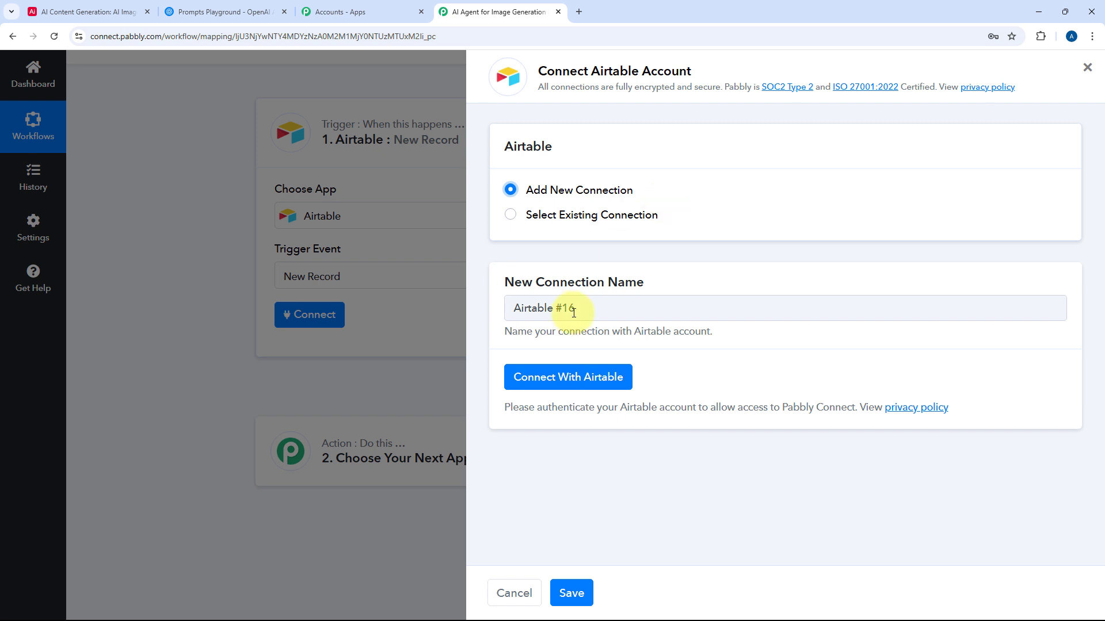
pyautogui.click(543, 385)
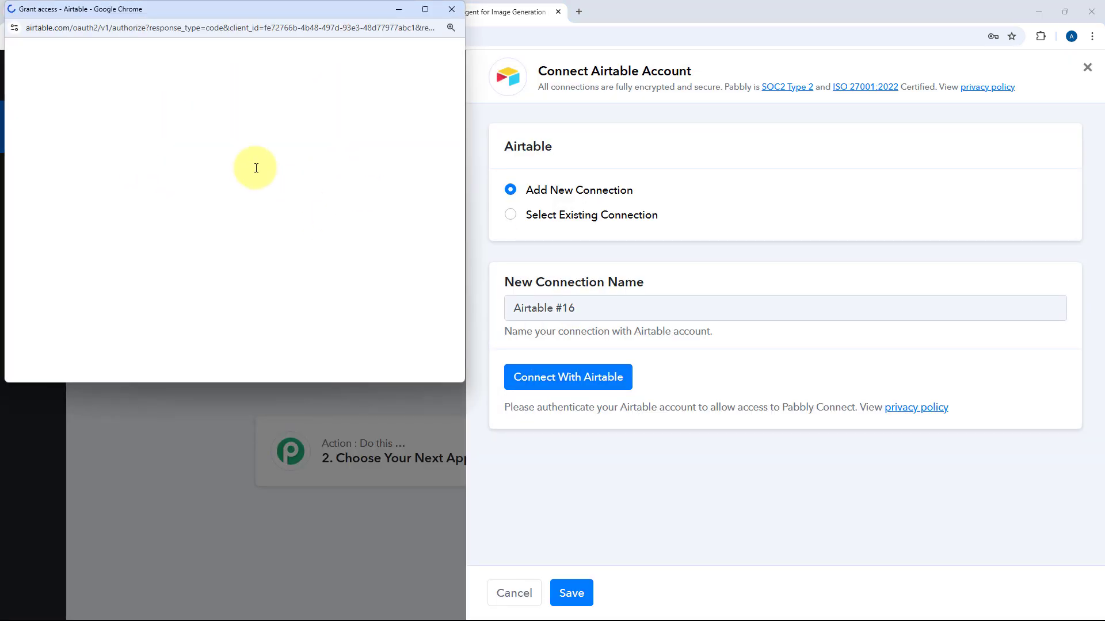
pyautogui.scroll(-6, 267, 253)
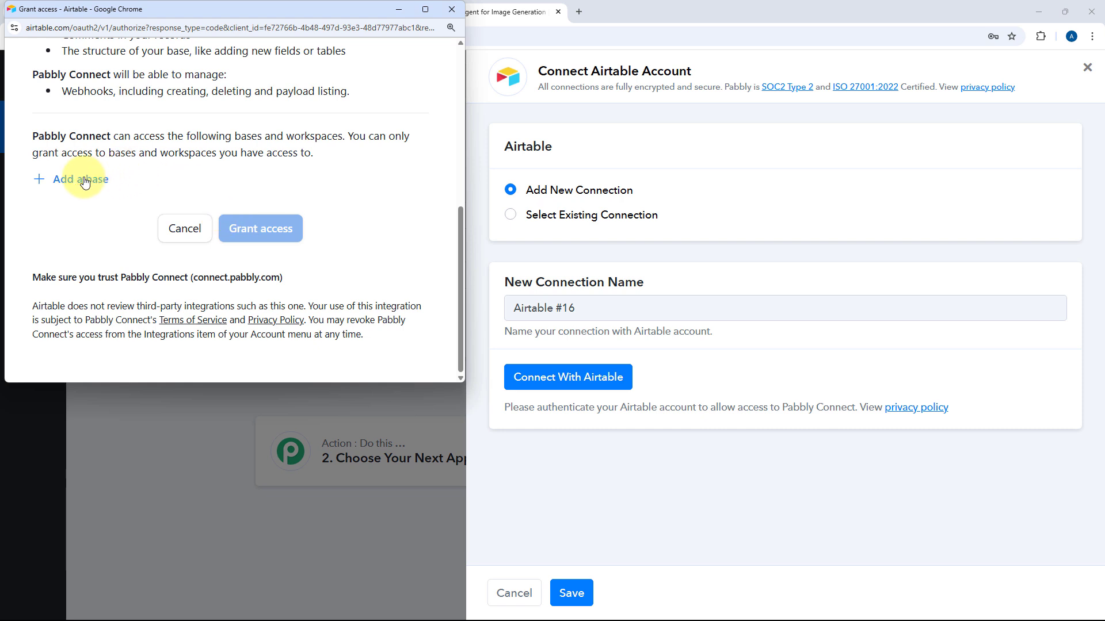
pyautogui.click(85, 182)
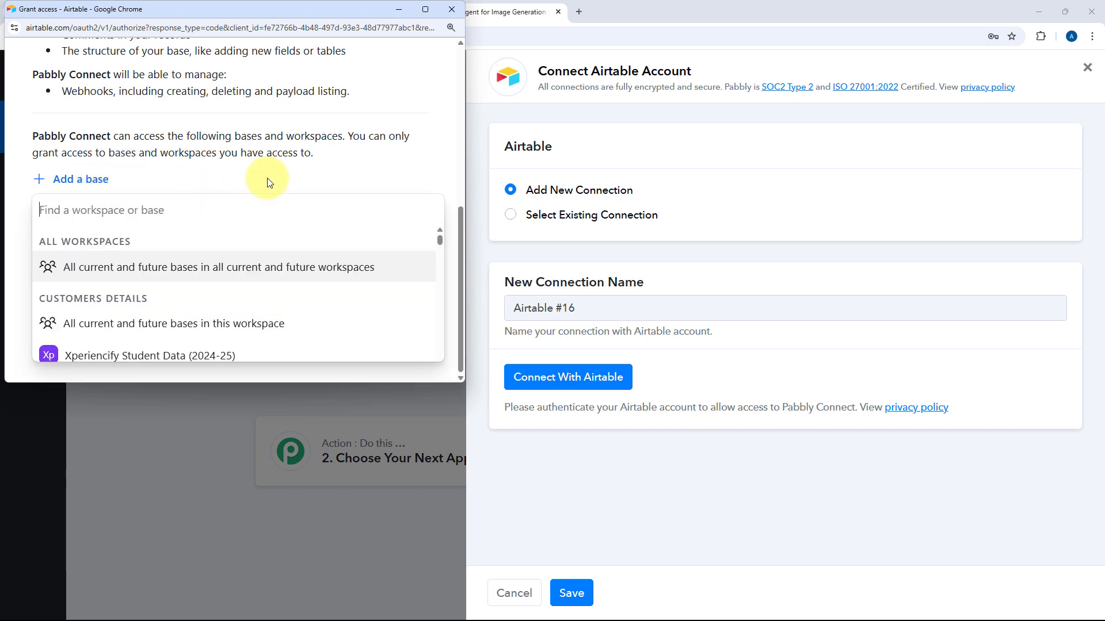
pyautogui.click(94, 275)
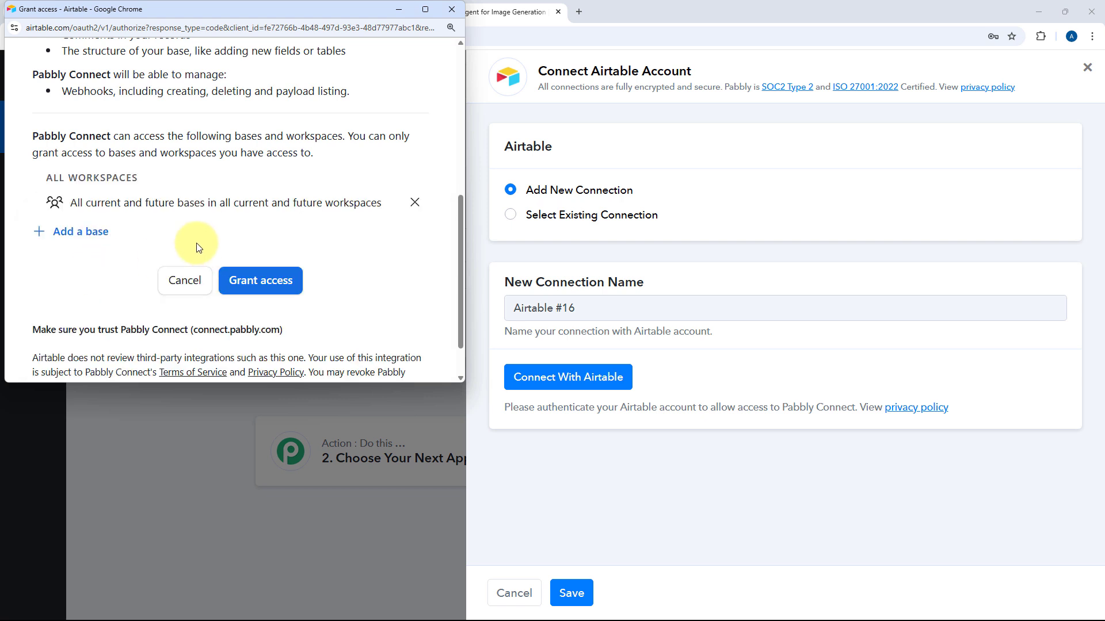
pyautogui.click(259, 285)
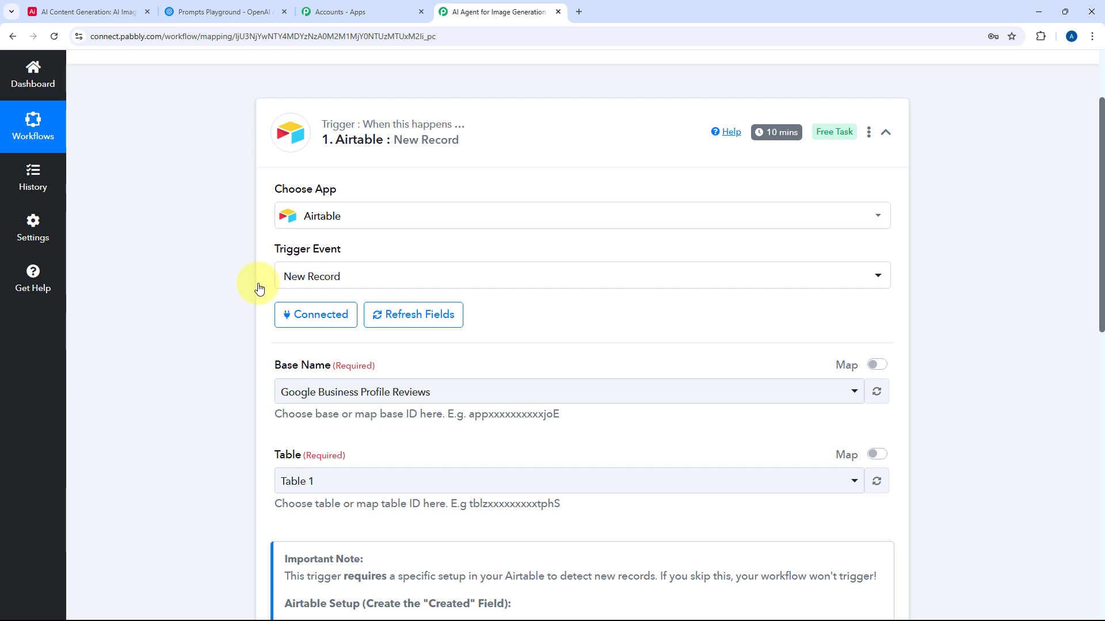
# Step: Choose AI Content Generation as the trigger's base, checking the base name against Airtable
pyautogui.scroll(-2, 230, 301)
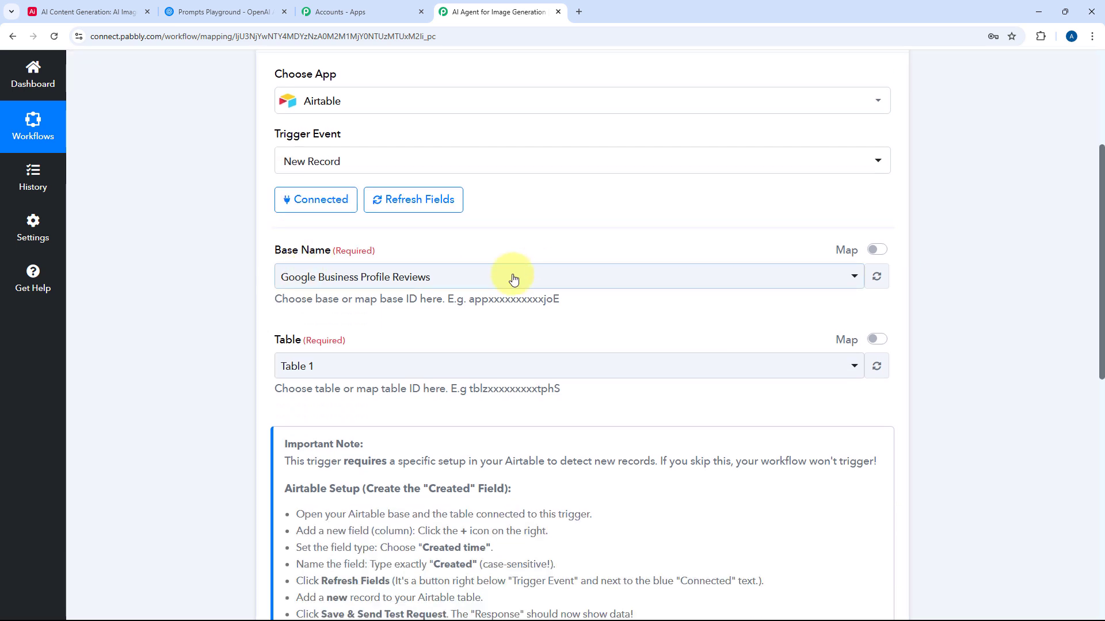
pyautogui.scroll(-2, 185, 323)
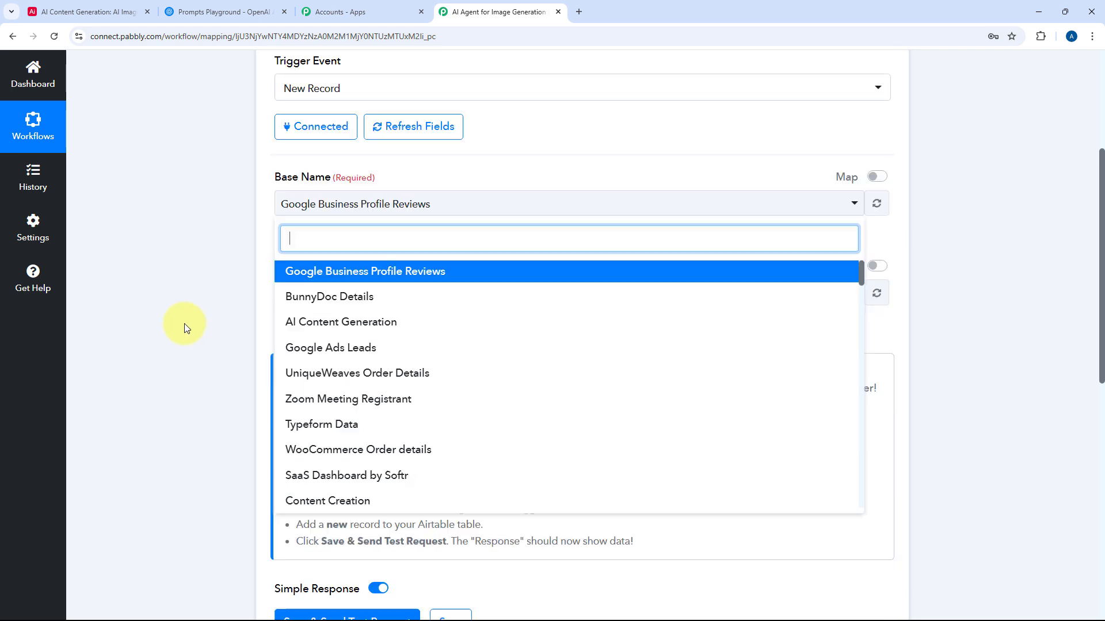
pyautogui.scroll(-5, 493, 286)
pyautogui.scroll(-10, 495, 287)
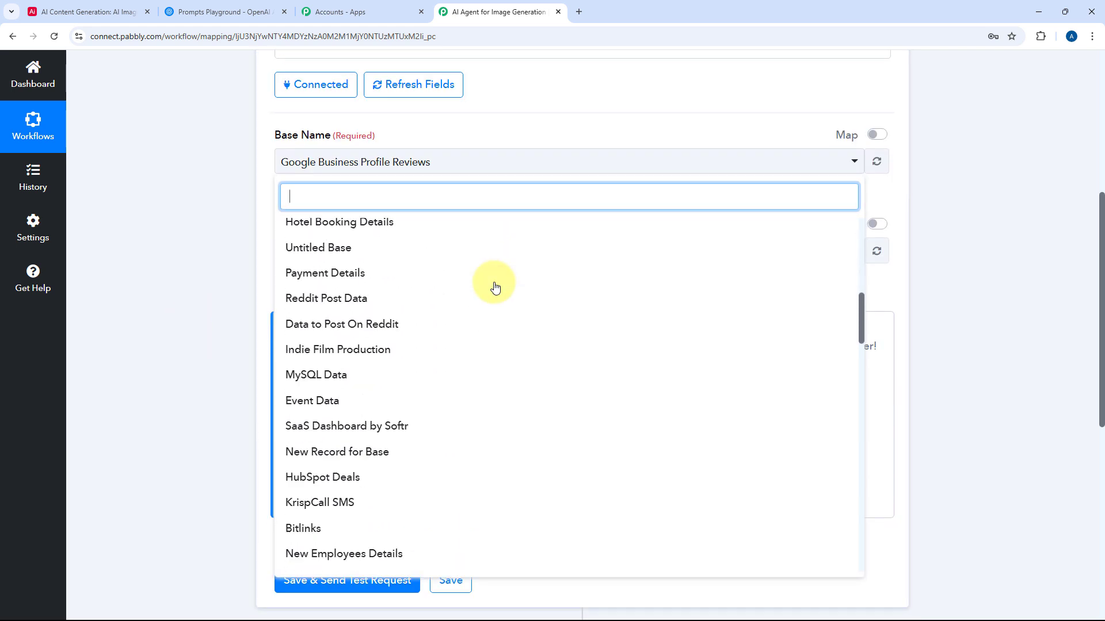
pyautogui.scroll(4, 495, 286)
pyautogui.scroll(10, 495, 286)
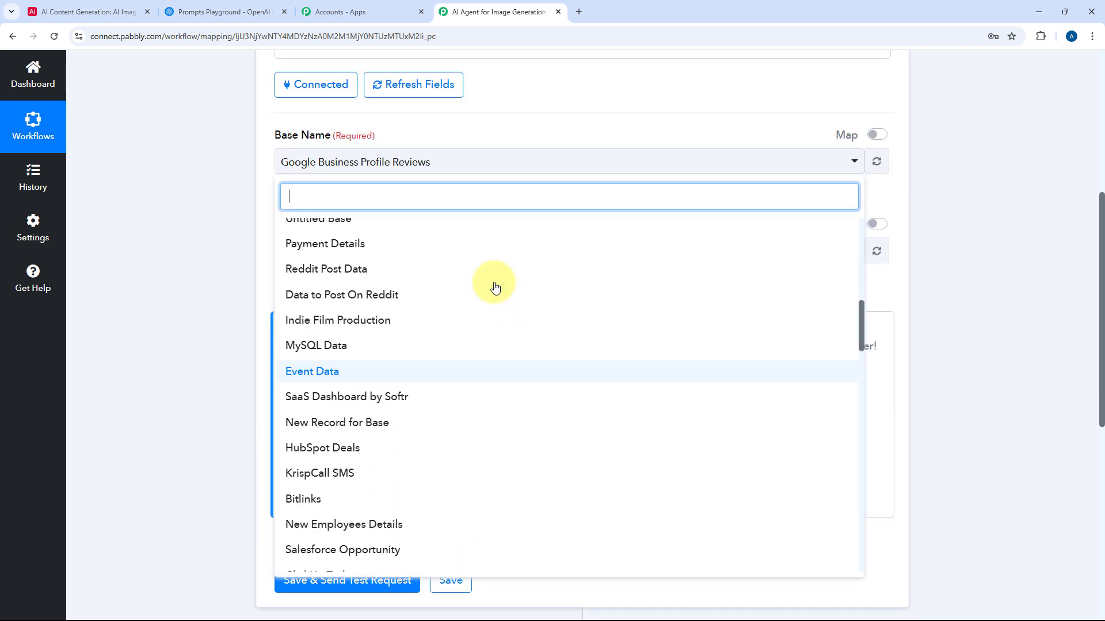
pyautogui.scroll(3, 224, 292)
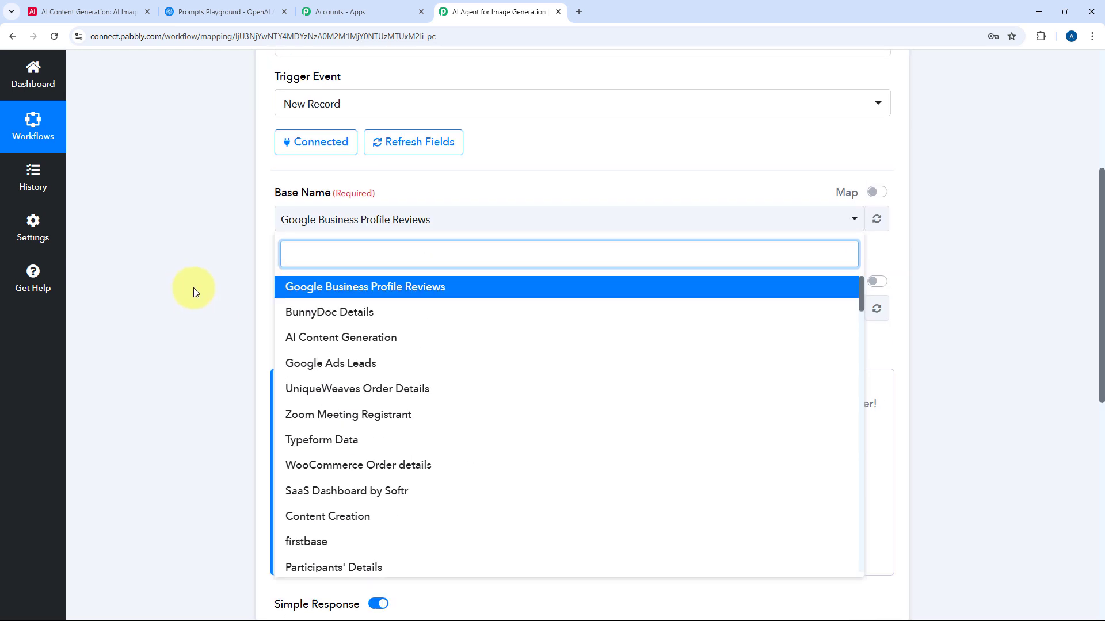
pyautogui.click(86, 11)
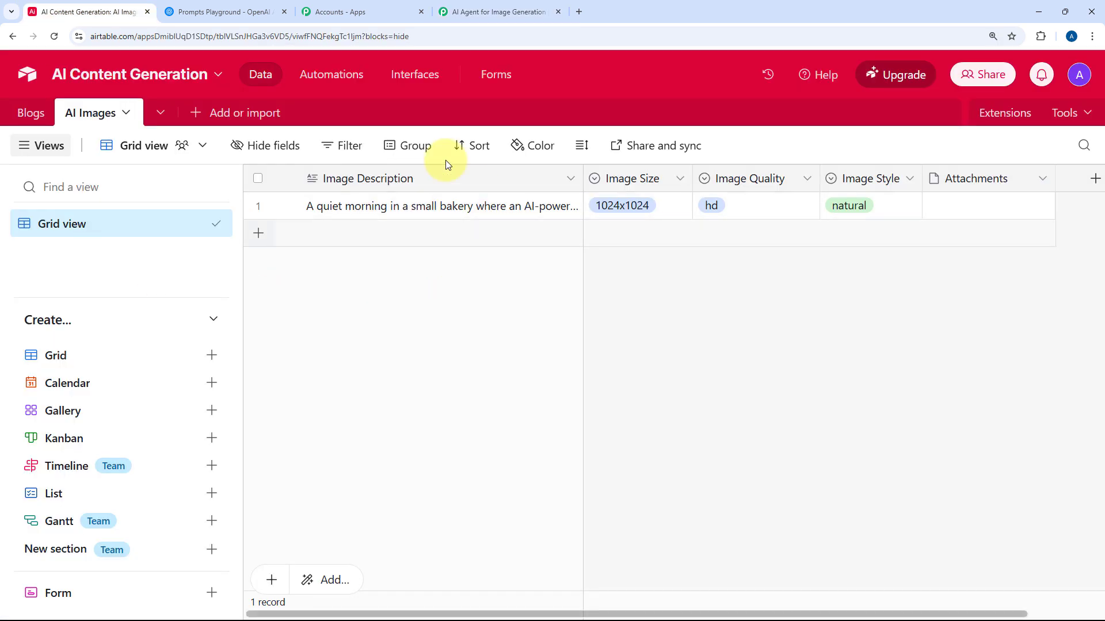
pyautogui.click(500, 11)
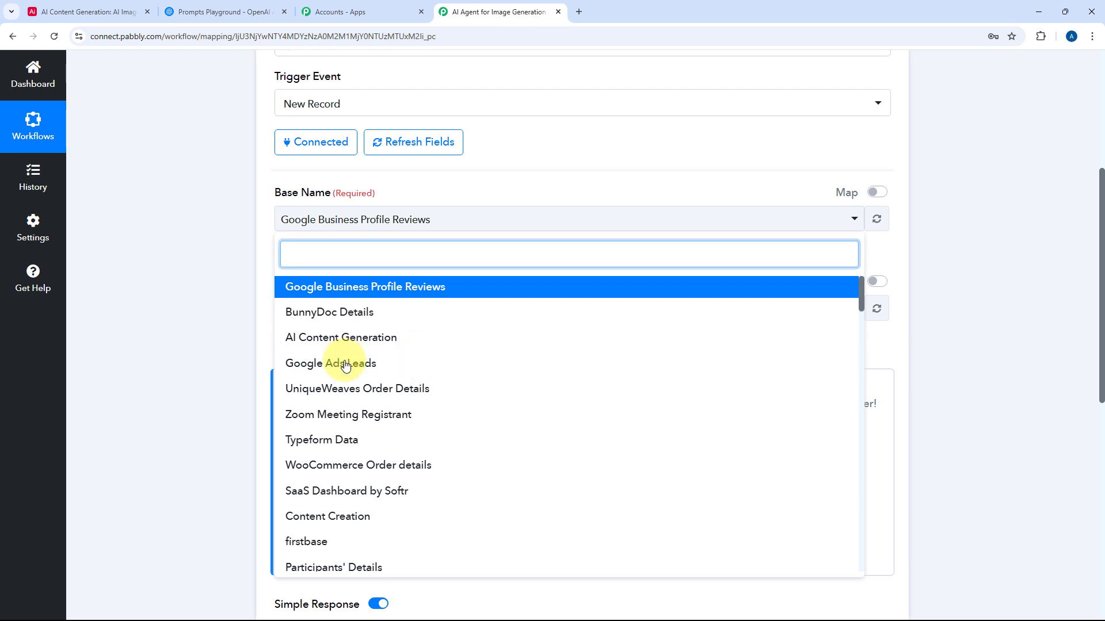
pyautogui.click(89, 4)
pyautogui.click(501, 11)
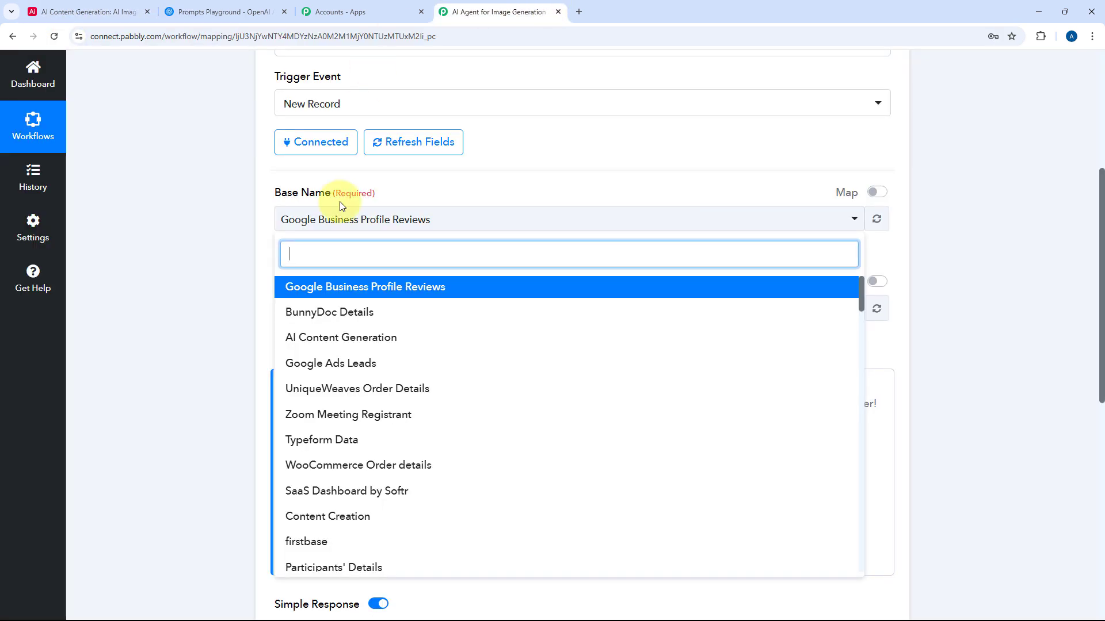
pyautogui.click(380, 340)
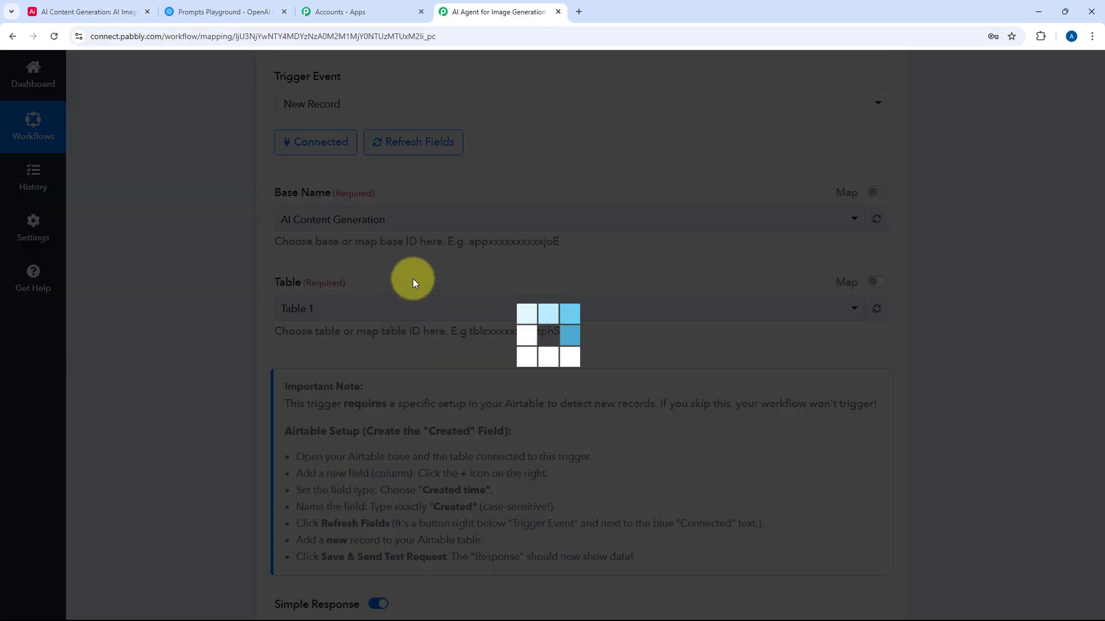
# Step: Check the table name in Airtable and choose AI Images as the trigger's table
pyautogui.click(112, 10)
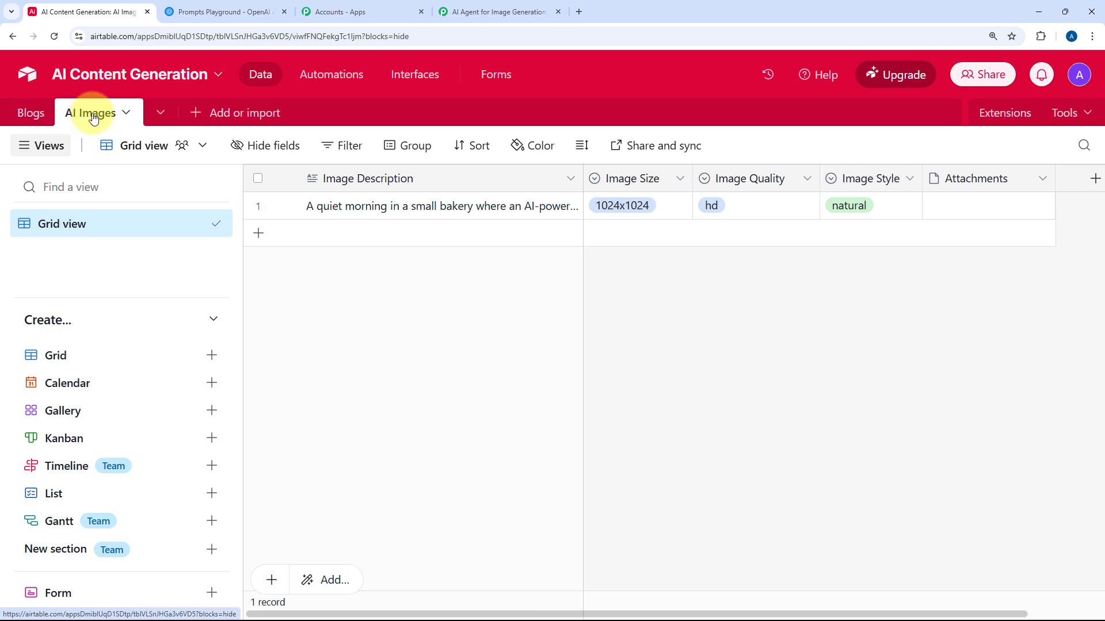
pyautogui.click(474, 6)
pyautogui.click(368, 309)
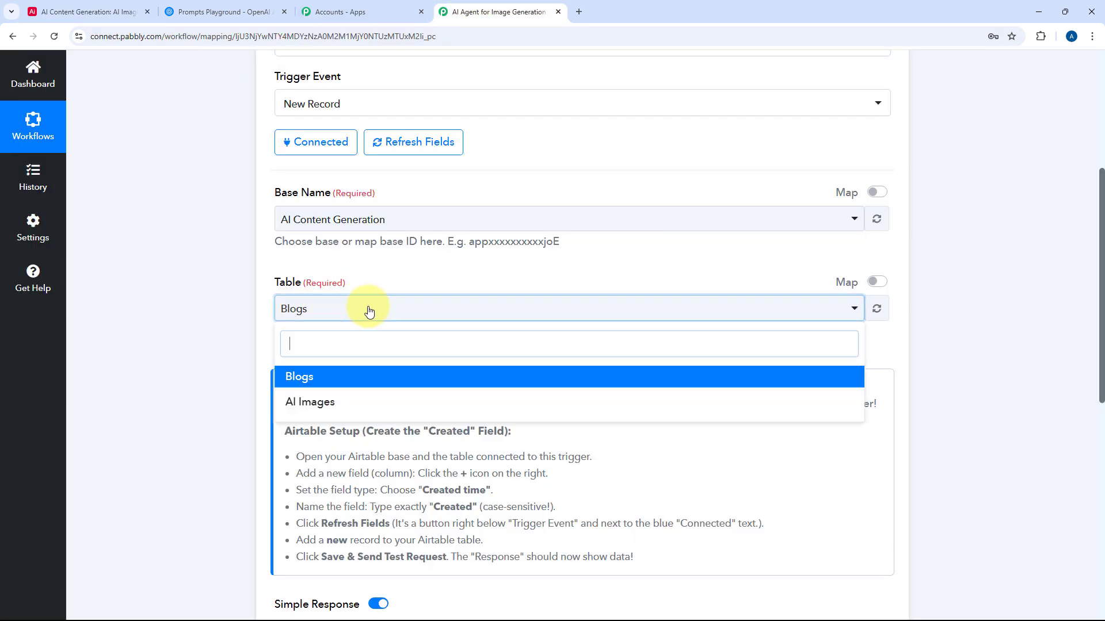
pyautogui.scroll(-1, 266, 313)
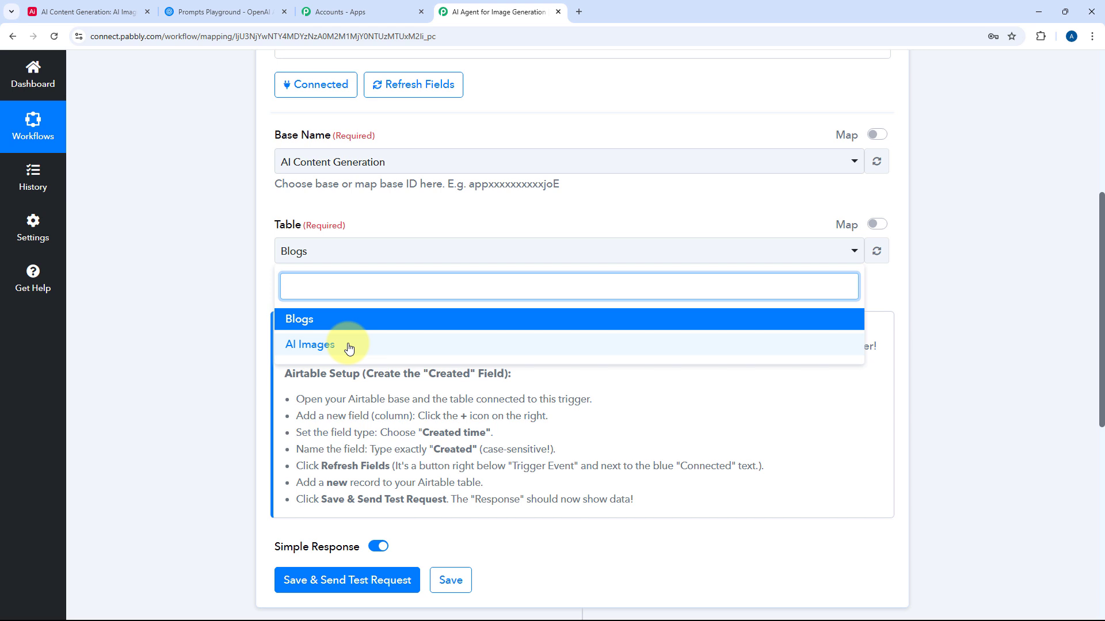
pyautogui.click(350, 345)
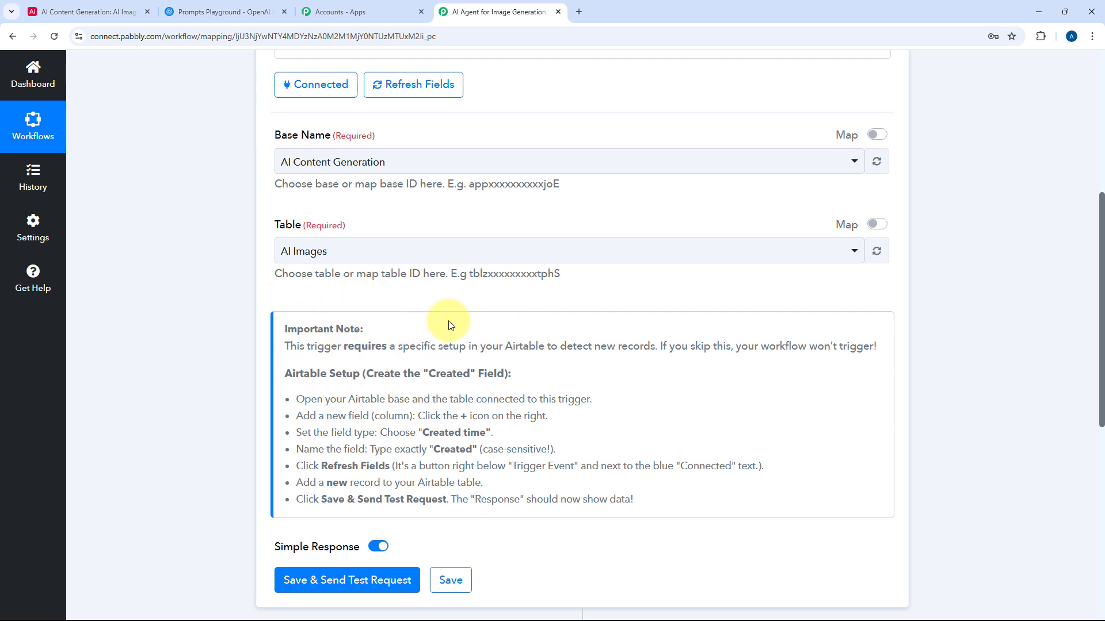
# Step: Read the trigger's Airtable setup note and copy the required field name "Created" from it
pyautogui.scroll(-1, 297, 377)
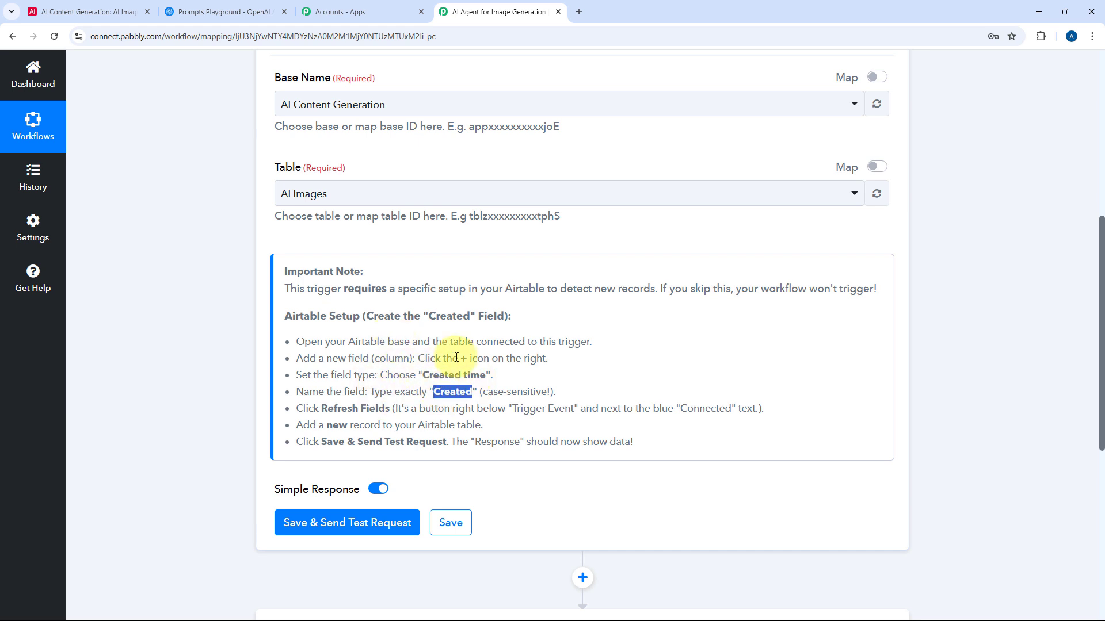
pyautogui.moveTo(426, 376); pyautogui.dragTo(484, 378)
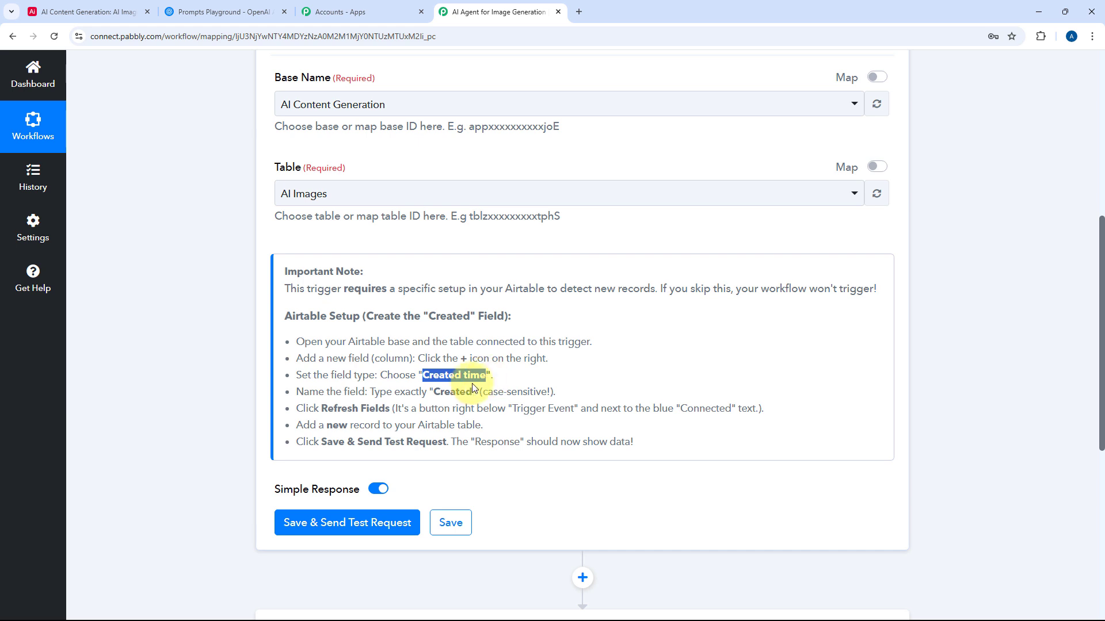
pyautogui.rightClick(451, 393)
pyautogui.doubleClick(452, 392)
pyautogui.rightClick(451, 394)
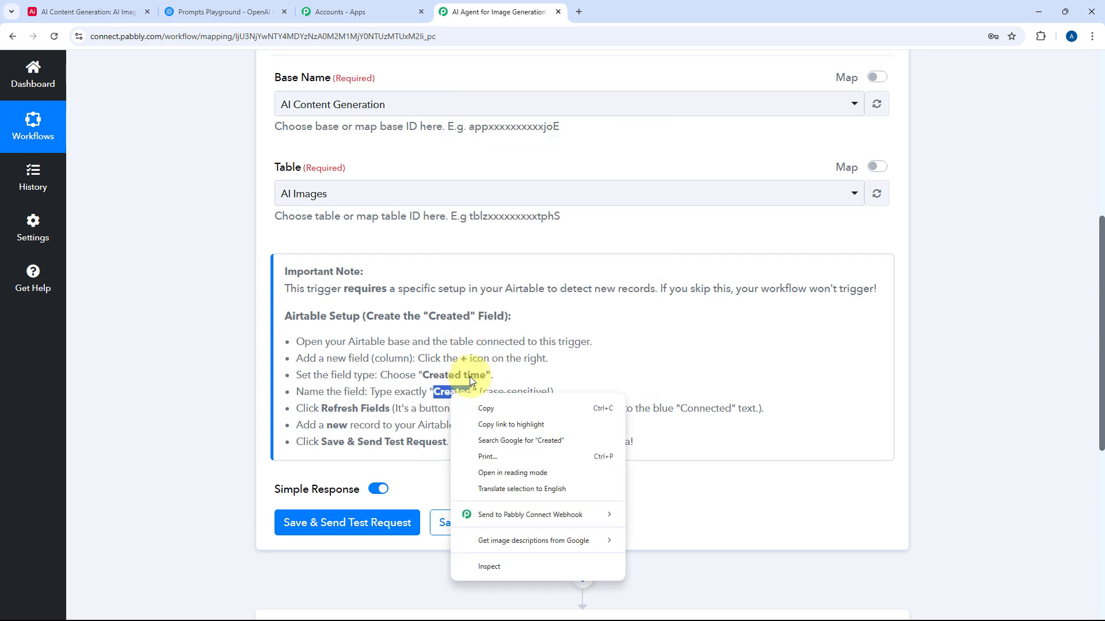
pyautogui.click(486, 409)
# Step: Switch to Airtable and add a Created time field named "Created" to the AI Images table
pyautogui.click(87, 12)
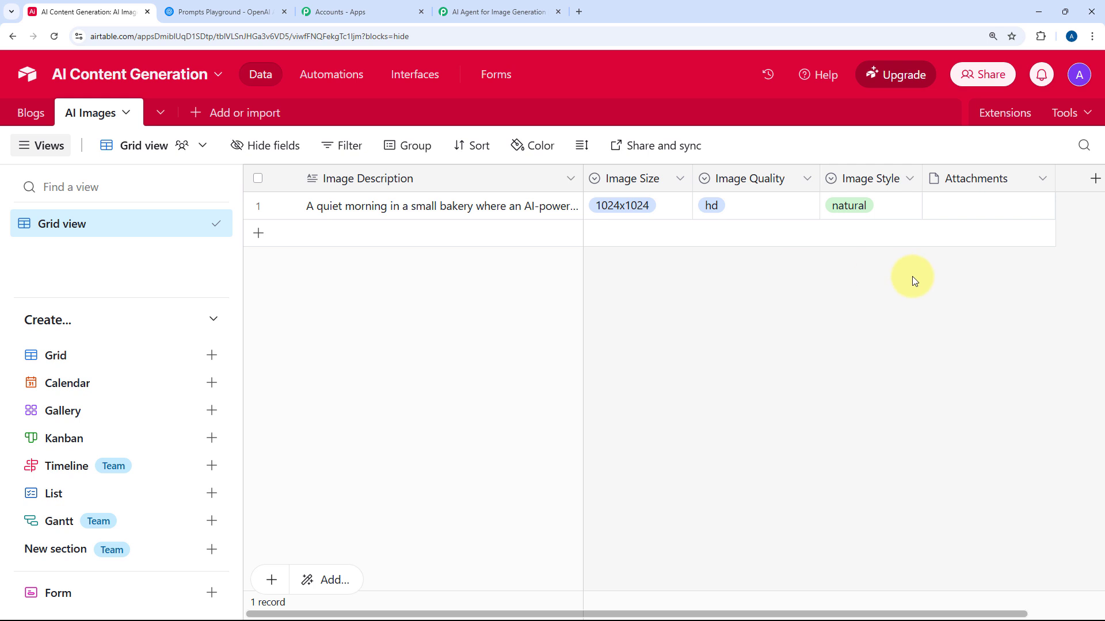
pyautogui.hscroll(1, 1010, 191)
pyautogui.click(1038, 180)
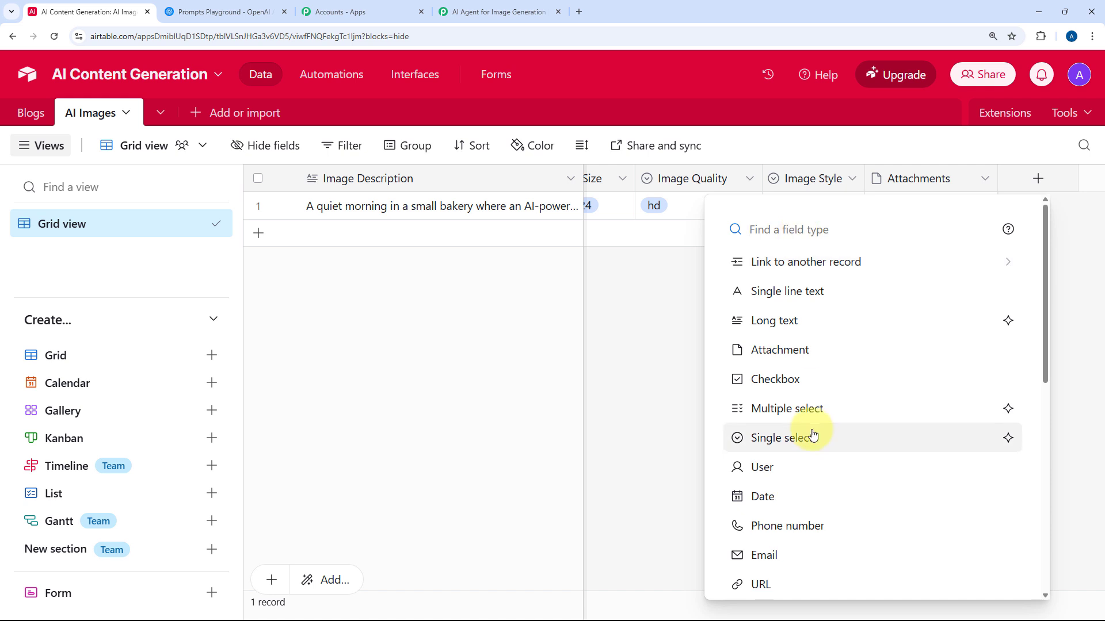
pyautogui.scroll(-8, 814, 438)
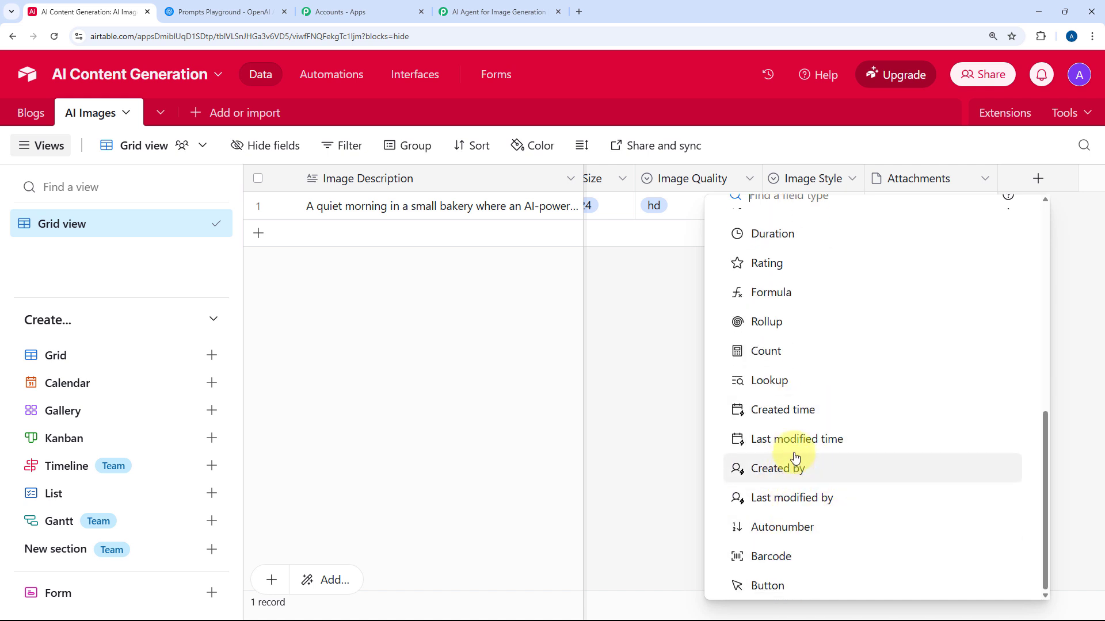
pyautogui.click(797, 420)
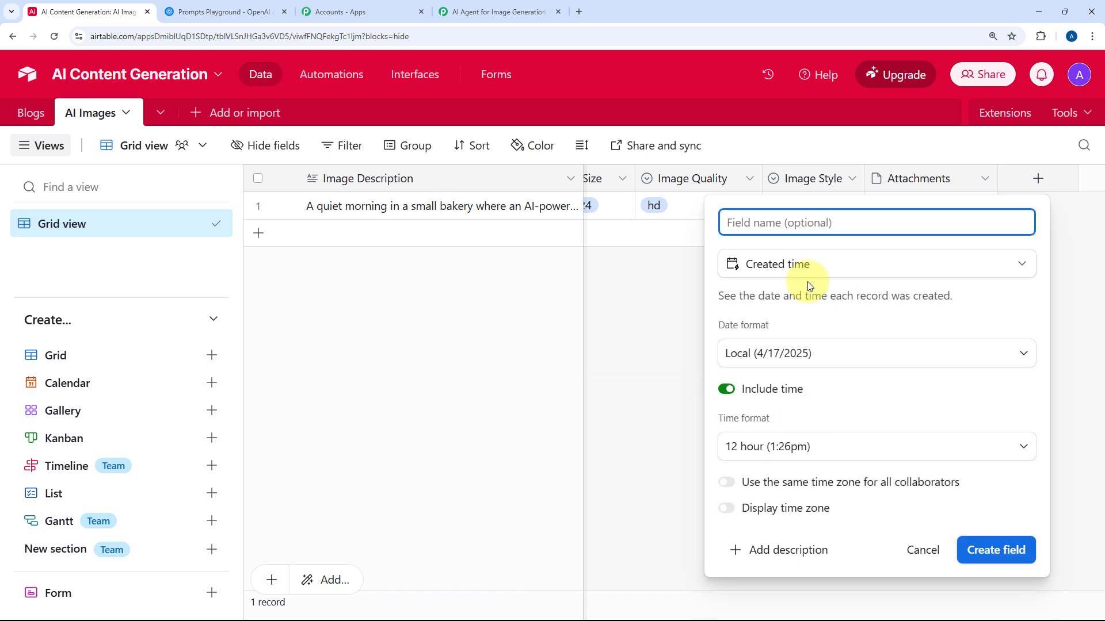
pyautogui.write('Created')
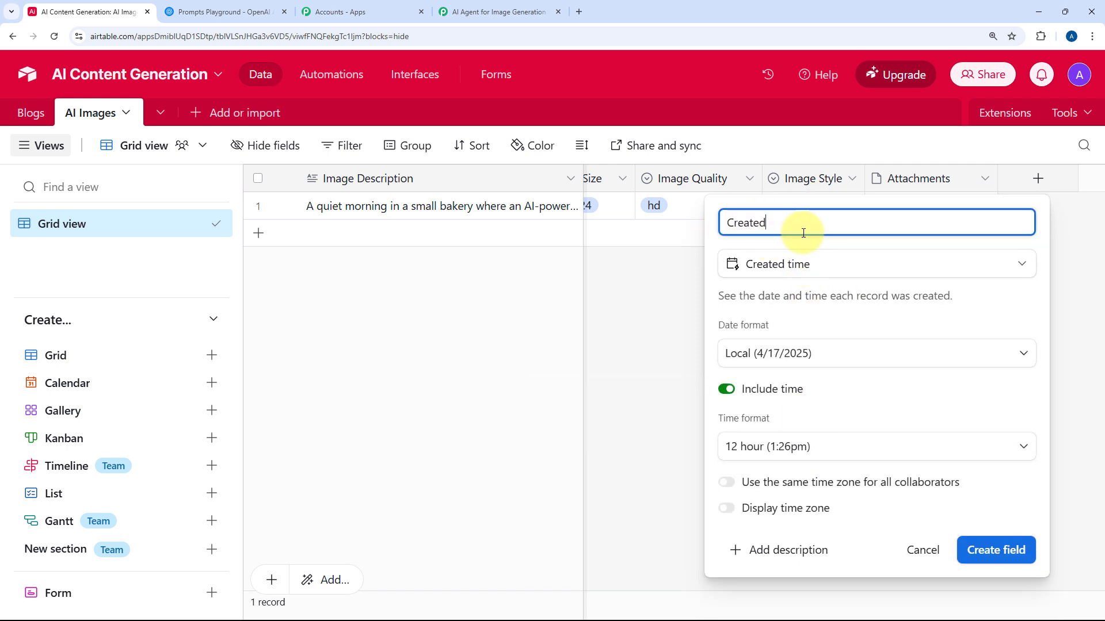
pyautogui.click(994, 549)
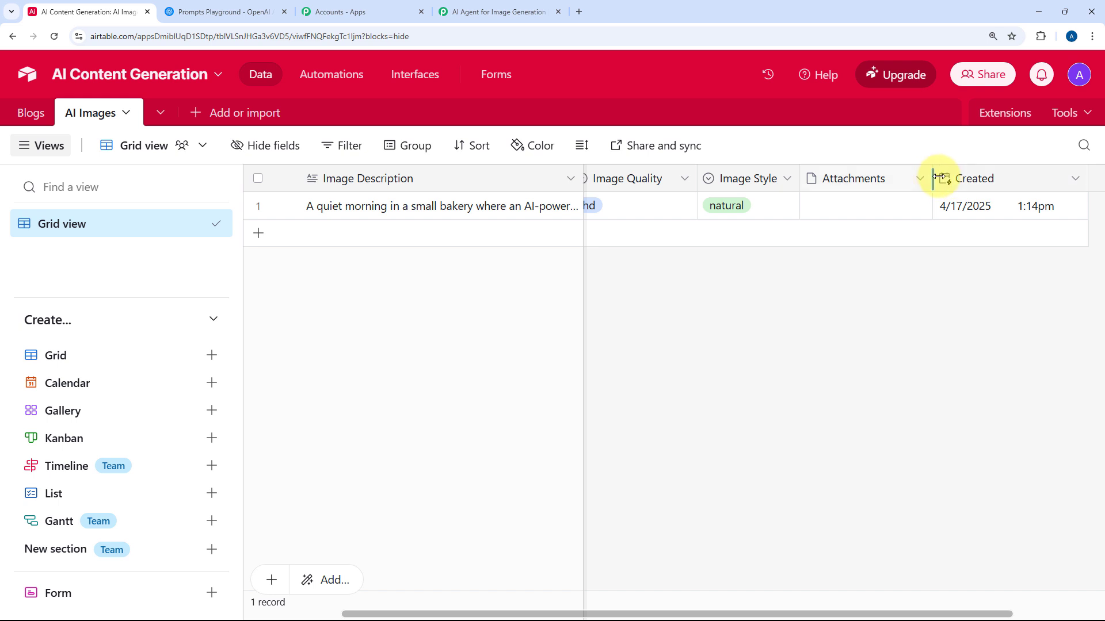
# Step: Return to Pabbly Connect, save the Airtable trigger and send a test request to capture the new record
pyautogui.click(500, 11)
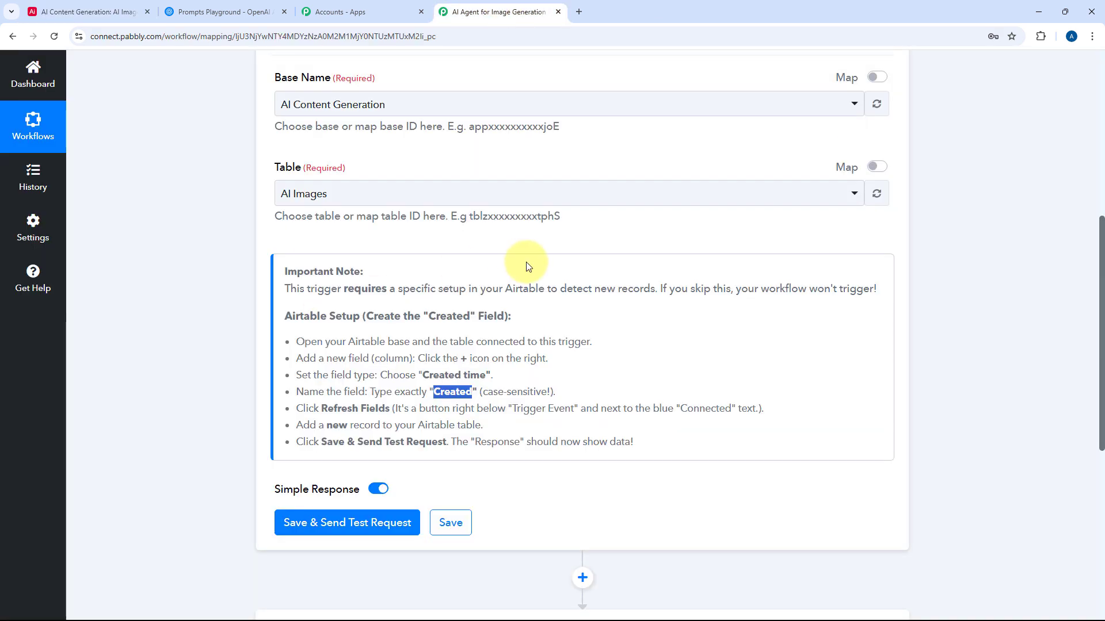
pyautogui.click(555, 244)
pyautogui.scroll(-4, 555, 244)
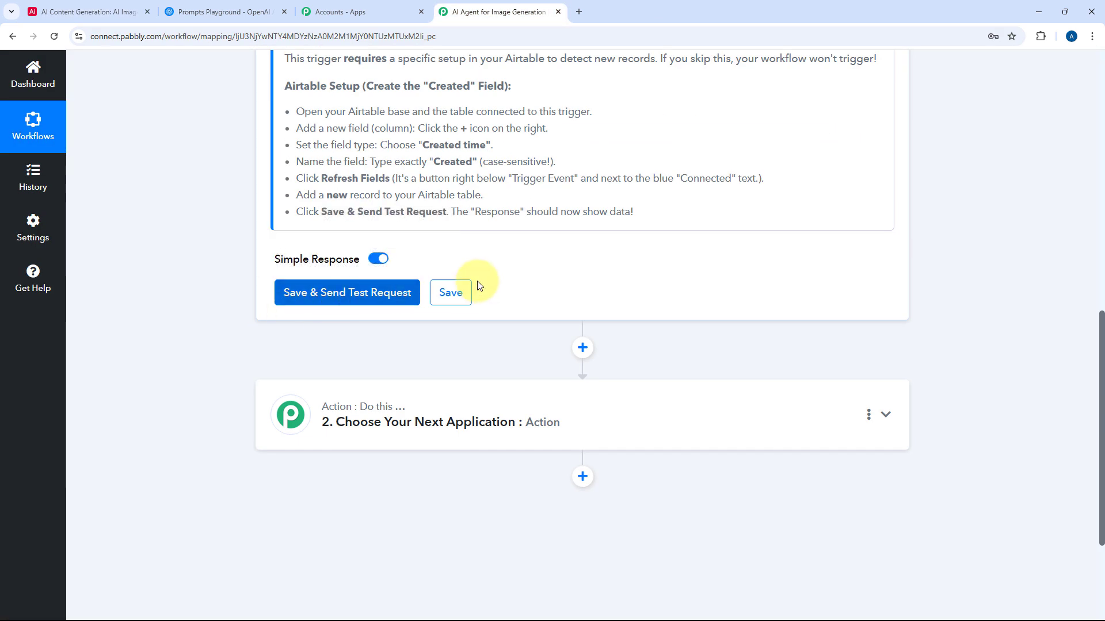
pyautogui.scroll(1, 553, 259)
pyautogui.scroll(-1, 490, 273)
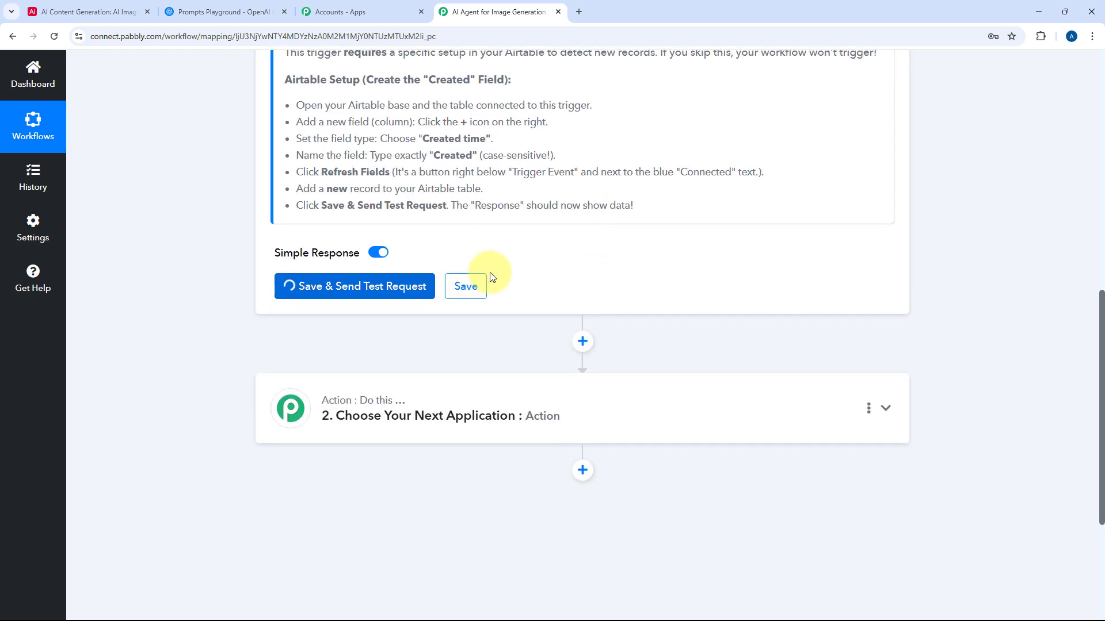
pyautogui.scroll(-1, 490, 271)
pyautogui.scroll(-2, 510, 320)
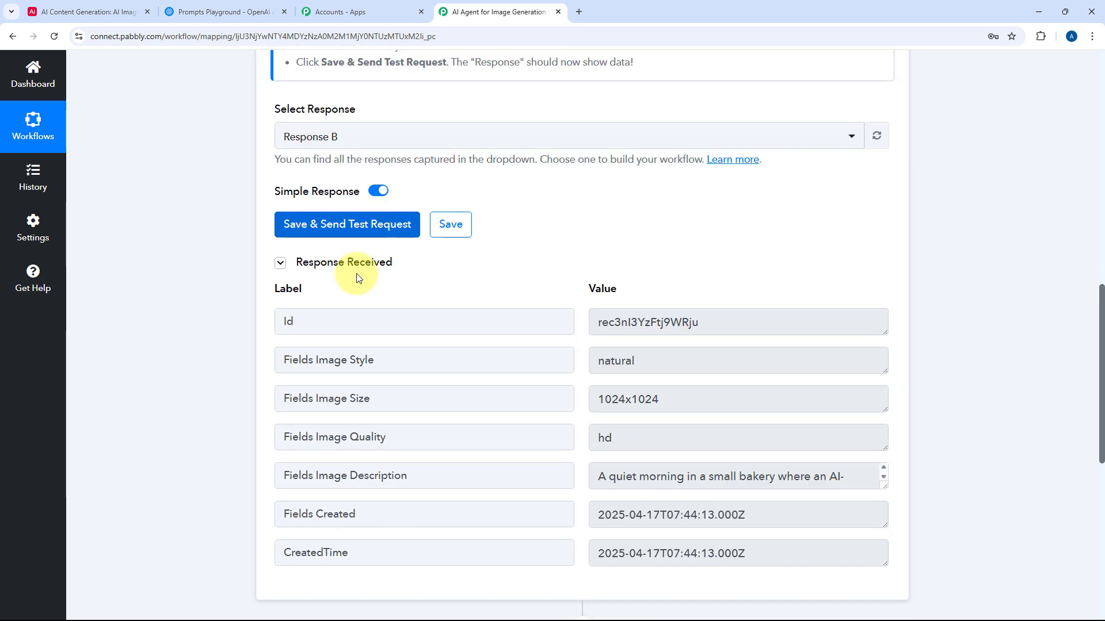
# Step: Enlarge the Fields Image Description value and compare the captured trigger response with the AI Images record in Airtable
pyautogui.scroll(-2, 512, 254)
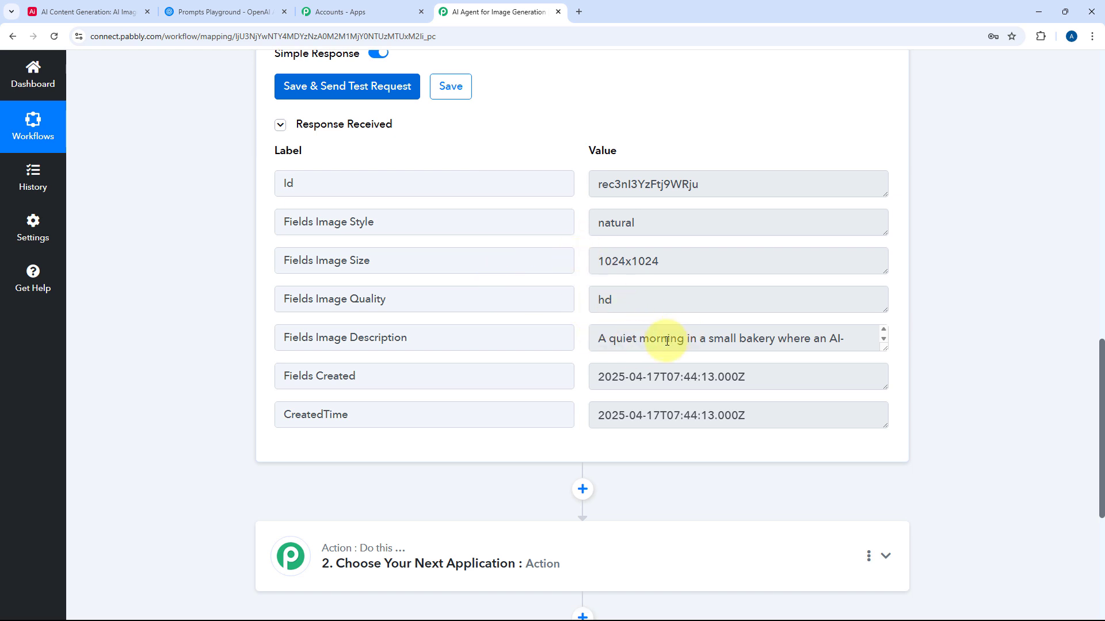
pyautogui.moveTo(891, 352); pyautogui.dragTo(875, 467)
pyautogui.click(96, 6)
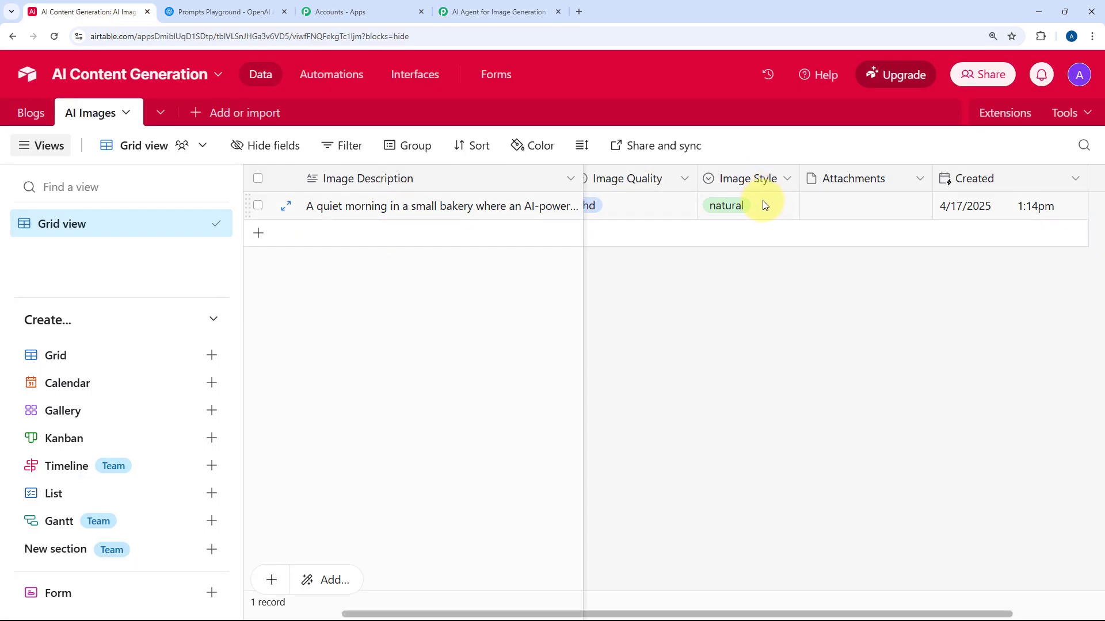
pyautogui.hscroll(-3, 763, 206)
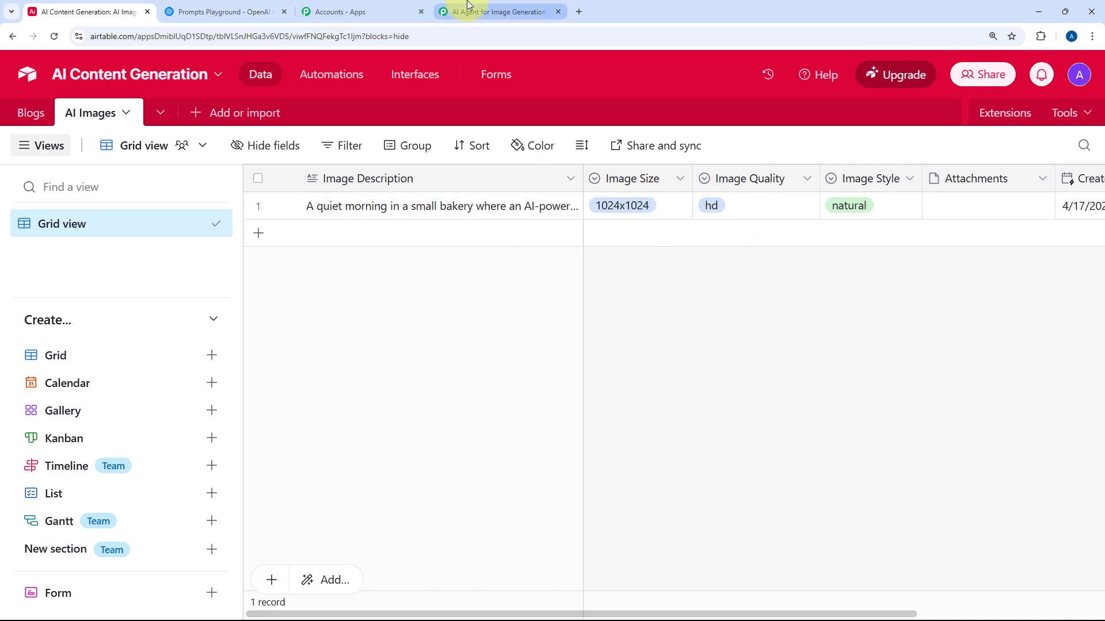
pyautogui.click(498, 12)
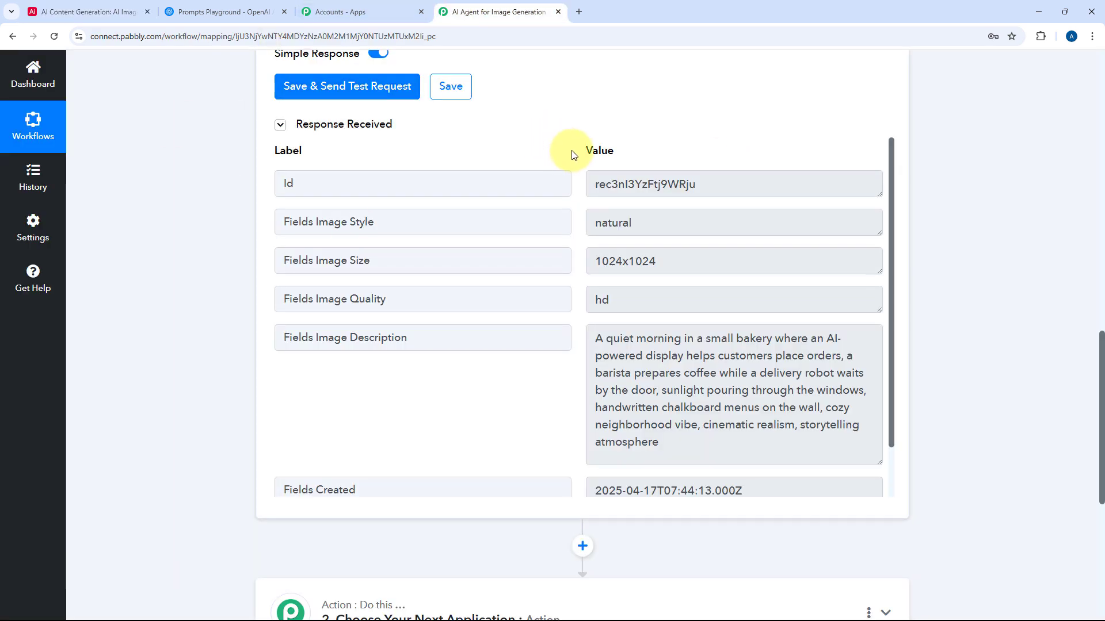
pyautogui.doubleClick(646, 230)
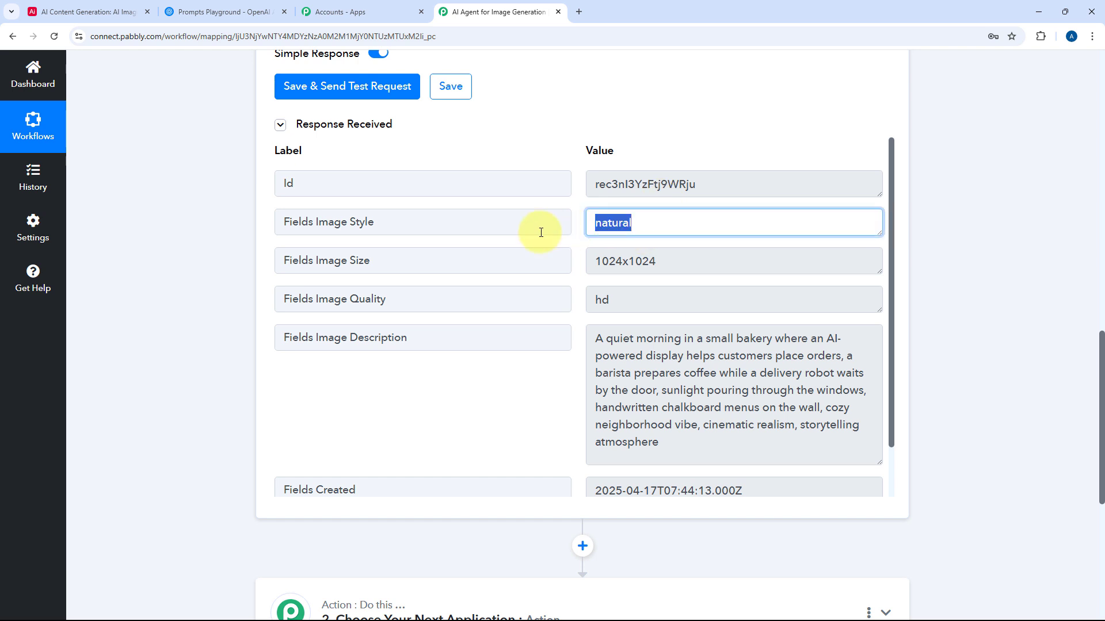
pyautogui.click(92, 10)
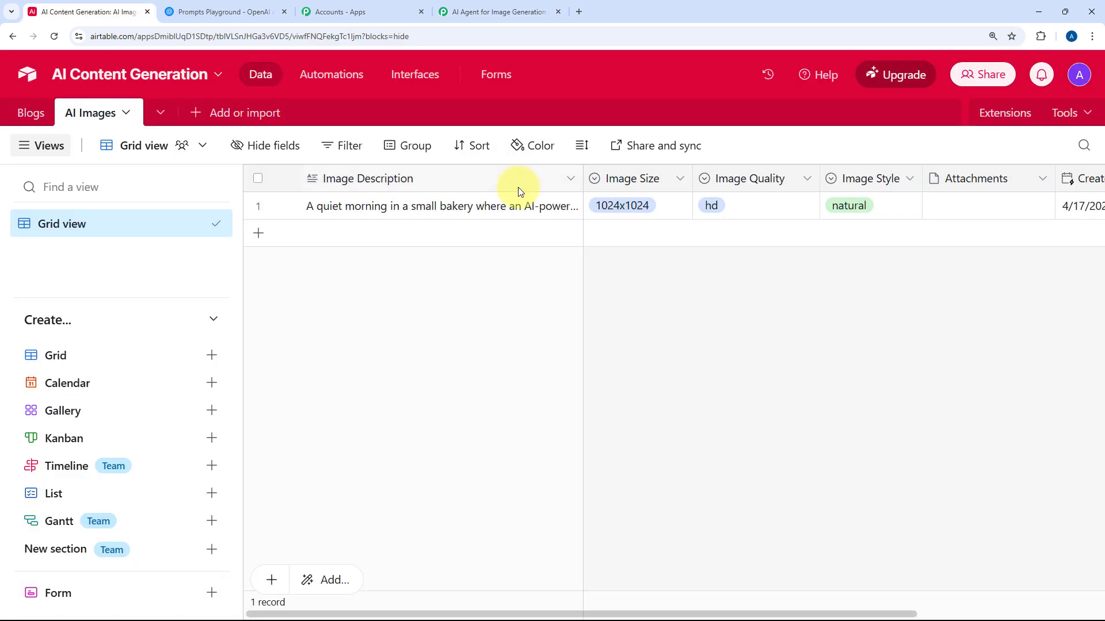
pyautogui.click(502, 11)
# Step: Examine the image size, quality, description and creation time values in the trigger response
pyautogui.doubleClick(681, 261)
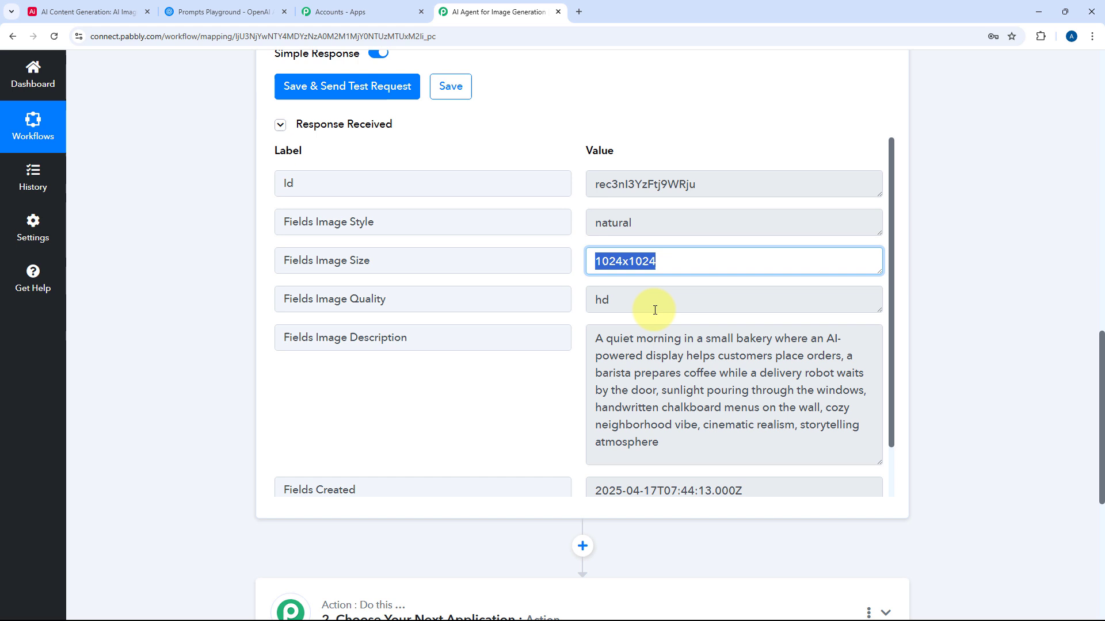
pyautogui.doubleClick(599, 299)
pyautogui.moveTo(707, 390); pyautogui.dragTo(714, 390)
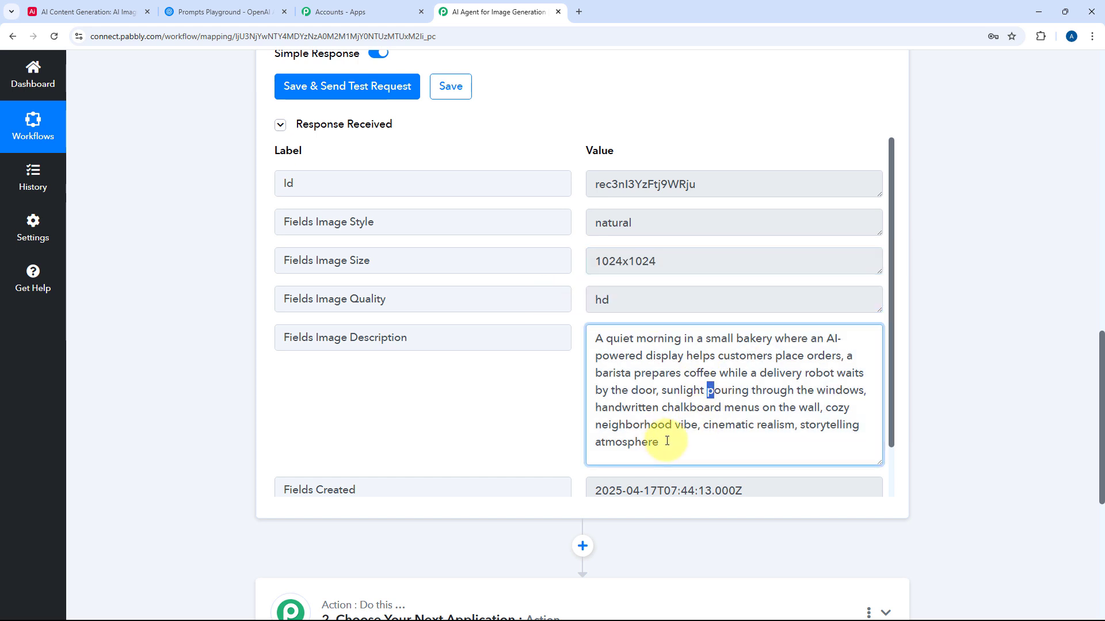
pyautogui.moveTo(667, 441); pyautogui.dragTo(547, 298)
pyautogui.scroll(-1, 569, 308)
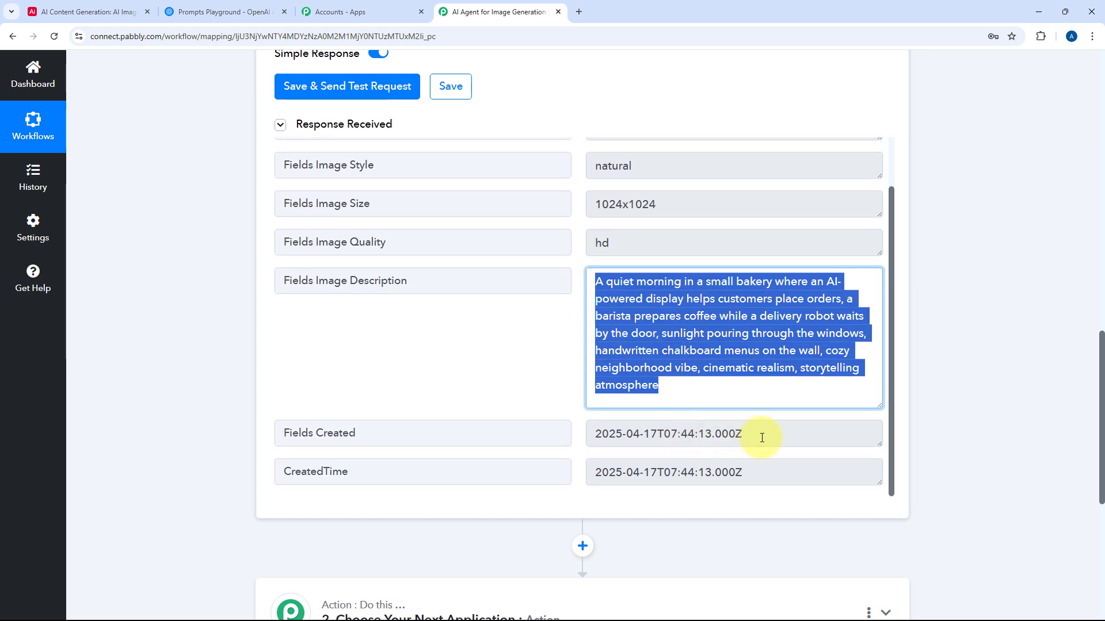
pyautogui.moveTo(761, 438); pyautogui.dragTo(634, 434)
pyautogui.moveTo(789, 476); pyautogui.dragTo(592, 473)
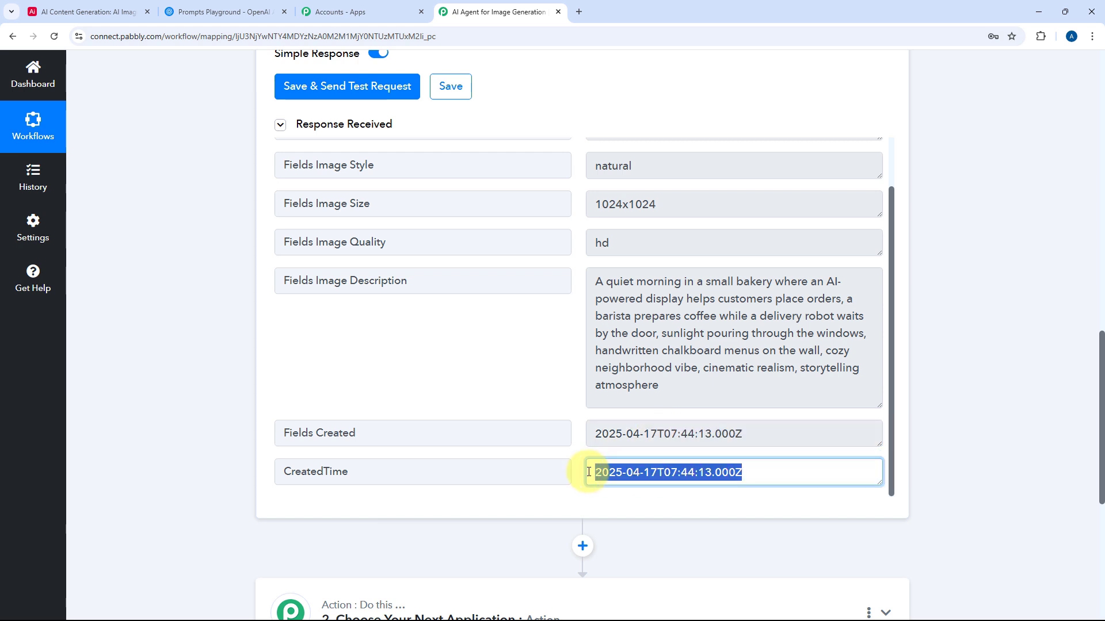
pyautogui.click(561, 334)
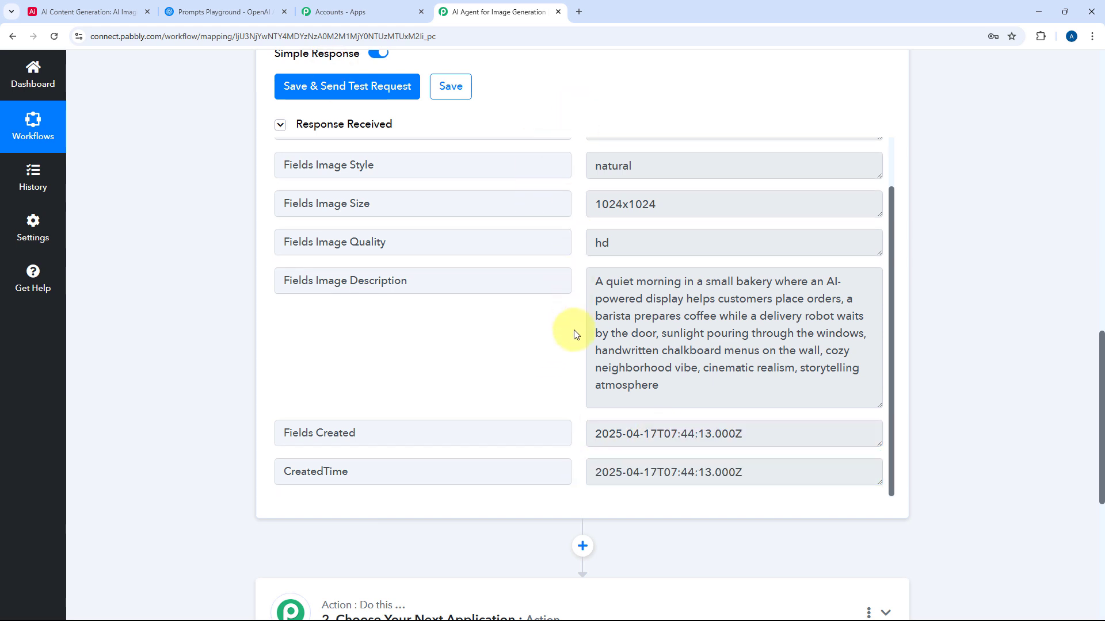
pyautogui.scroll(3, 582, 364)
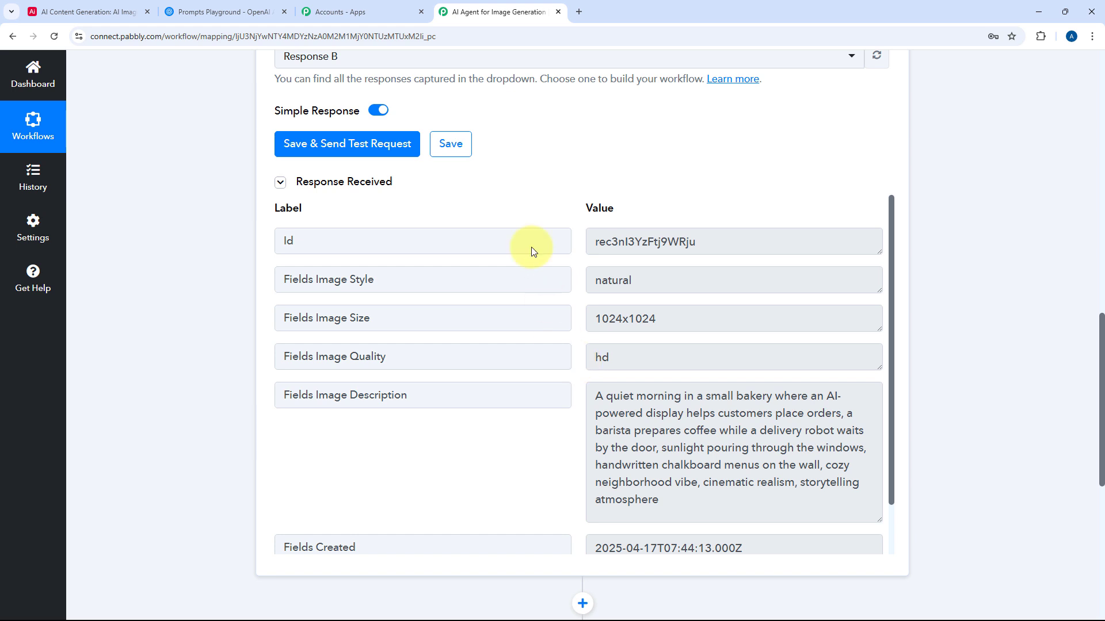
pyautogui.click(89, 11)
pyautogui.click(438, 7)
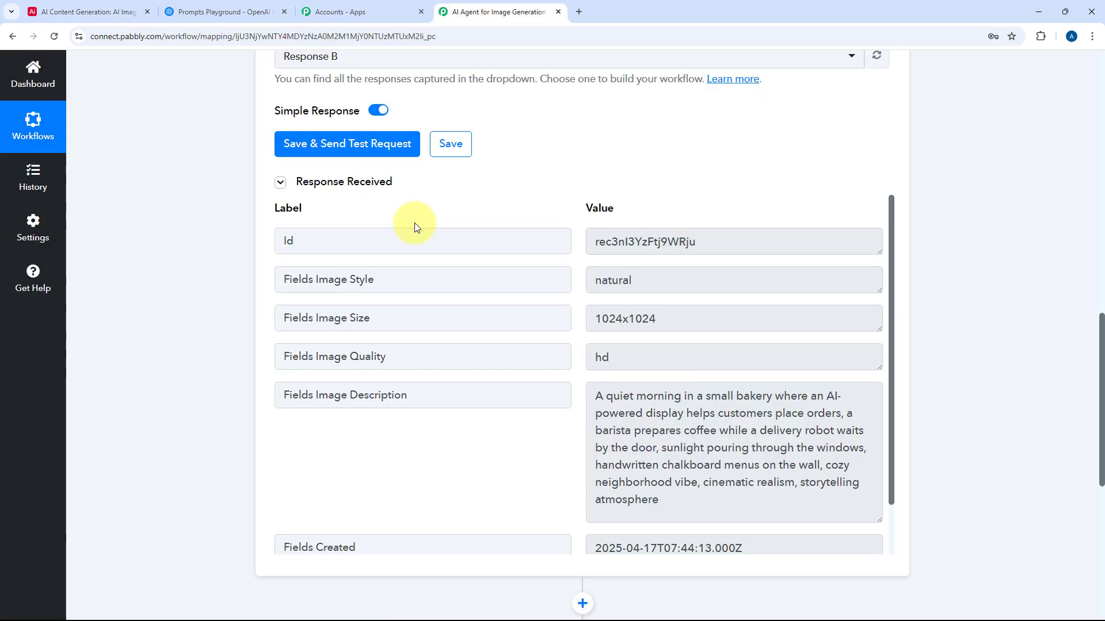
pyautogui.click(99, 5)
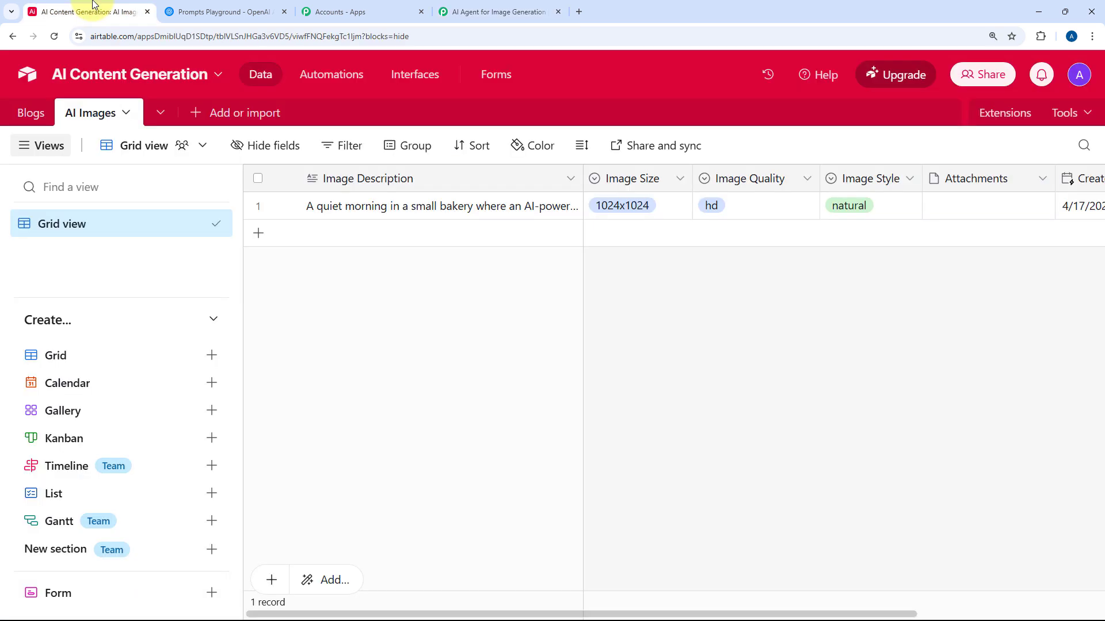
pyautogui.click(467, 10)
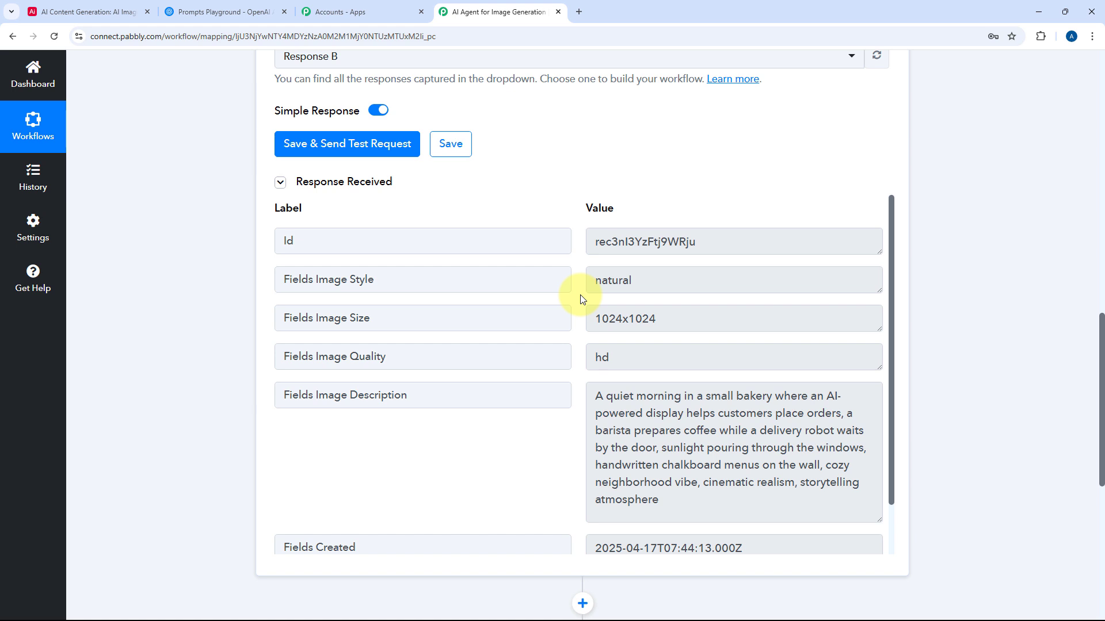
# Step: Choose OpenAI (ChatGPT, DALL-E, Whisper) as the app for the workflow's second step
pyautogui.scroll(-5, 572, 168)
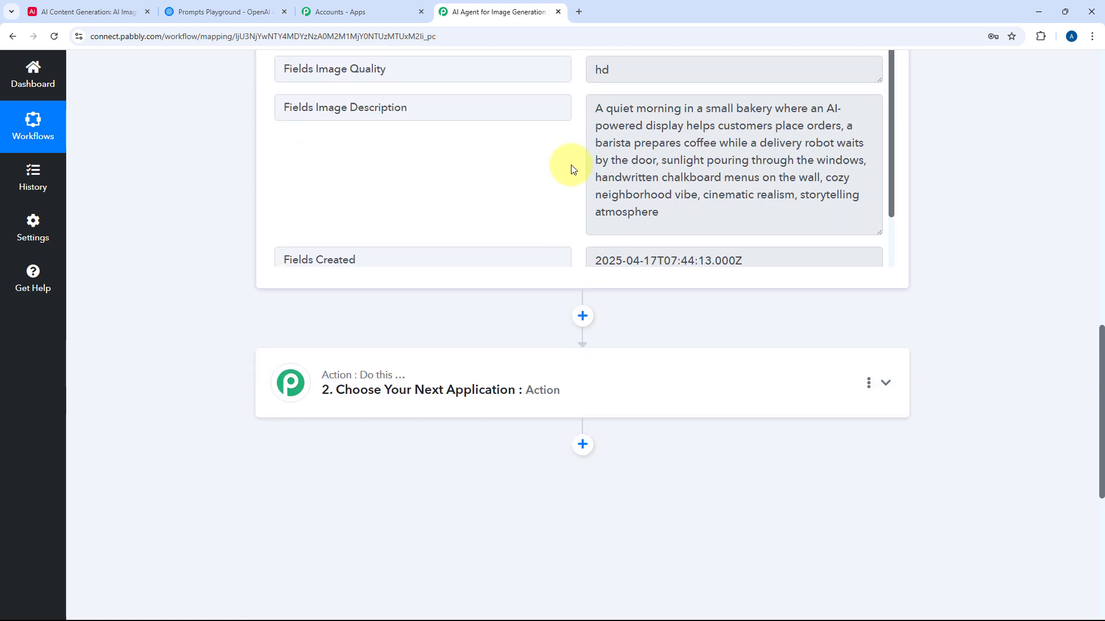
pyautogui.click(539, 409)
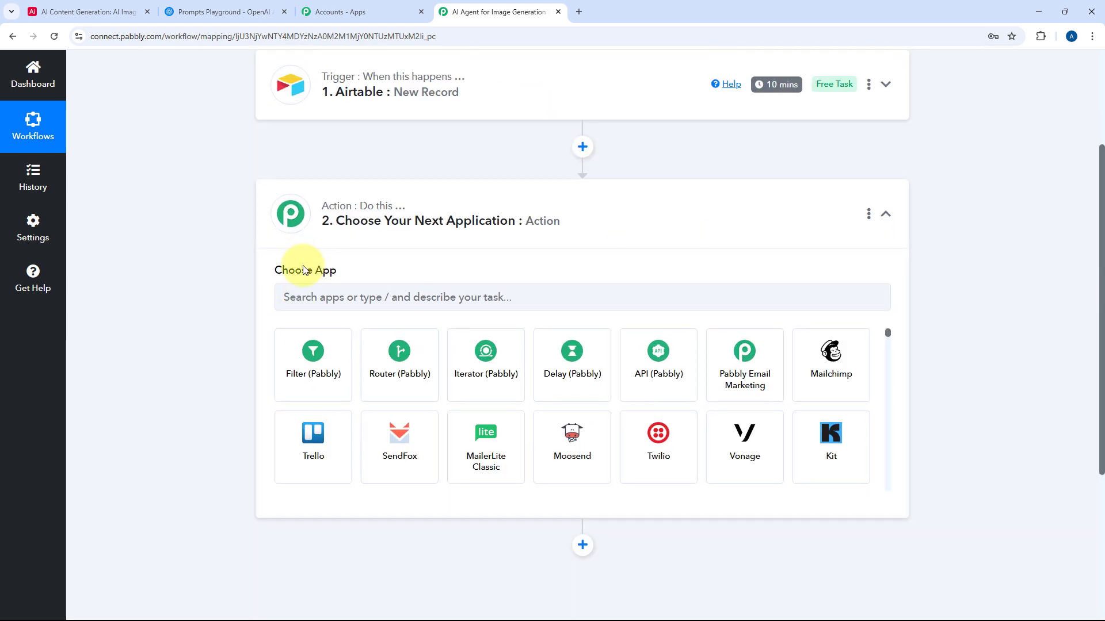
pyautogui.click(317, 295)
pyautogui.write('OpenAI')
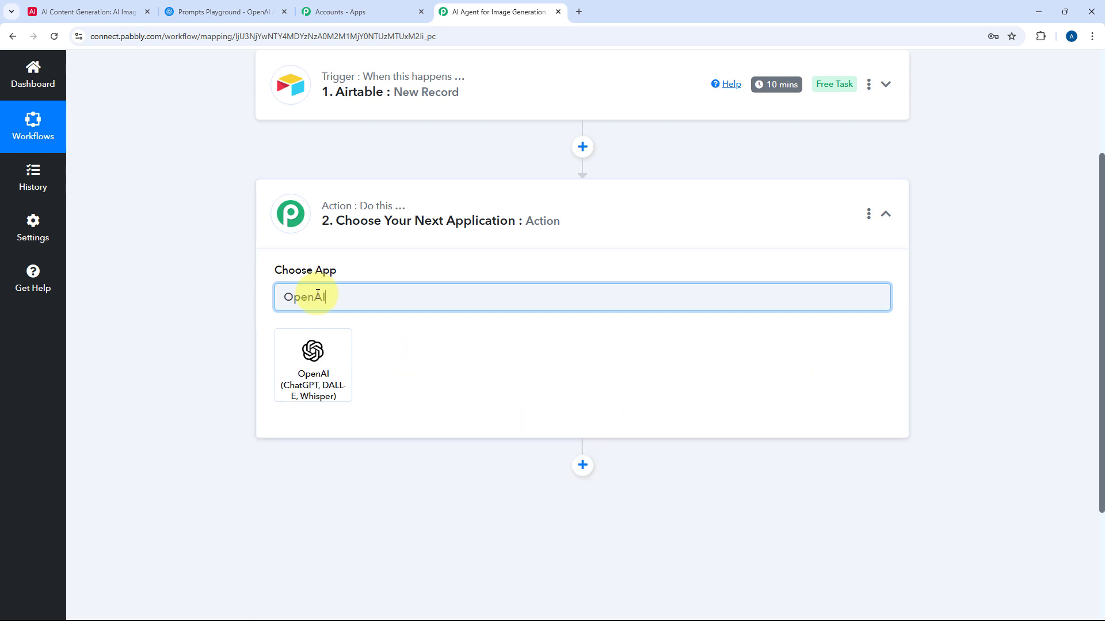
pyautogui.click(322, 360)
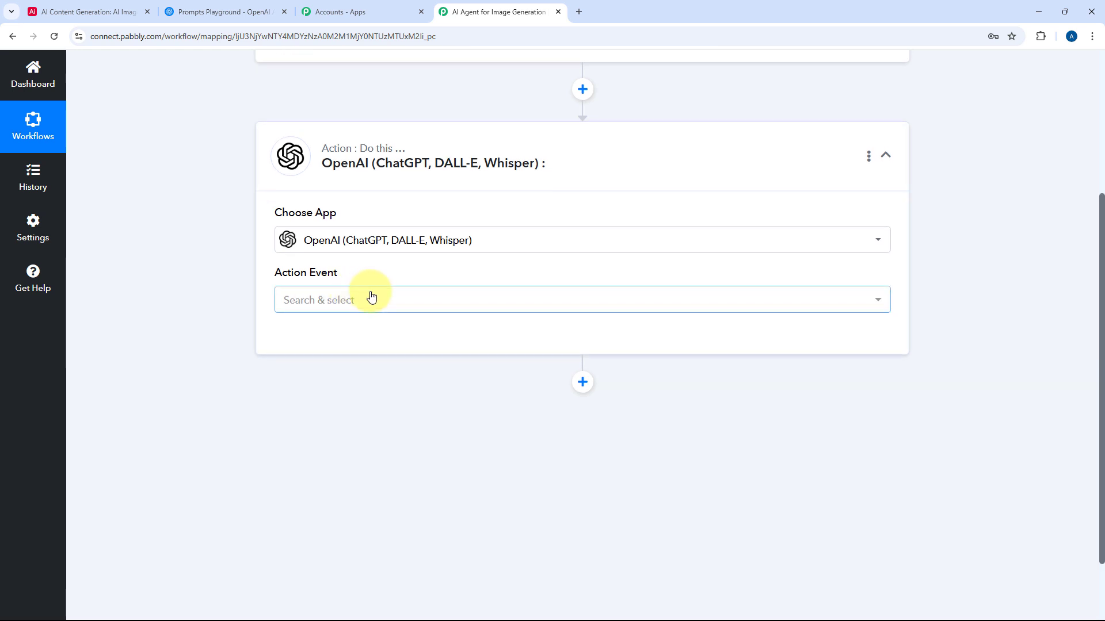
# Step: Set the OpenAI step's action event to Generate Image (DALL-E)
pyautogui.click(370, 297)
pyautogui.scroll(-2, 219, 346)
pyautogui.scroll(-2, 370, 320)
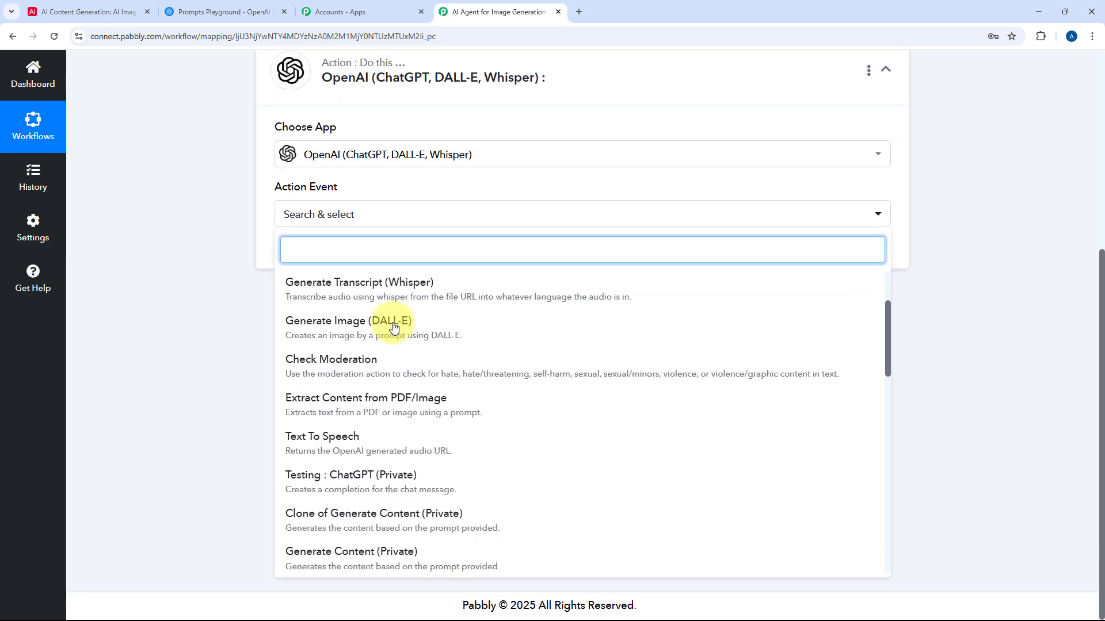
pyautogui.click(363, 336)
pyautogui.scroll(1, 357, 337)
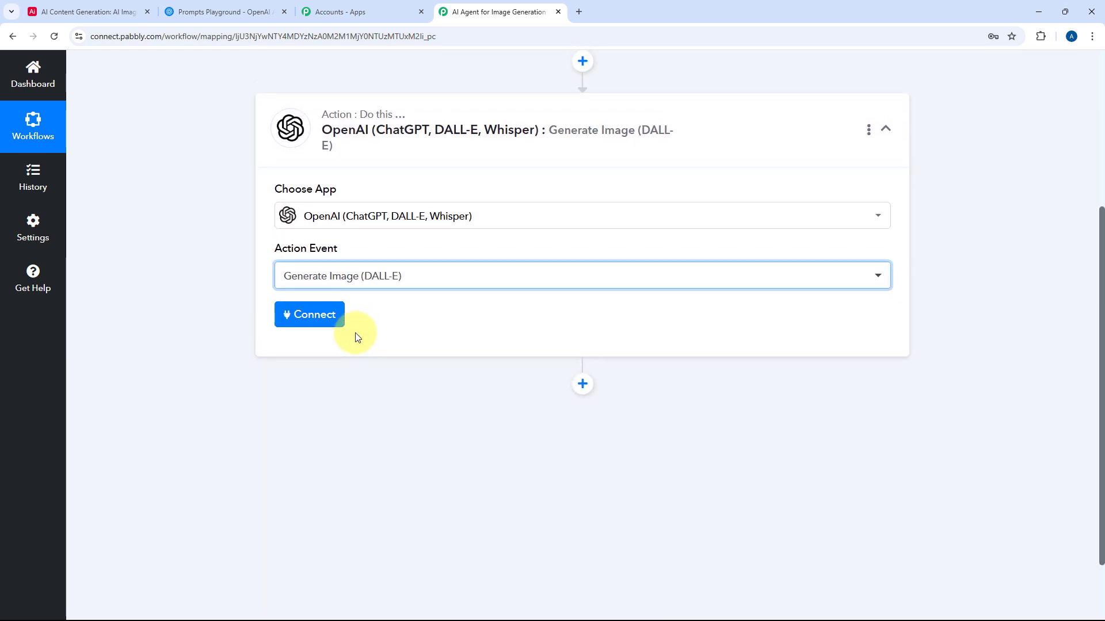
# Step: Start adding a new OpenAI connection, and switch to the OpenAI platform to open its API keys page
pyautogui.click(319, 322)
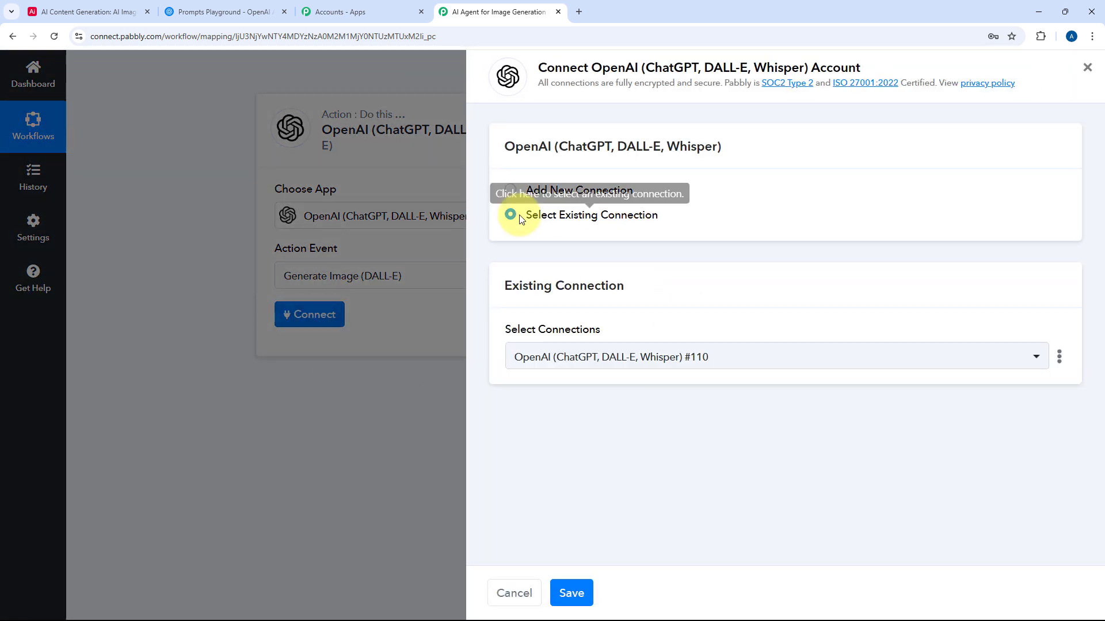
pyautogui.click(521, 194)
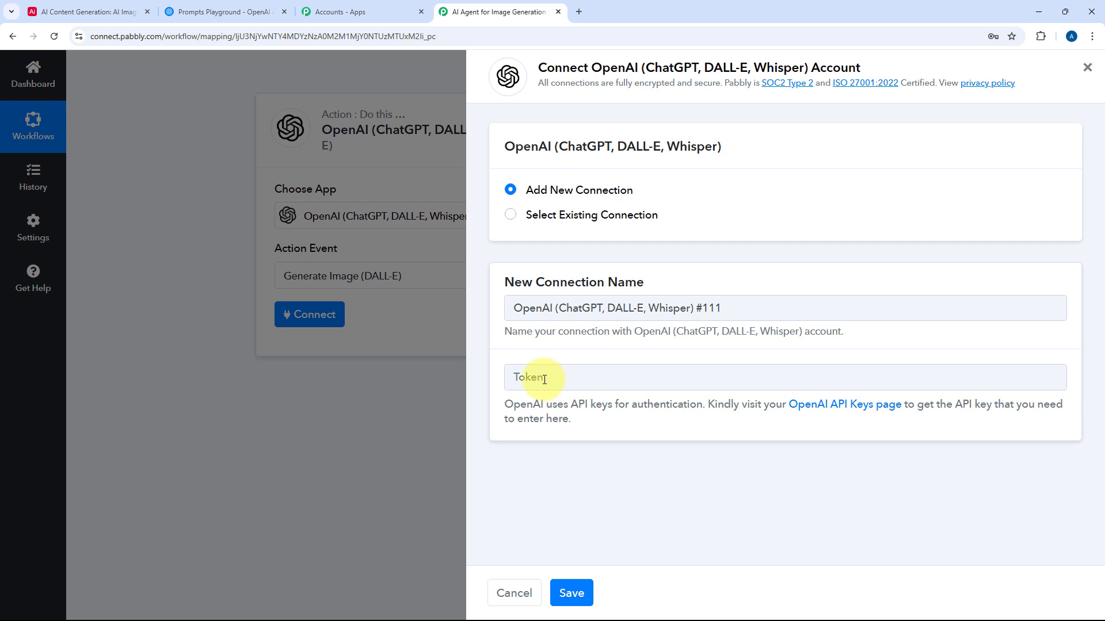
pyautogui.click(266, 12)
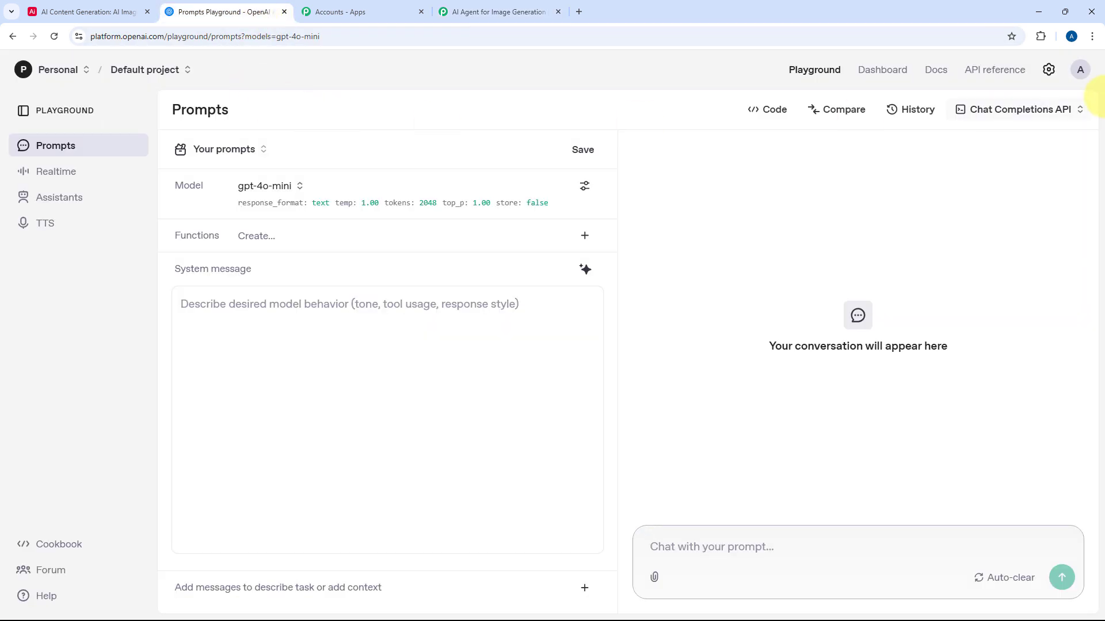
pyautogui.click(880, 75)
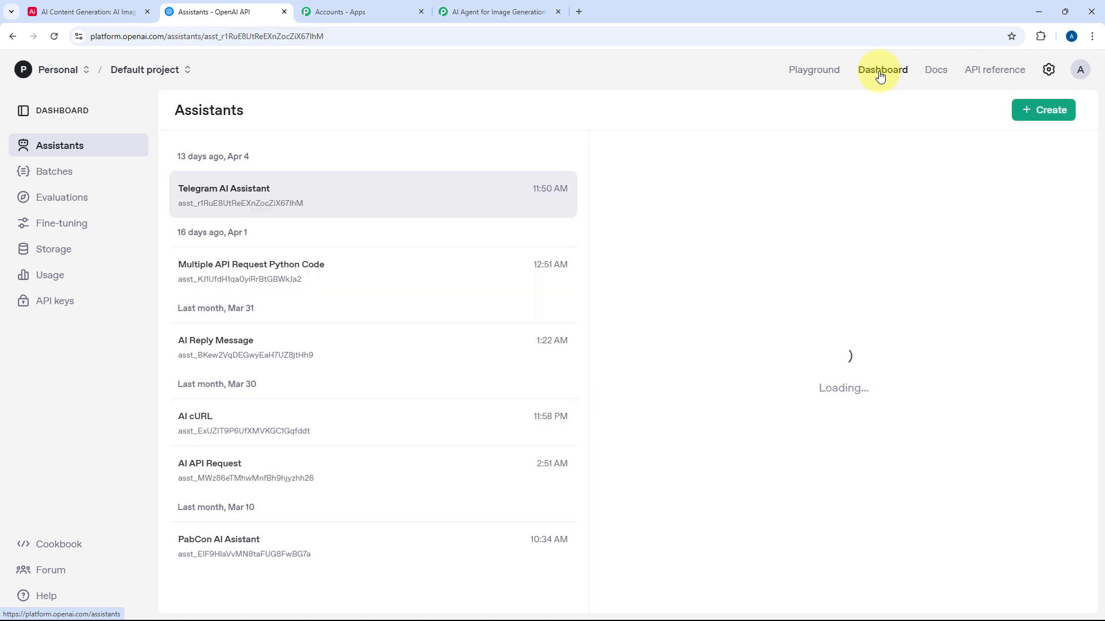
pyautogui.click(53, 300)
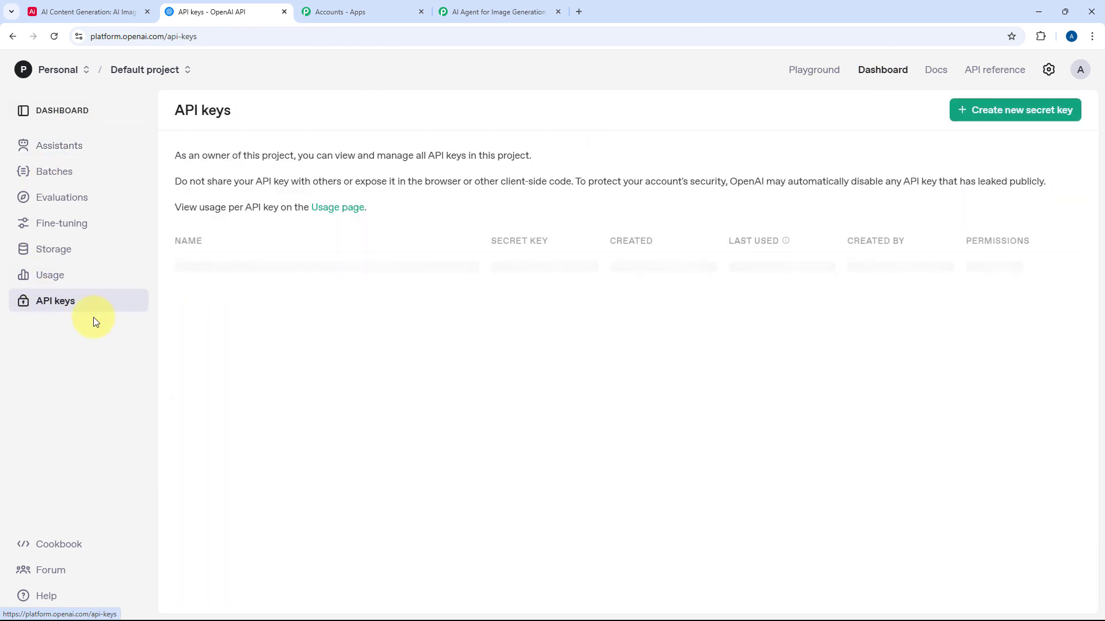
# Step: Create a new secret key named "AI Agent for Image Generation" in the default project with all permissions, and copy the key
pyautogui.click(1019, 115)
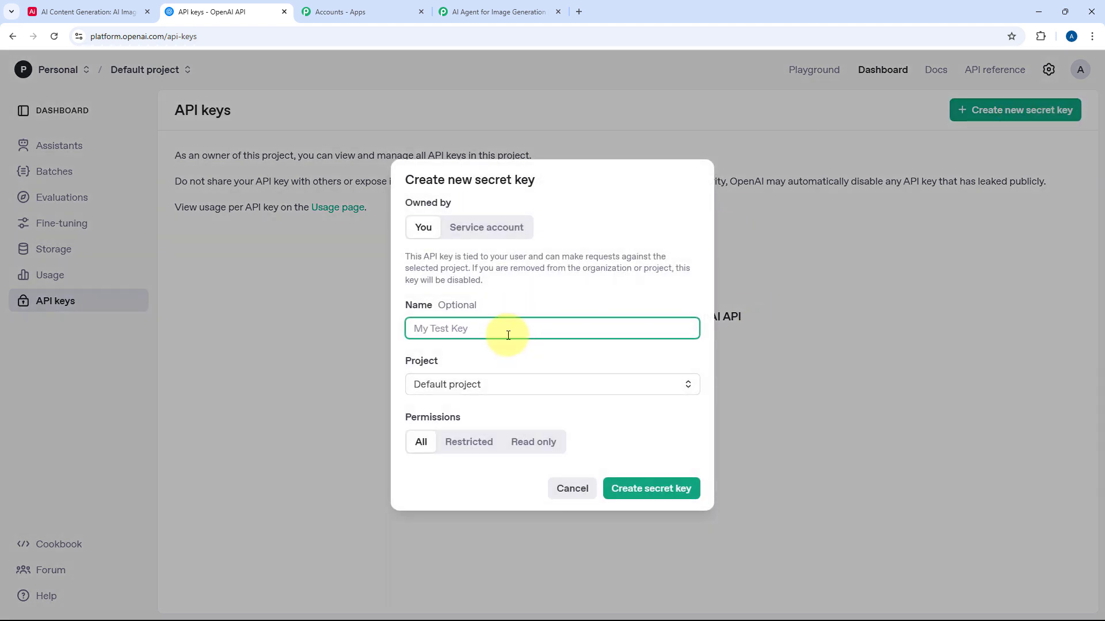
pyautogui.press('super+v')
pyautogui.scroll(-2, 502, 461)
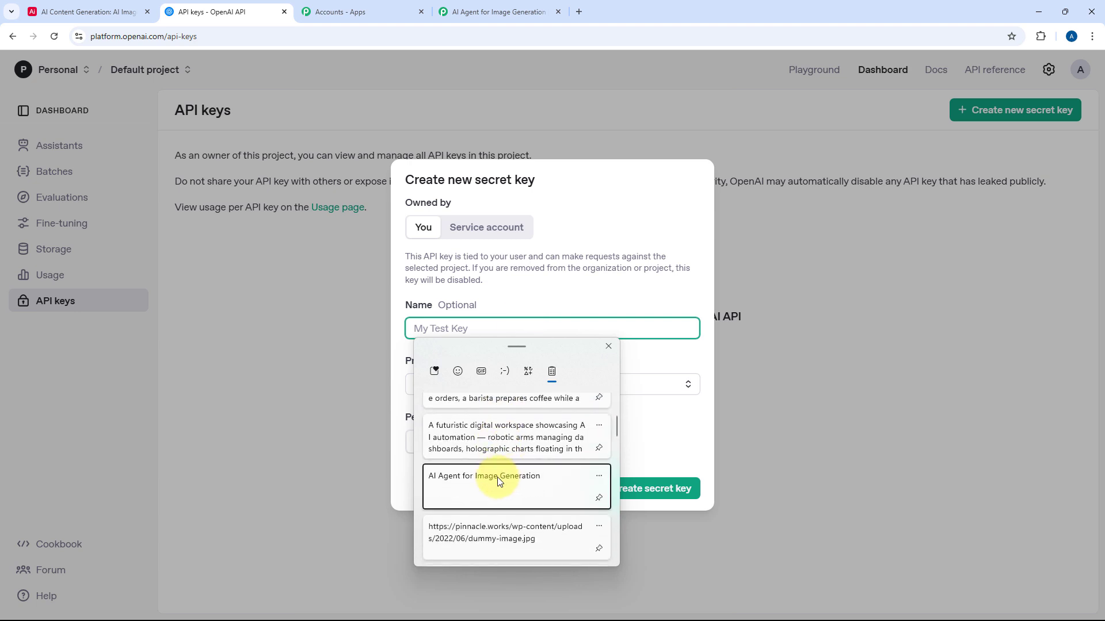
pyautogui.click(500, 482)
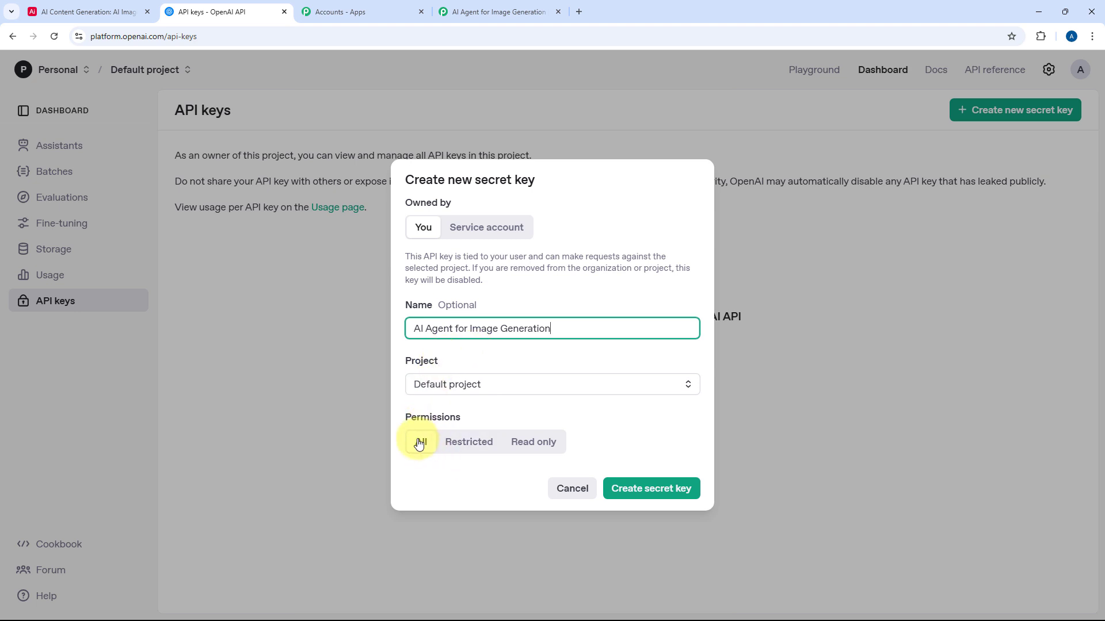
pyautogui.click(649, 481)
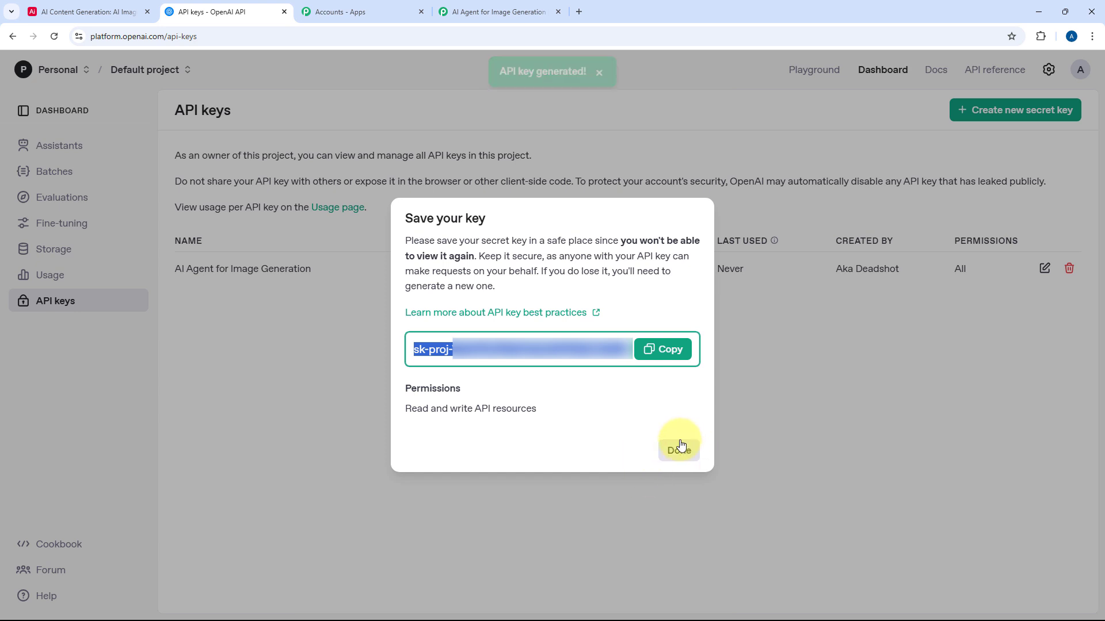
pyautogui.click(662, 349)
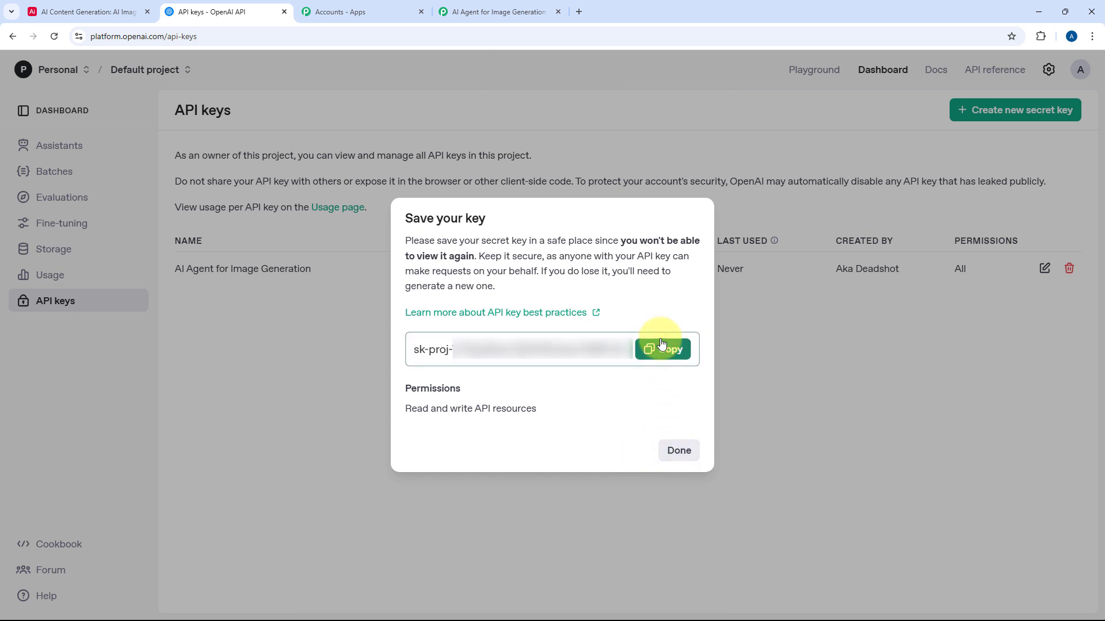
# Step: Return to the Pabbly Connect workflow, paste the OpenAI API key as the new connection's token, and save the connection
pyautogui.click(472, 12)
pyautogui.rightClick(589, 384)
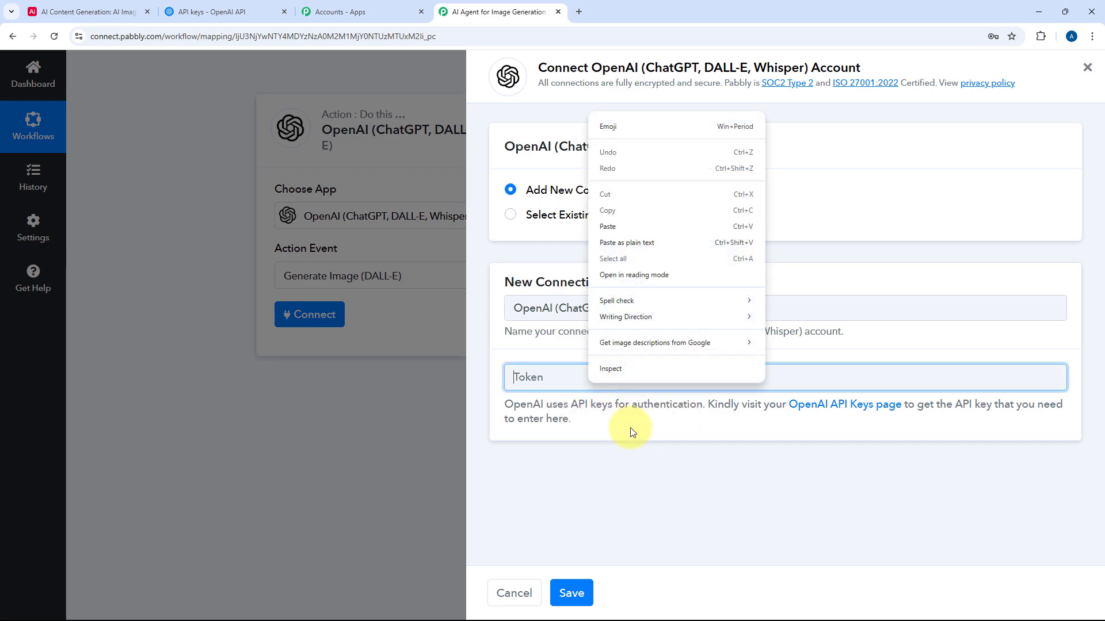
pyautogui.click(609, 228)
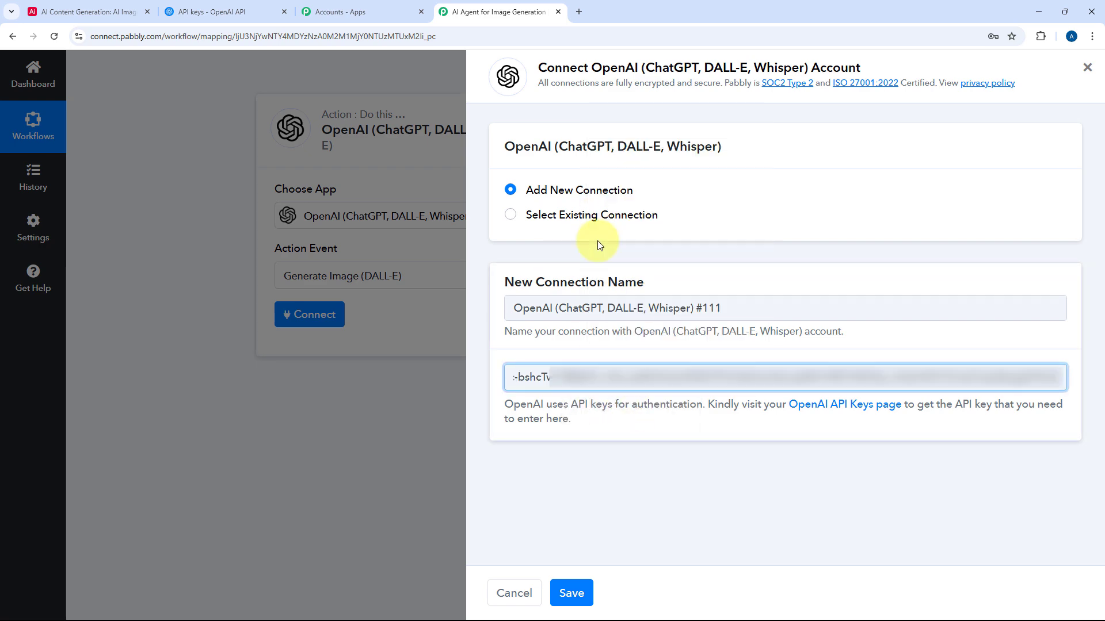
pyautogui.click(573, 593)
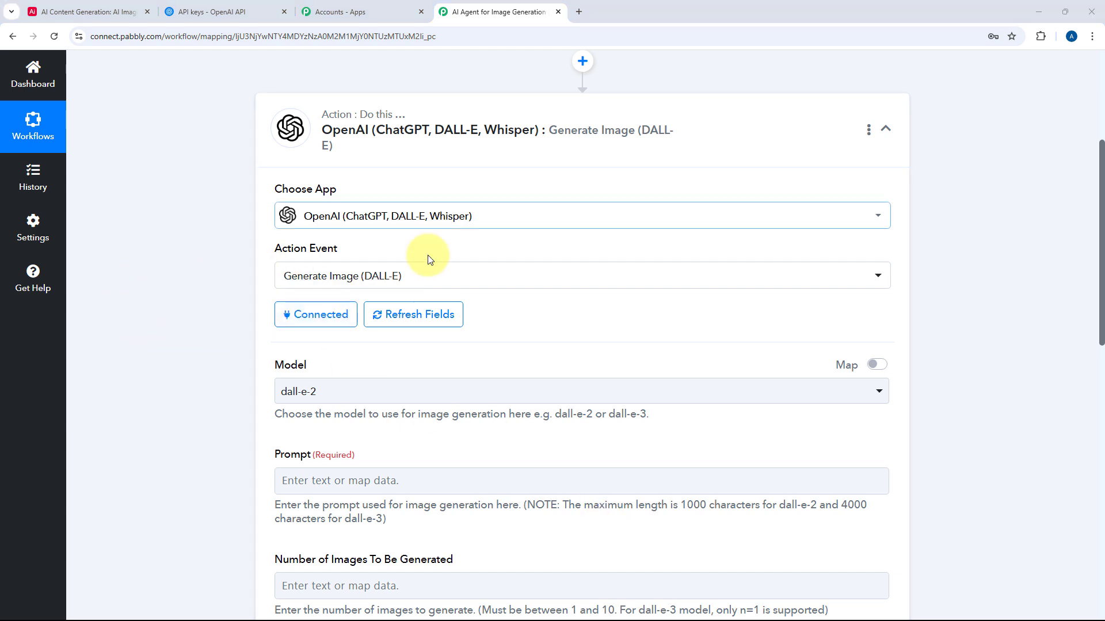
# Step: Set the image generation model to dall-e-3
pyautogui.scroll(-1, 521, 276)
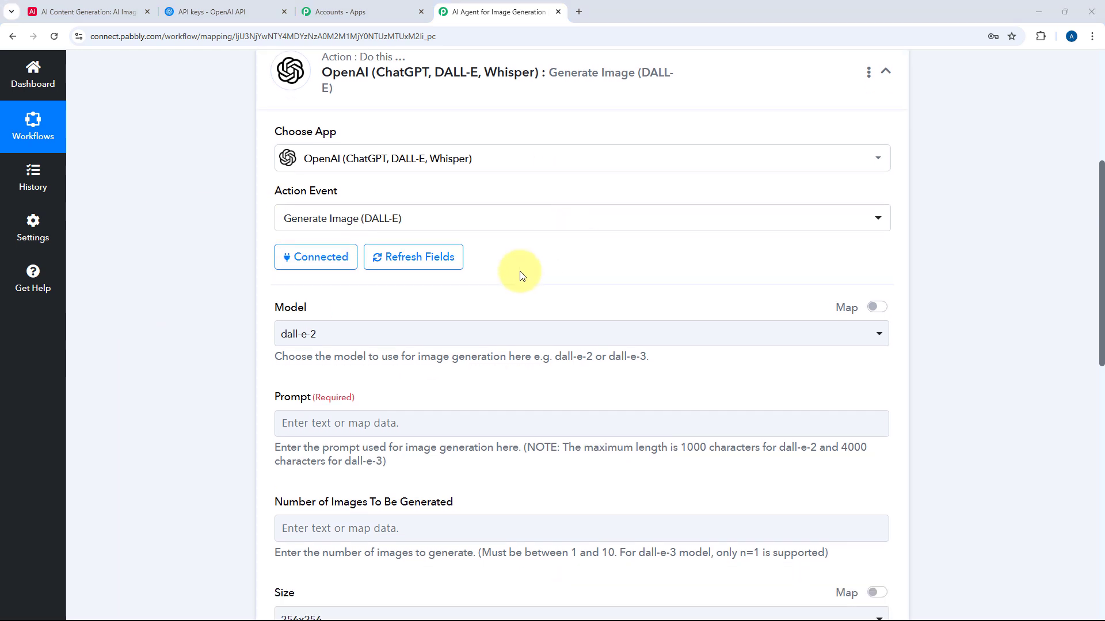
pyautogui.scroll(-1, 521, 275)
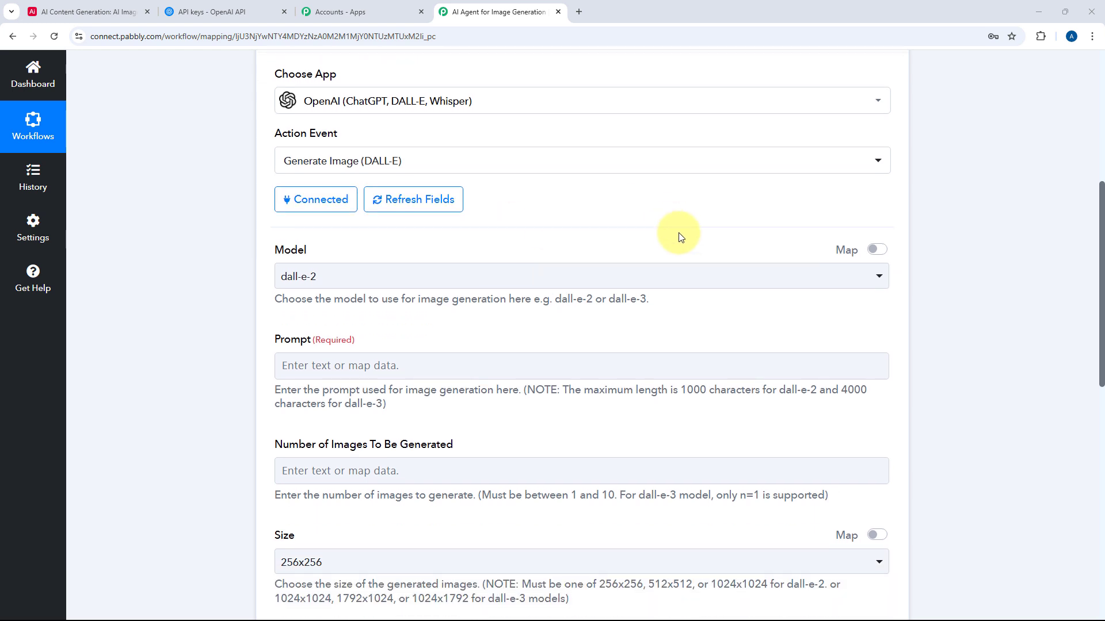
pyautogui.click(370, 279)
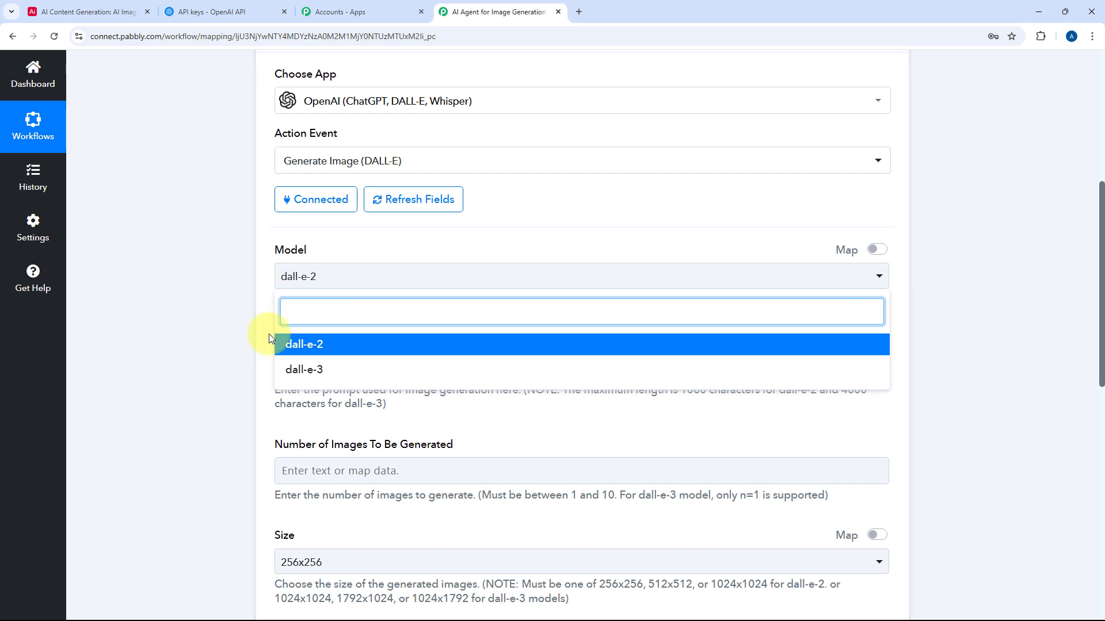
pyautogui.scroll(-1, 237, 299)
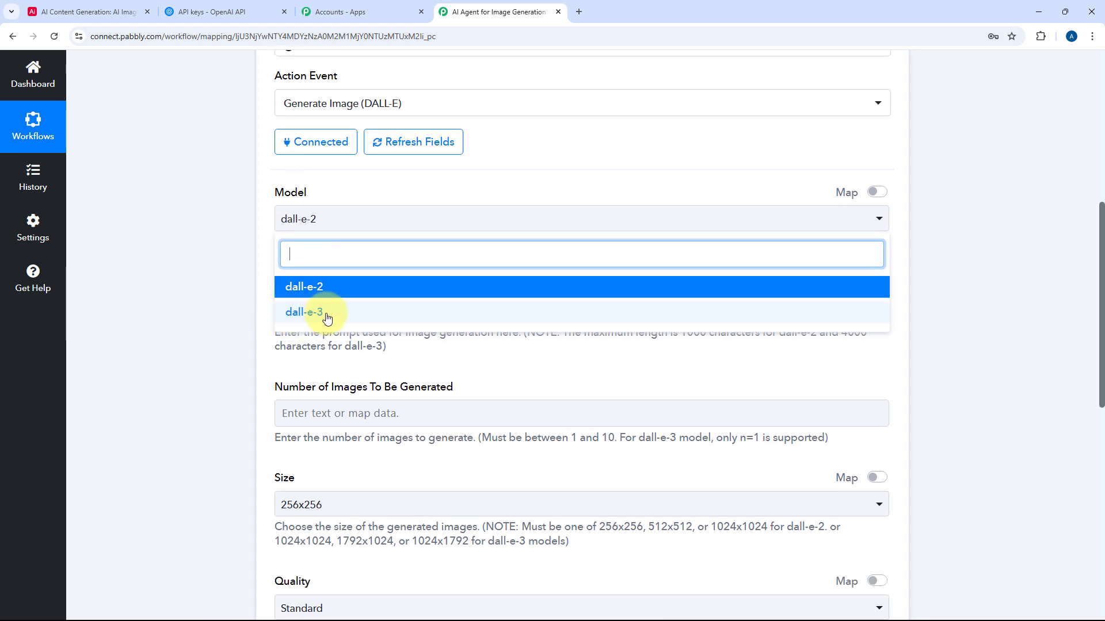
pyautogui.click(327, 315)
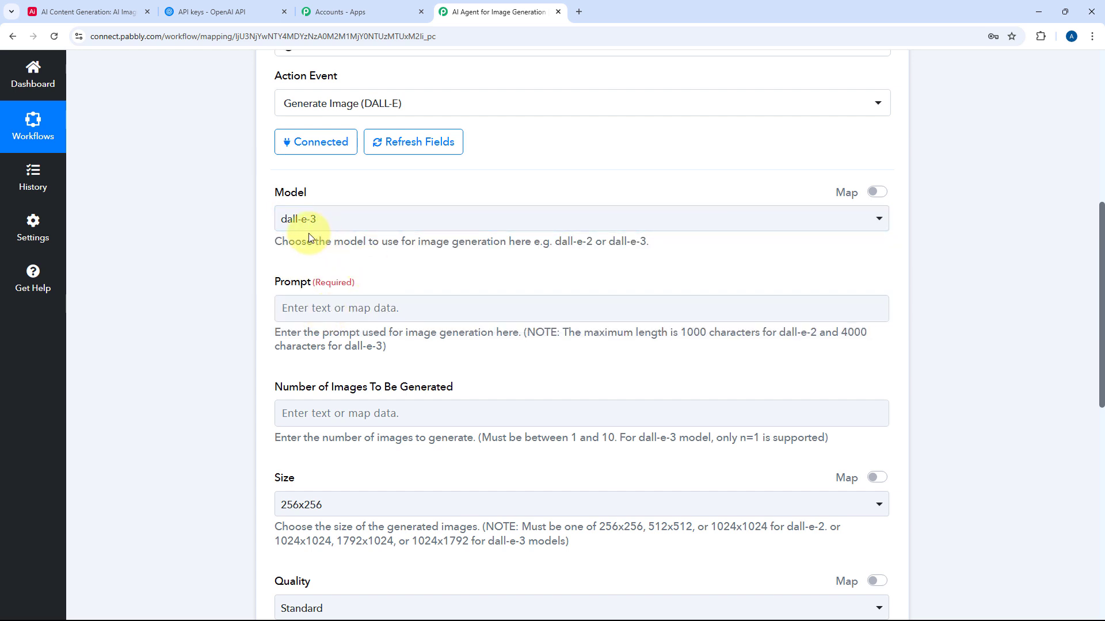
# Step: Review the AI Images record in Airtable and the response fields captured by the workflow's Airtable trigger
pyautogui.scroll(-2, 342, 248)
pyautogui.click(310, 193)
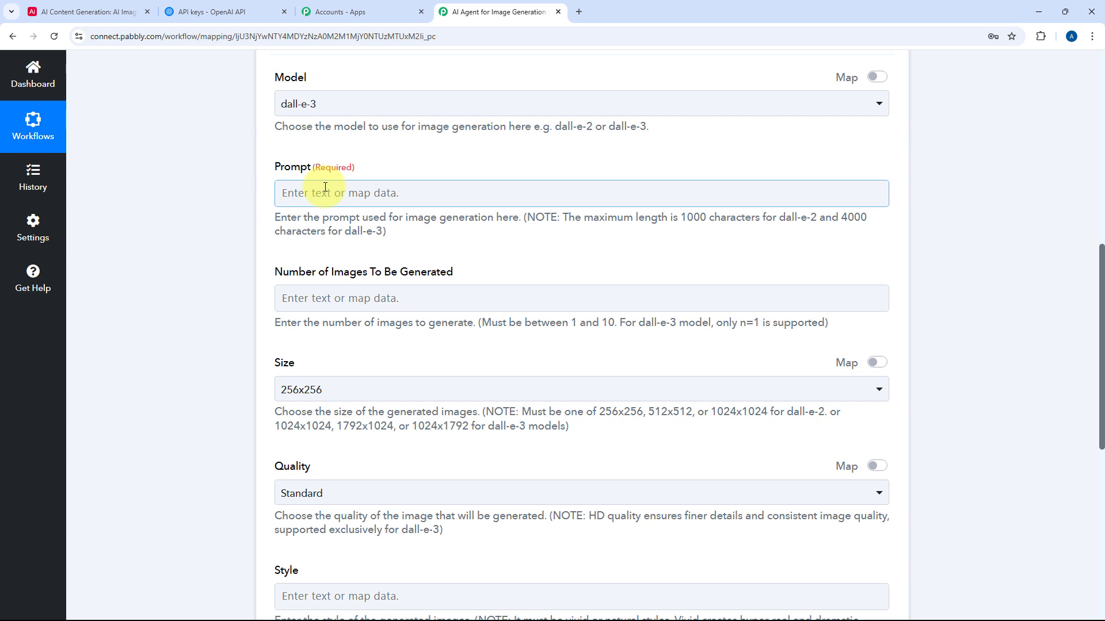
pyautogui.click(95, 11)
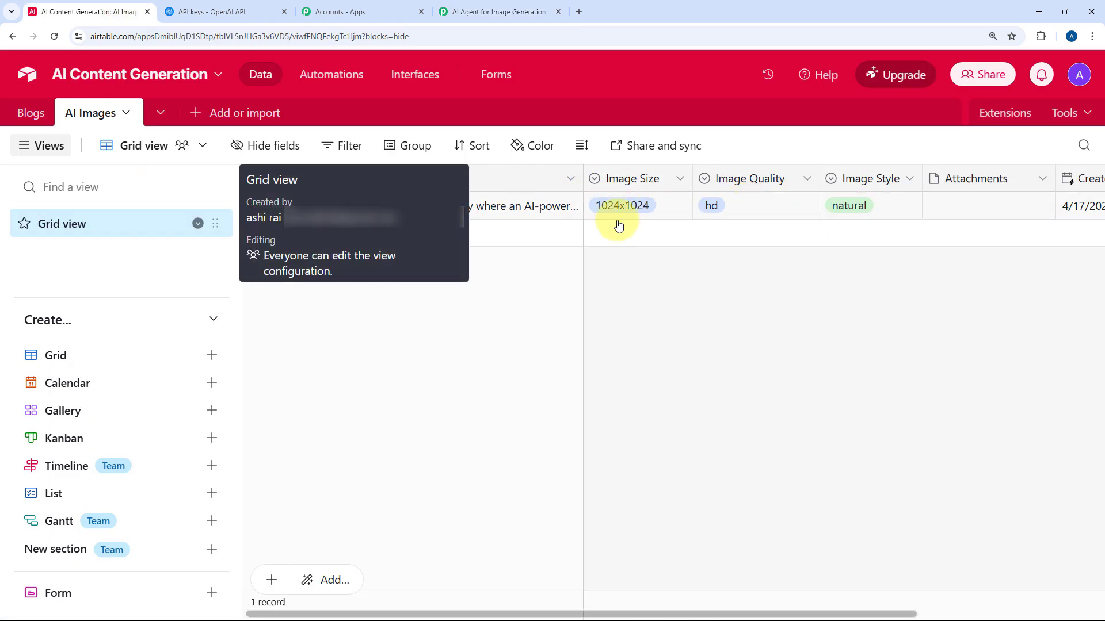
pyautogui.click(498, 12)
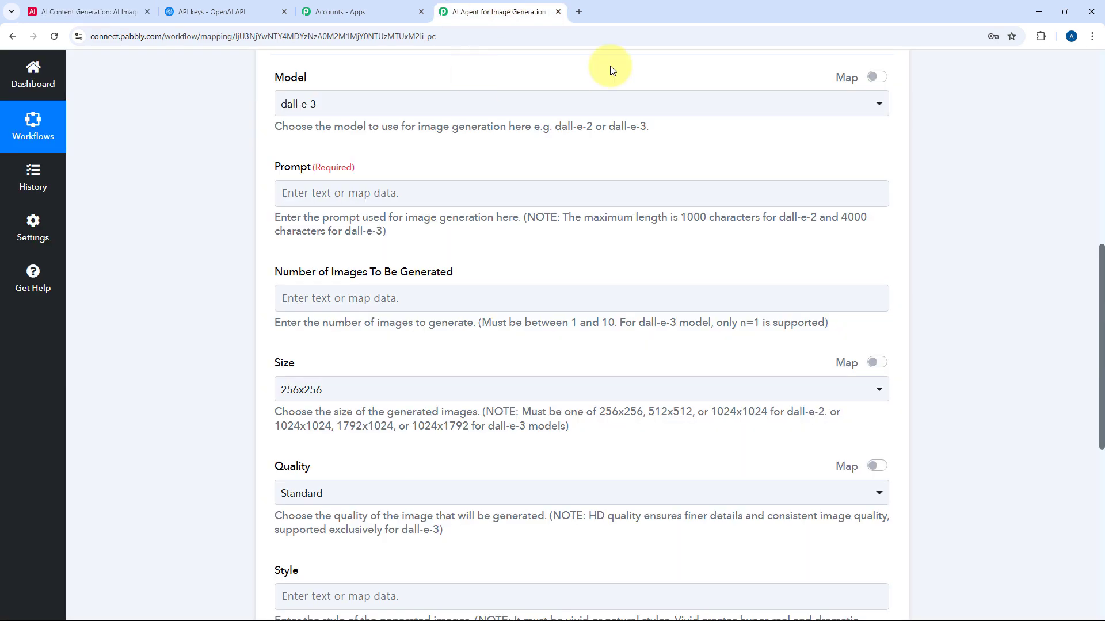
pyautogui.scroll(8, 419, 161)
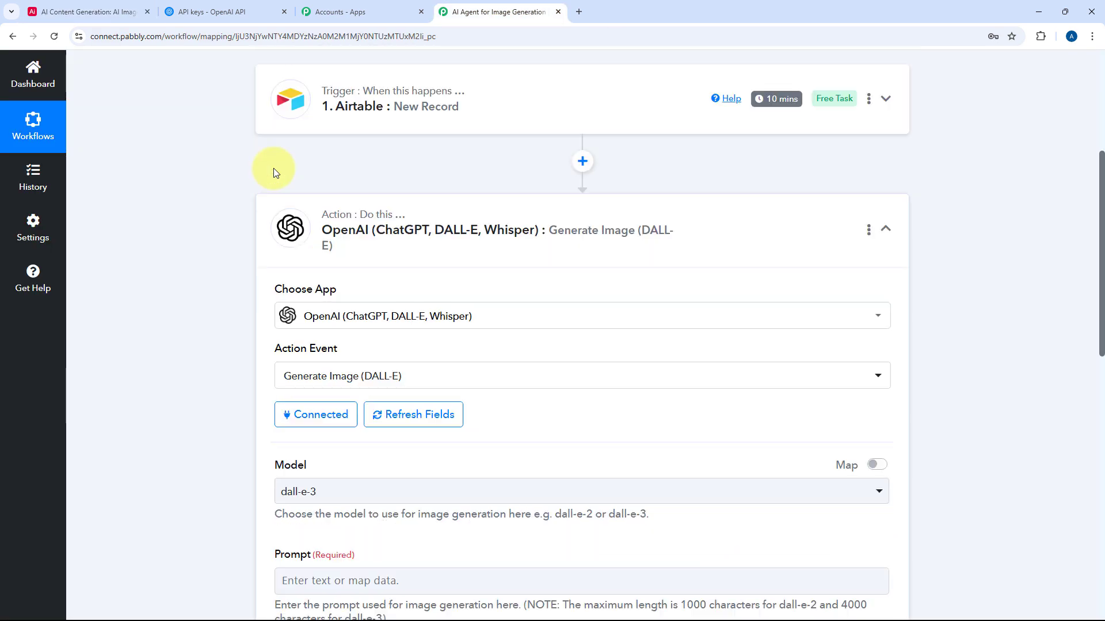
pyautogui.click(467, 183)
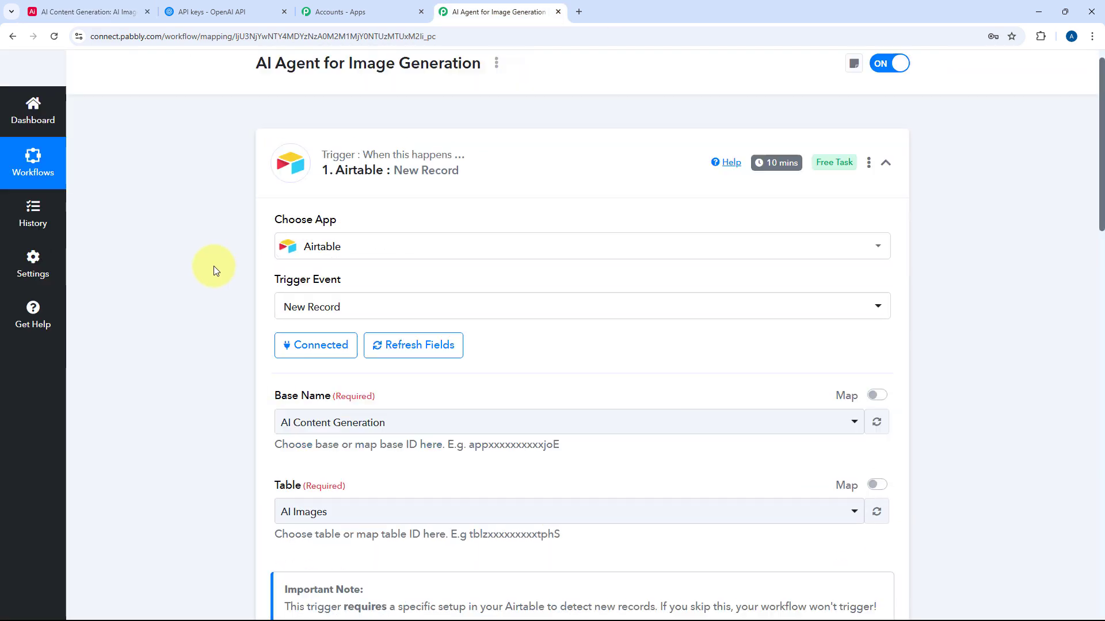
pyautogui.scroll(-12, 223, 262)
pyautogui.scroll(-3, 579, 271)
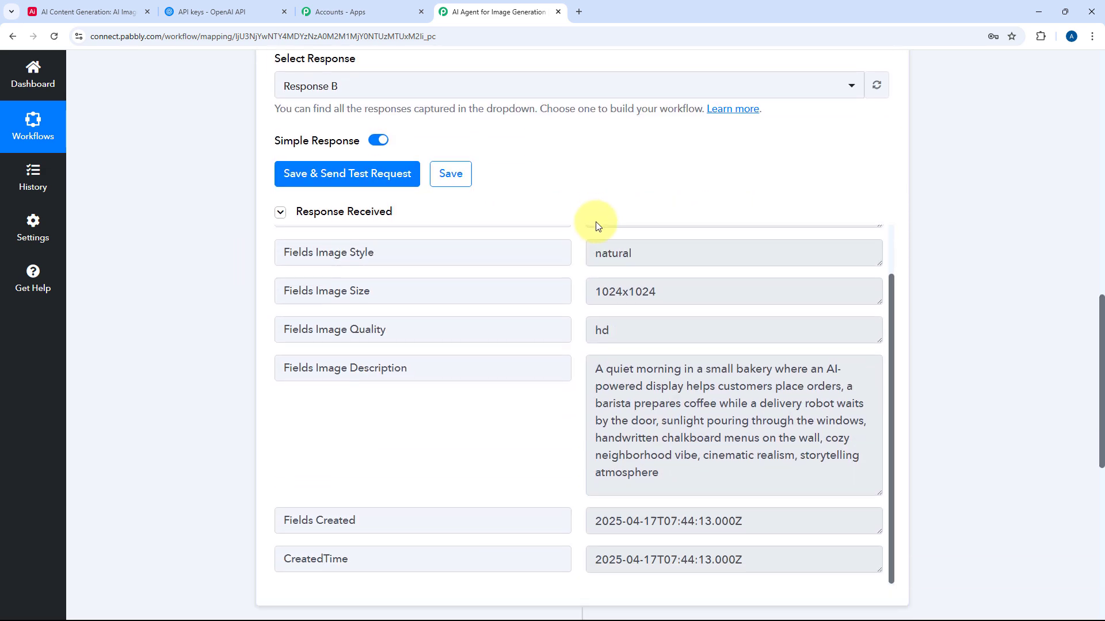
pyautogui.scroll(-9, 571, 260)
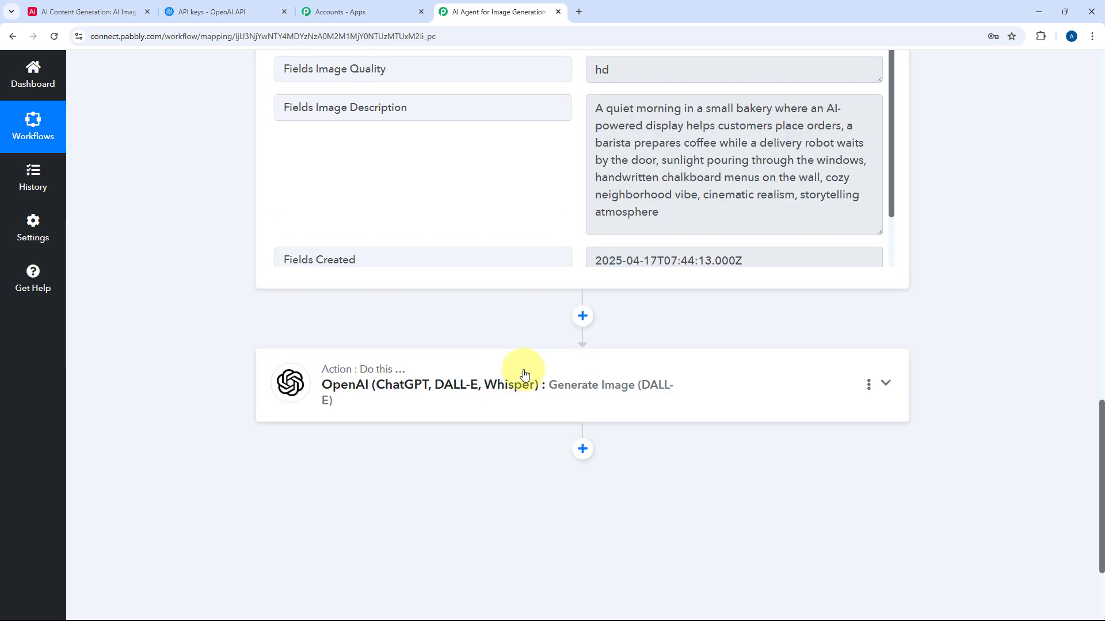
pyautogui.click(521, 374)
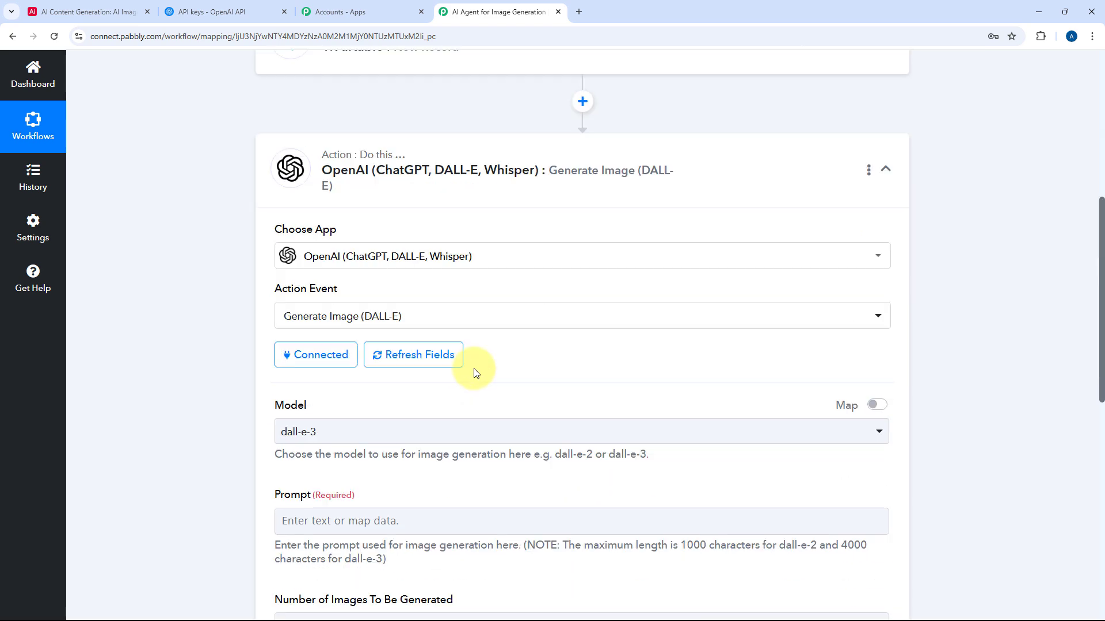
# Step: Map the Prompt to the Fields Image Description value from the Airtable New Record step
pyautogui.scroll(-6, 309, 246)
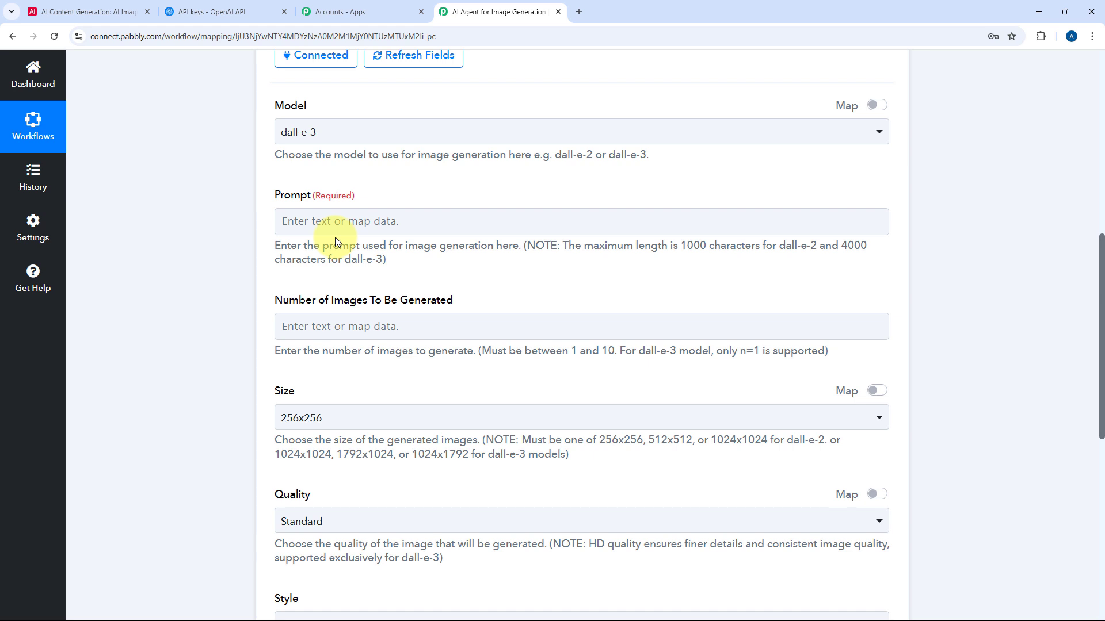
pyautogui.click(347, 226)
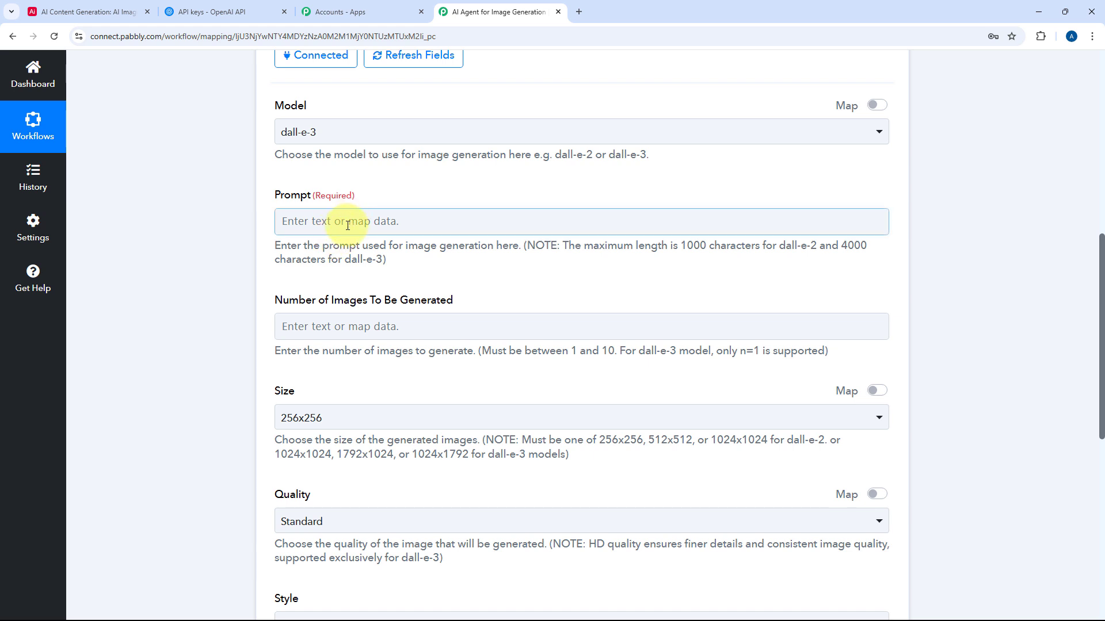
pyautogui.click(345, 229)
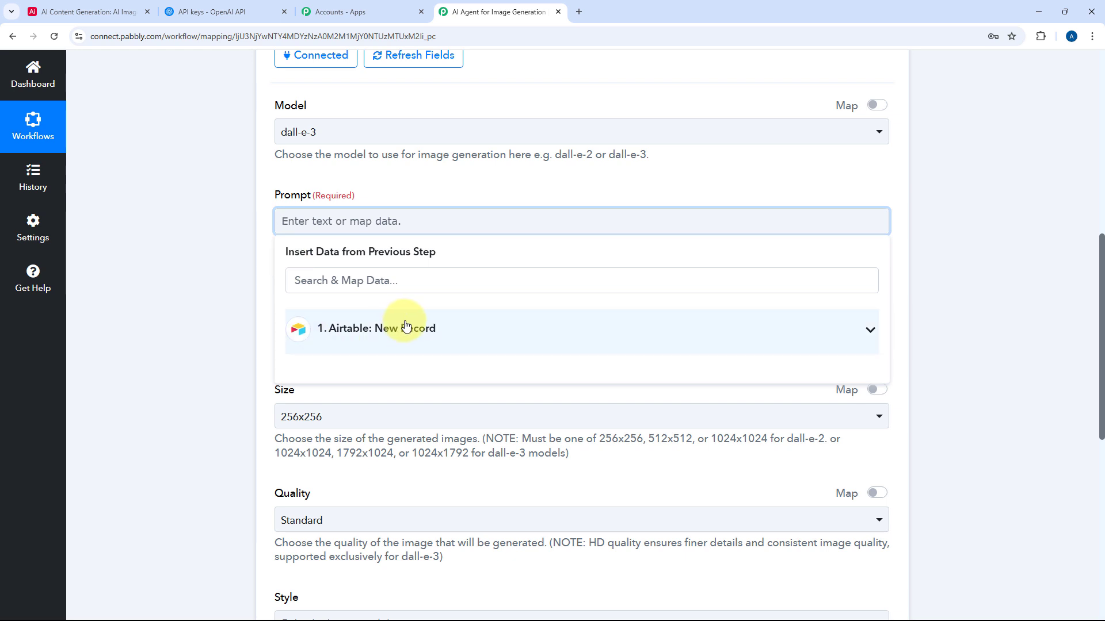
pyautogui.click(405, 326)
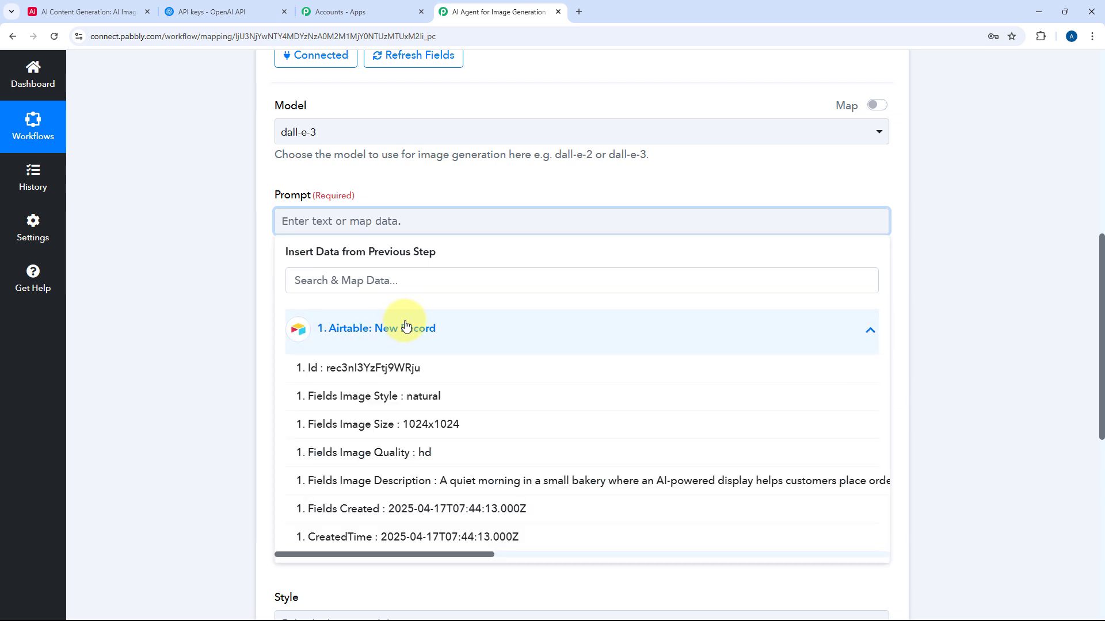
pyautogui.click(399, 484)
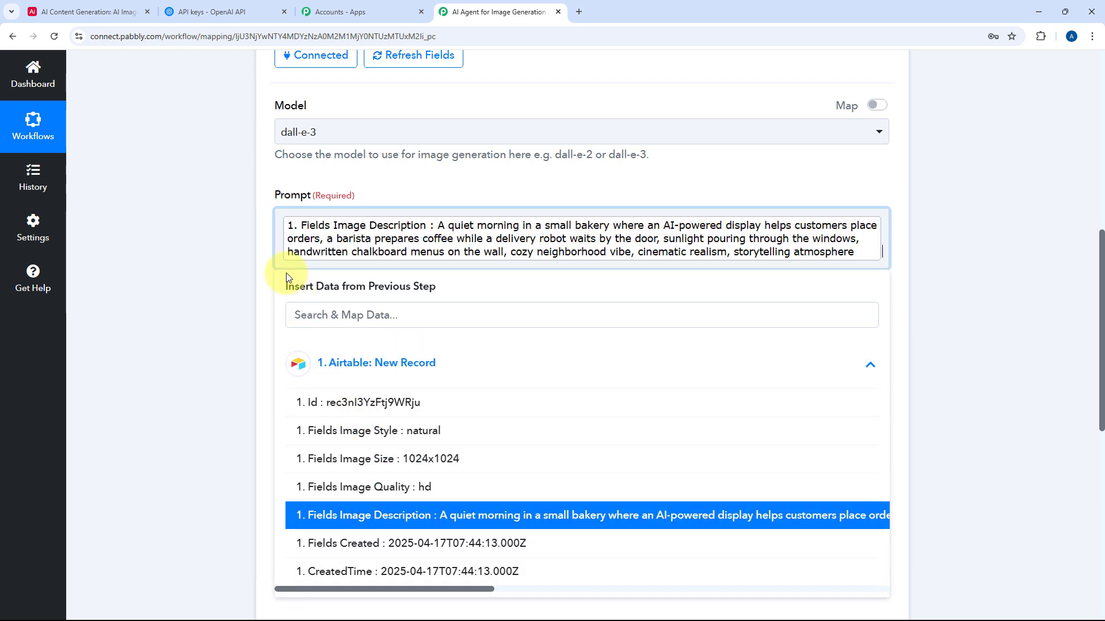
pyautogui.click(267, 235)
# Step: Set the number of images to be generated to 1
pyautogui.scroll(-2, 258, 247)
pyautogui.scroll(-1, 258, 247)
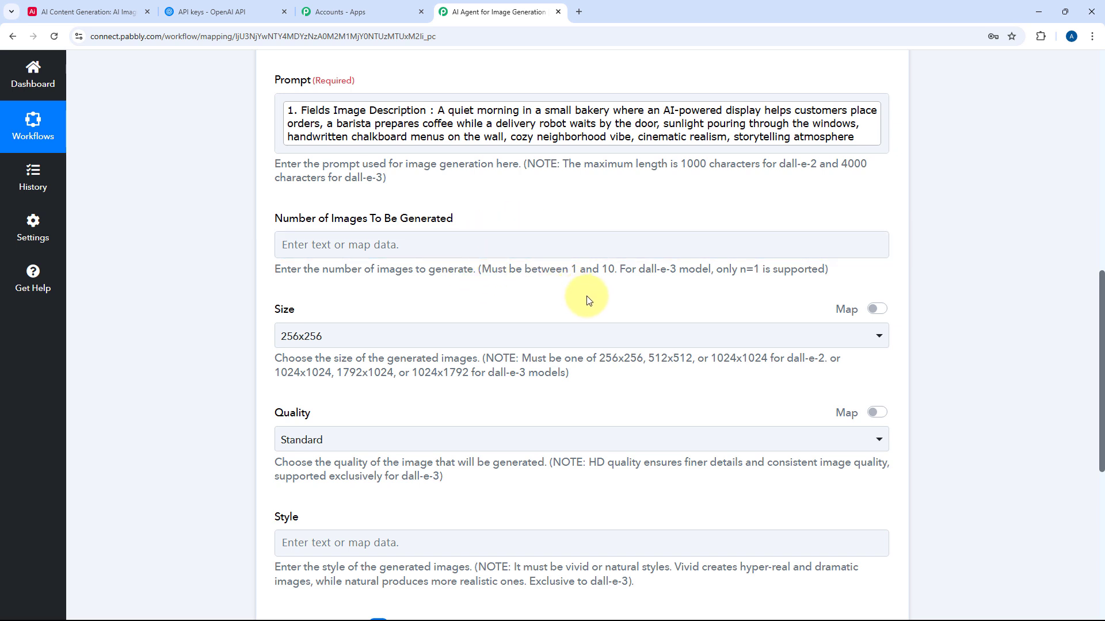
pyautogui.click(400, 245)
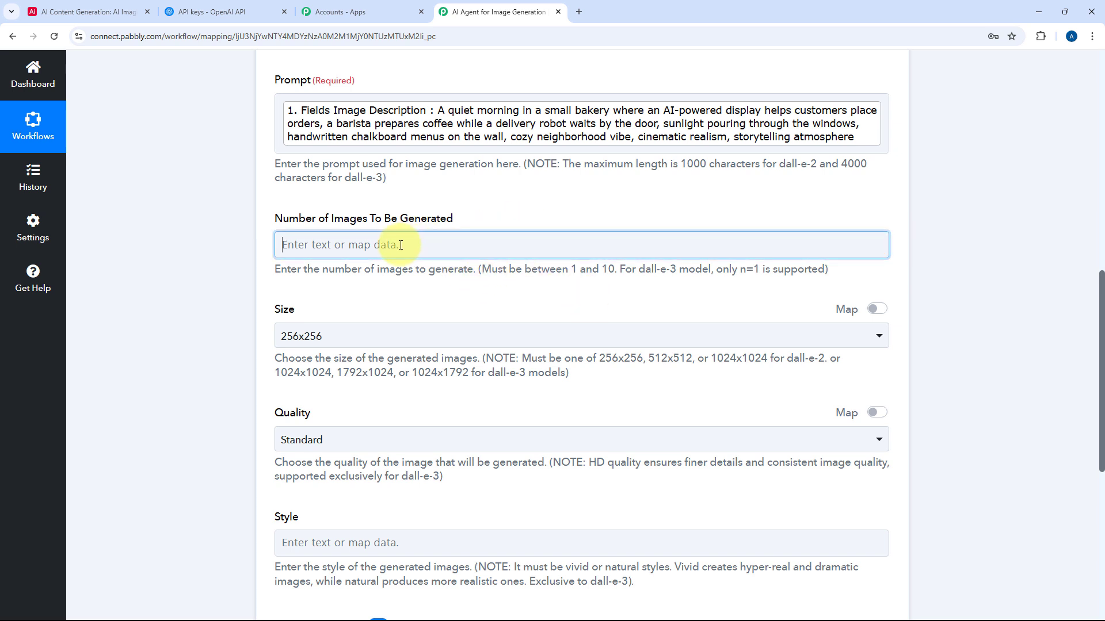
pyautogui.click(496, 198)
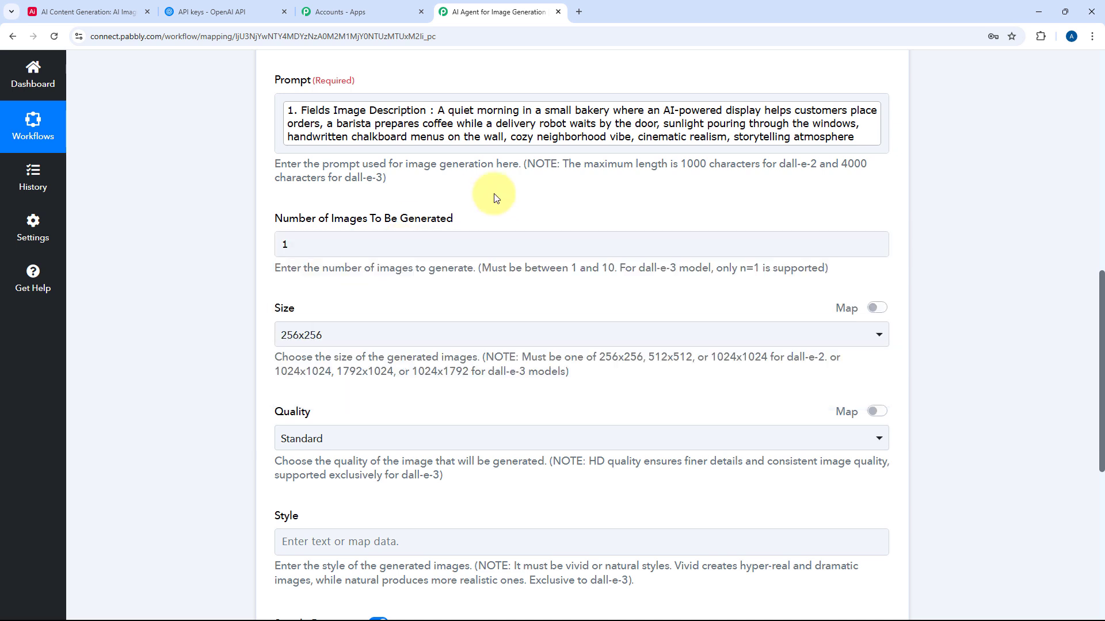
# Step: Examine the image sizes supported for dall-e-3 and check the Image Size of the record in Airtable
pyautogui.scroll(-1, 262, 261)
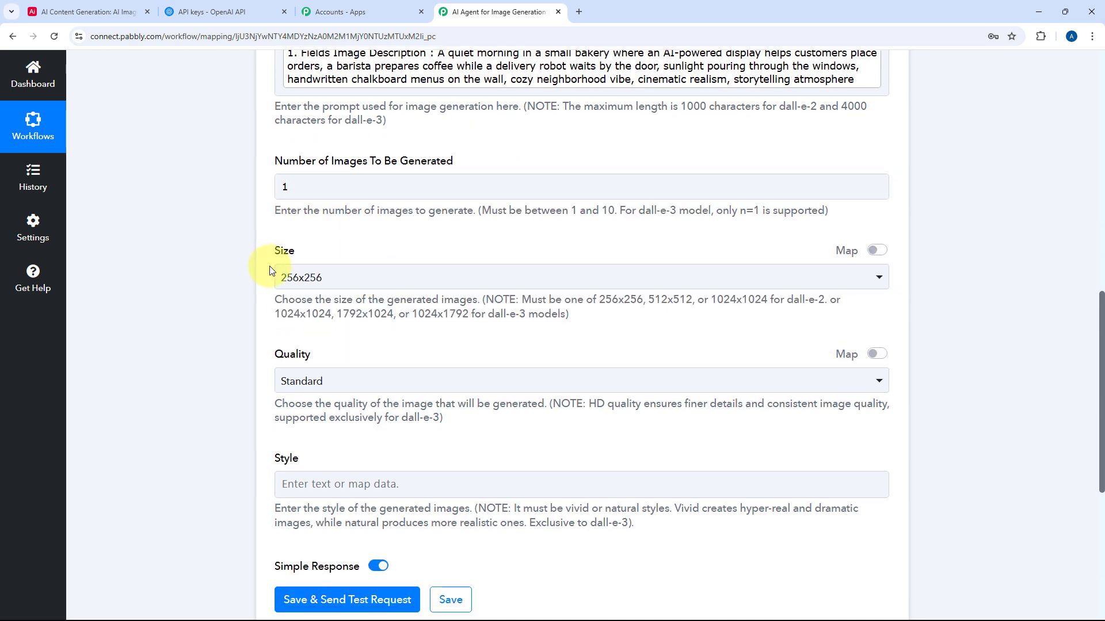
pyautogui.click(458, 283)
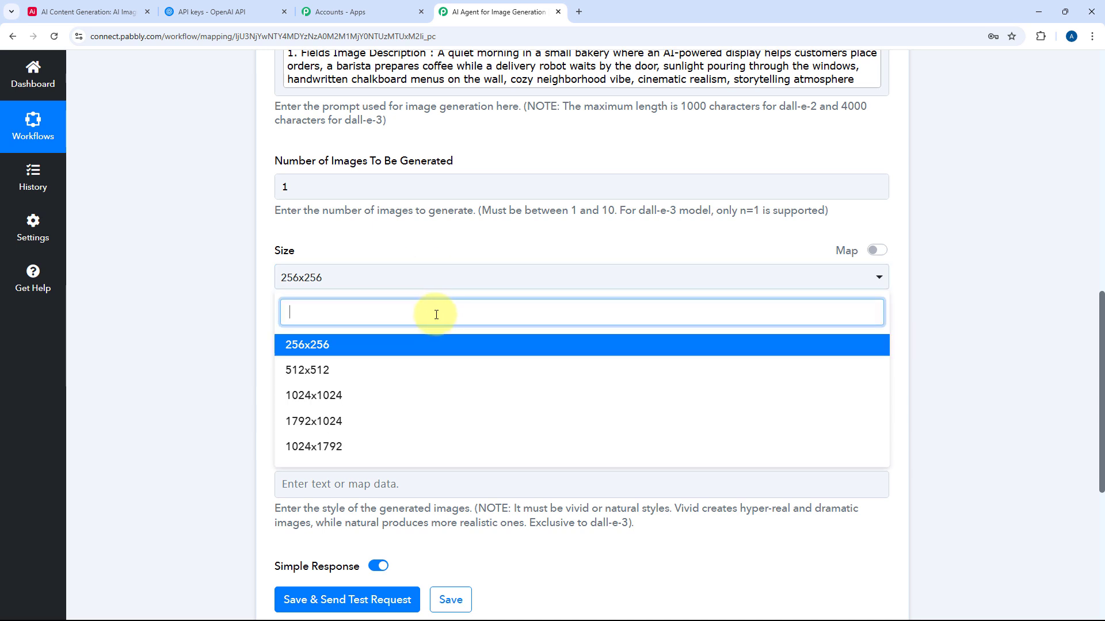
pyautogui.click(258, 382)
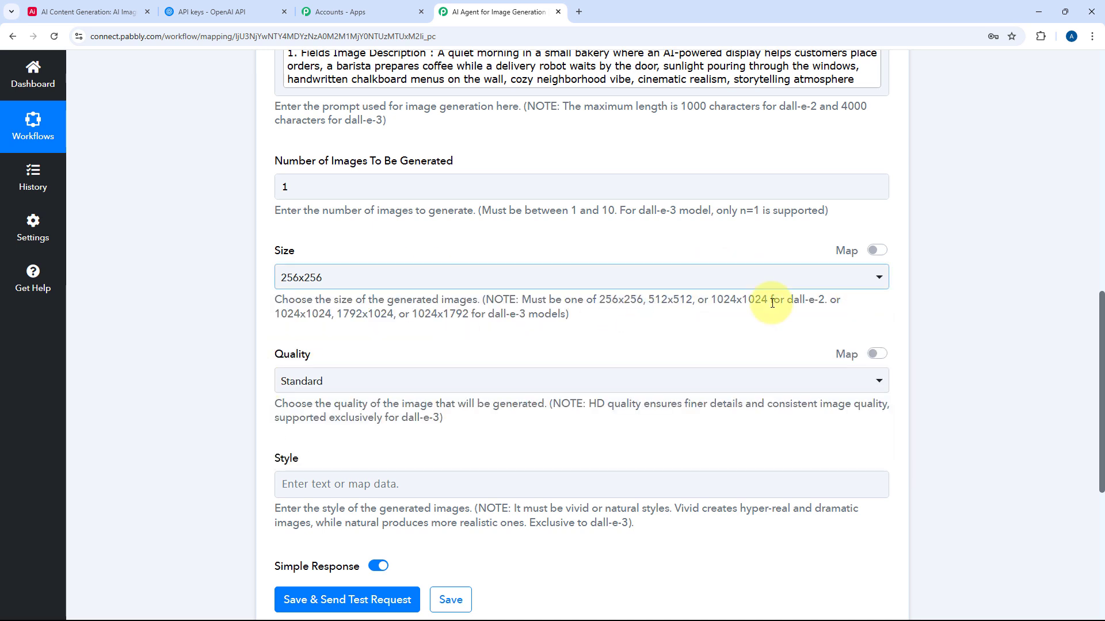
pyautogui.moveTo(257, 316); pyautogui.dragTo(452, 313)
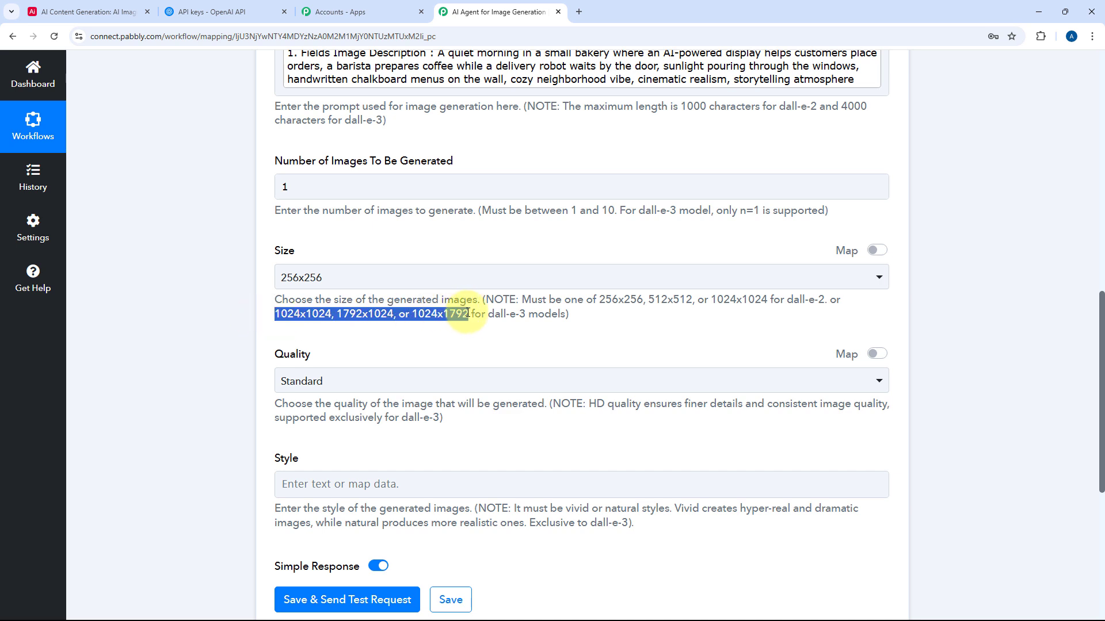
pyautogui.click(467, 314)
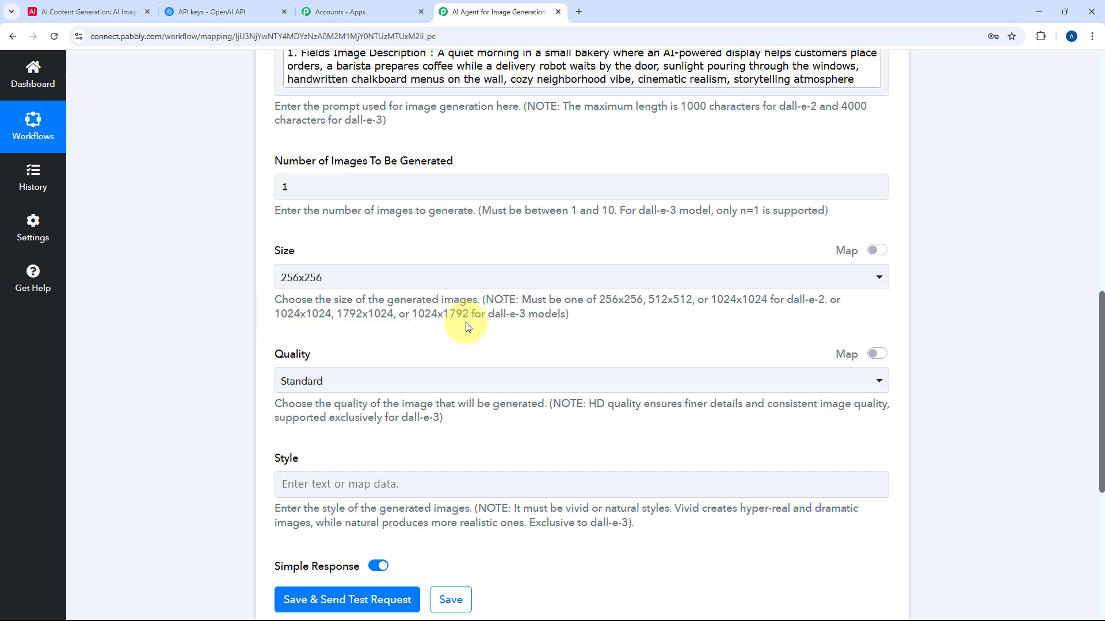
pyautogui.click(105, 6)
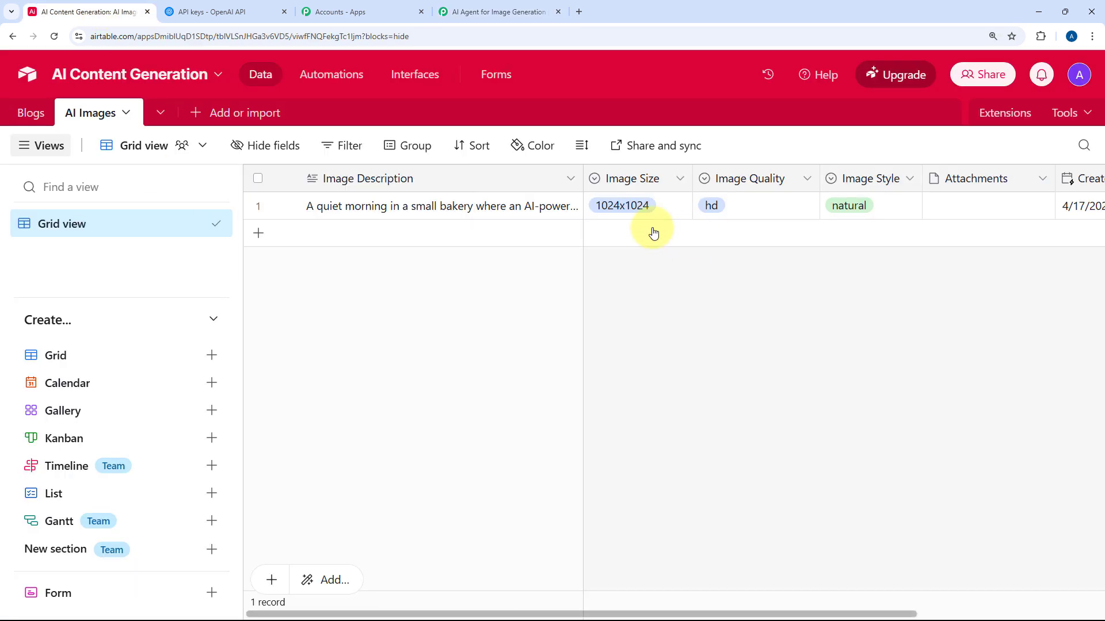
pyautogui.click(483, 11)
# Step: Enable mapping for Size and replace the default with Fields Image Size from the Airtable New Record step
pyautogui.click(877, 251)
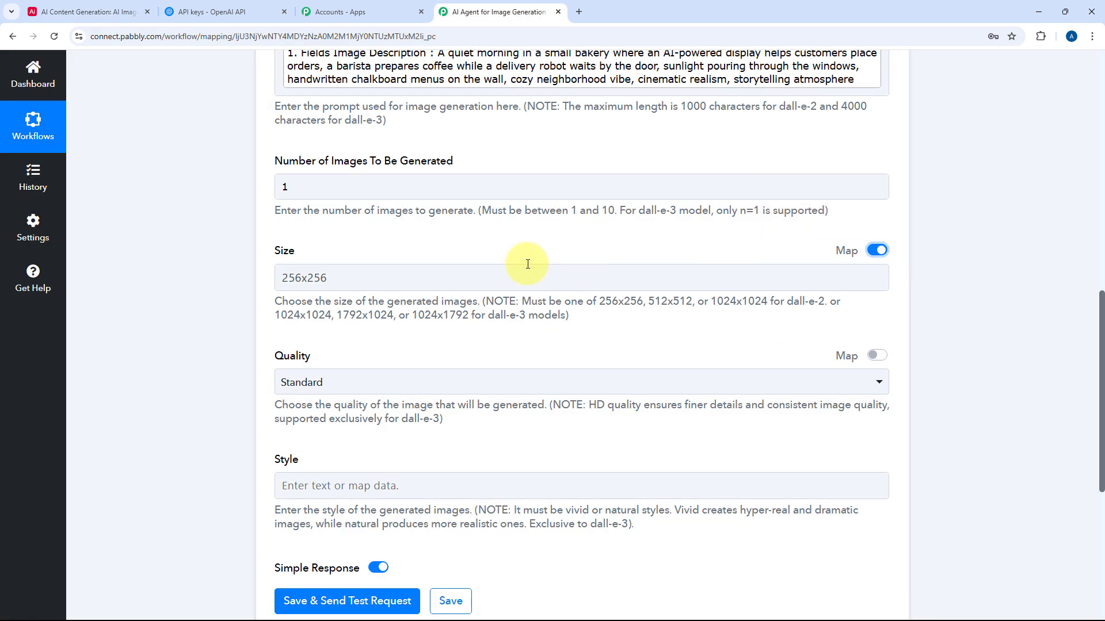
pyautogui.click(333, 274)
pyautogui.doubleClick(332, 274)
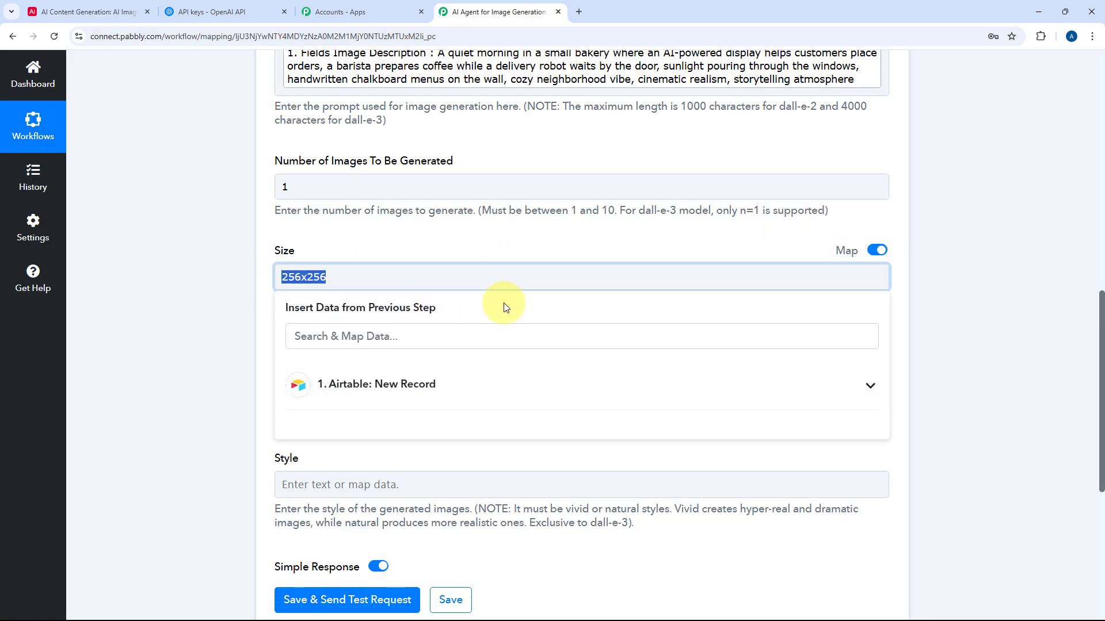
pyautogui.press('BackSpace')
pyautogui.click(395, 384)
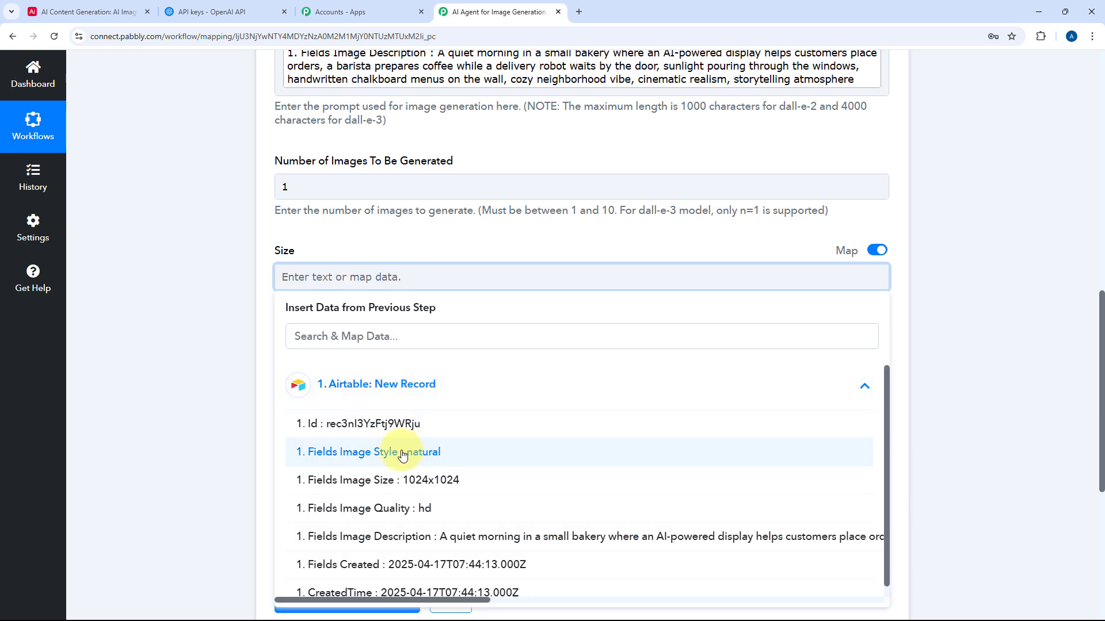
pyautogui.click(386, 486)
pyautogui.click(455, 240)
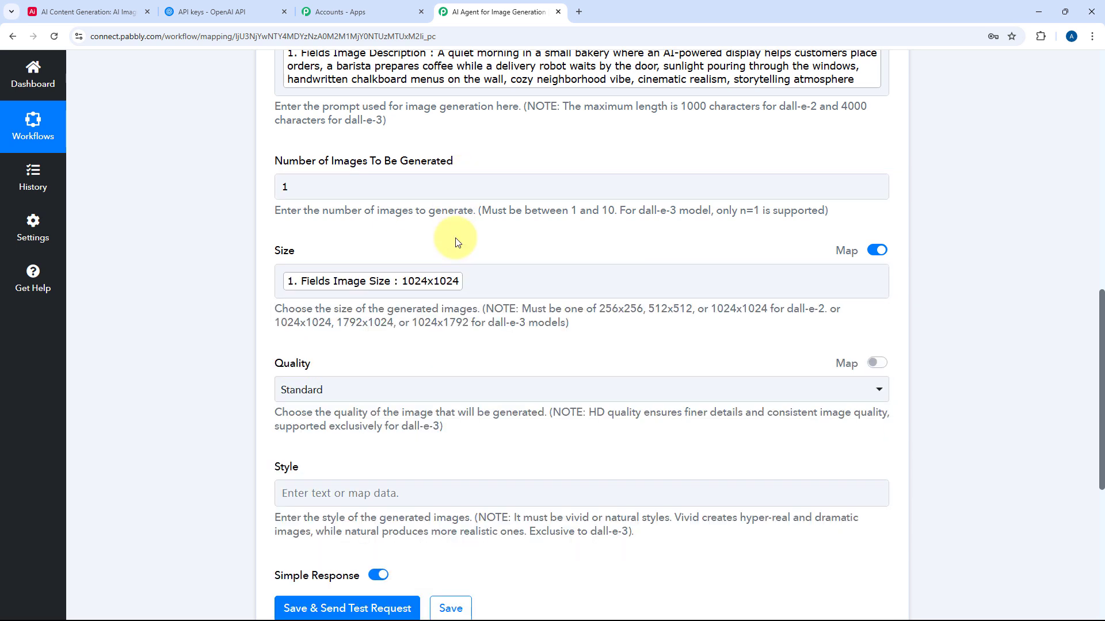
# Step: Check the record in Airtable, then enable mapping for Quality and replace the default with Fields Image Quality from the Airtable New Record step
pyautogui.click(129, 6)
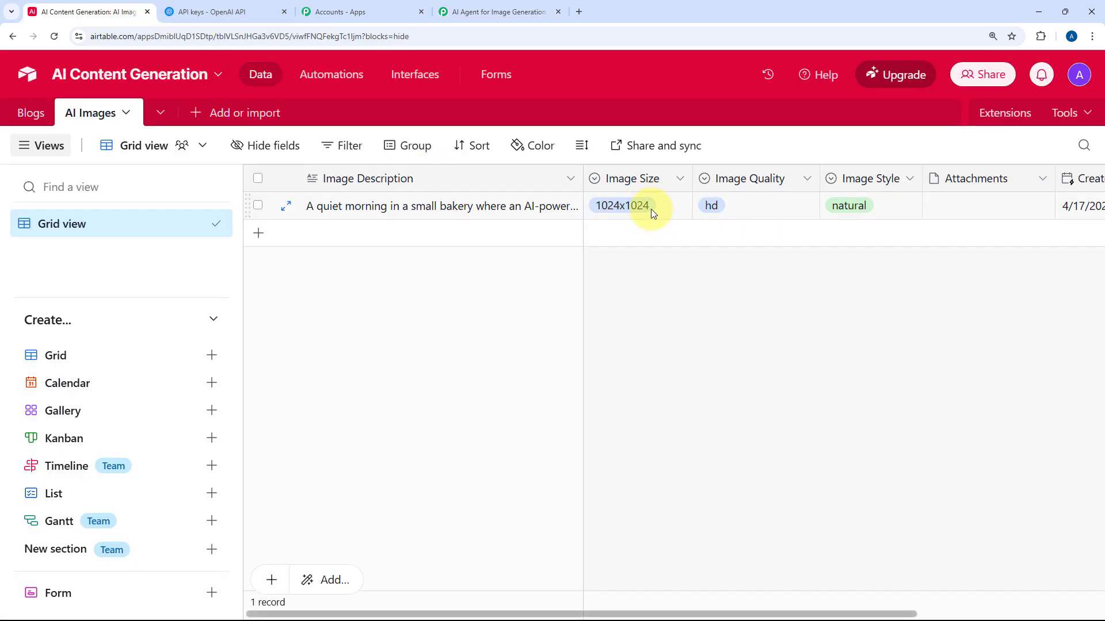
pyautogui.click(523, 10)
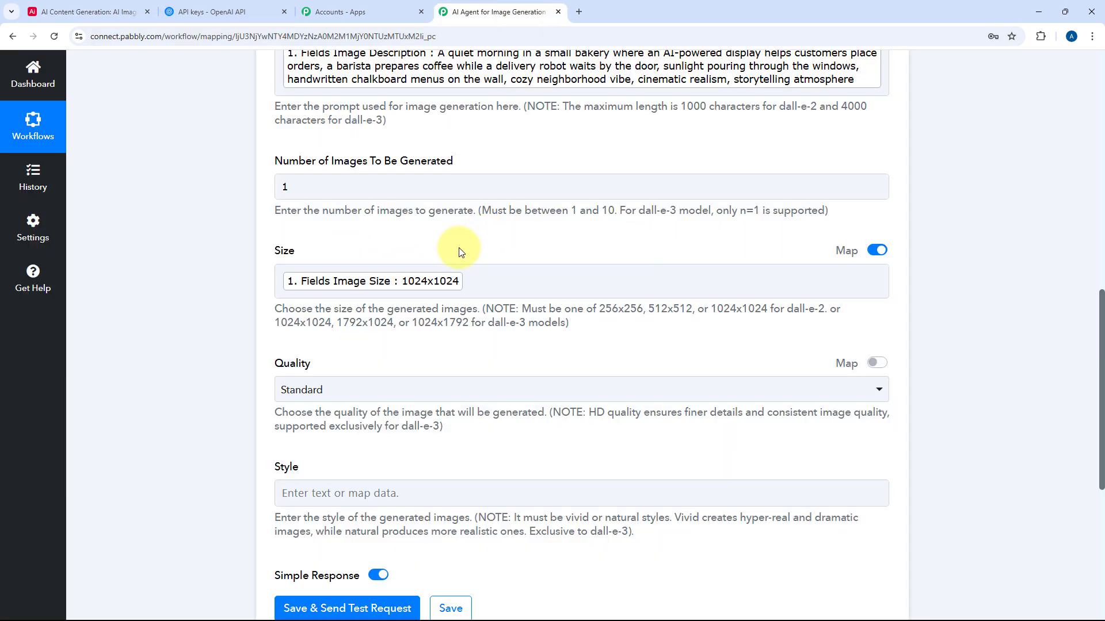
pyautogui.scroll(-3, 461, 251)
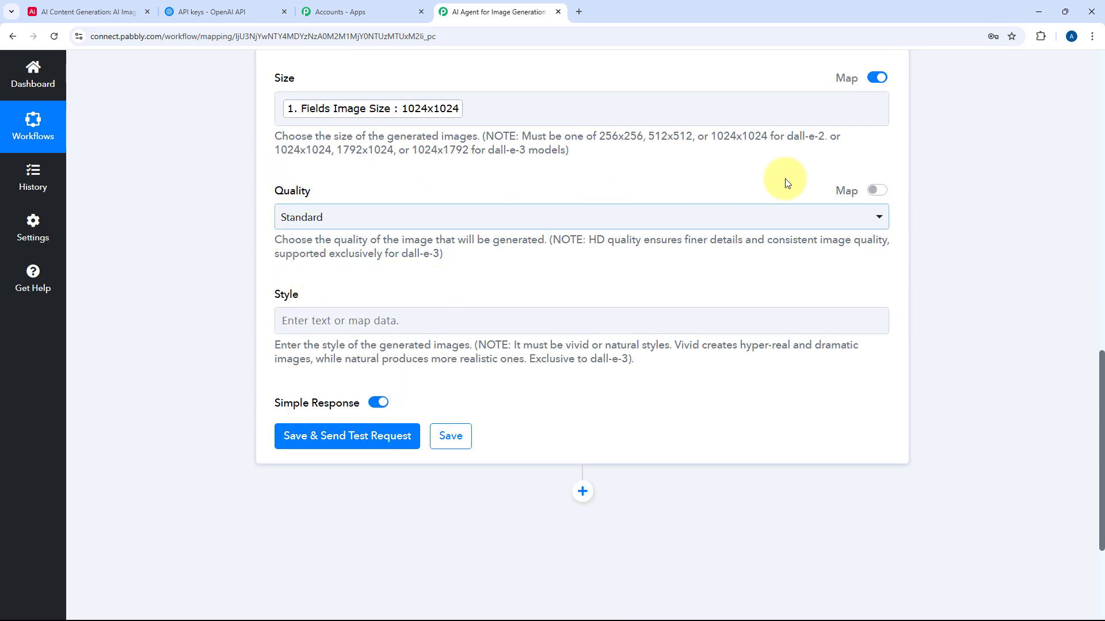
pyautogui.click(874, 190)
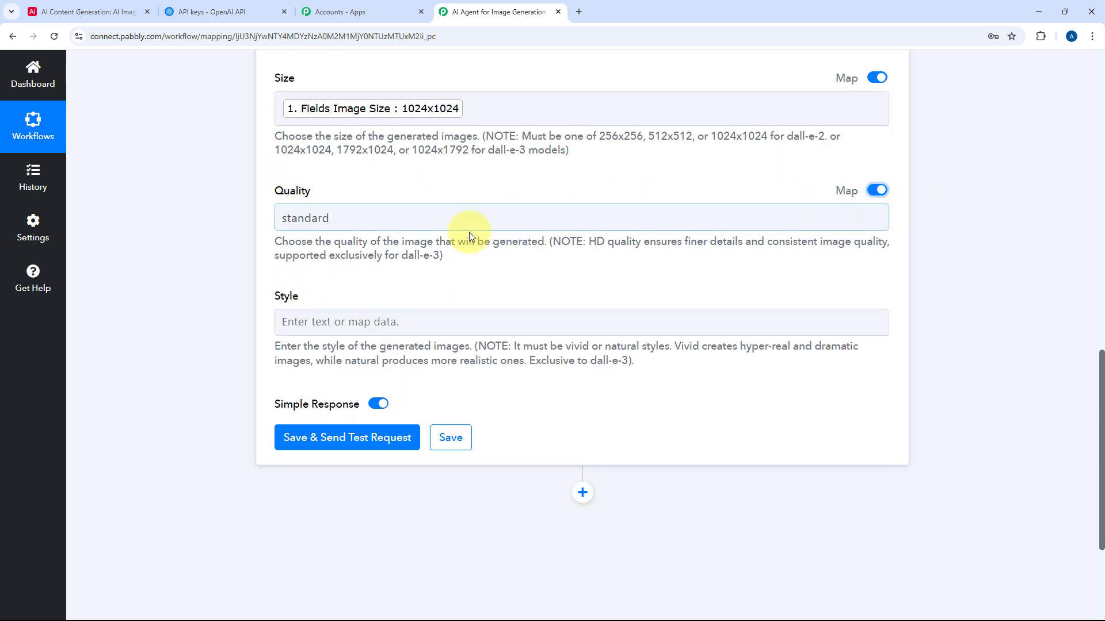
pyautogui.click(421, 218)
pyautogui.hotkey('ctrl', 'a')
pyautogui.press('BackSpace')
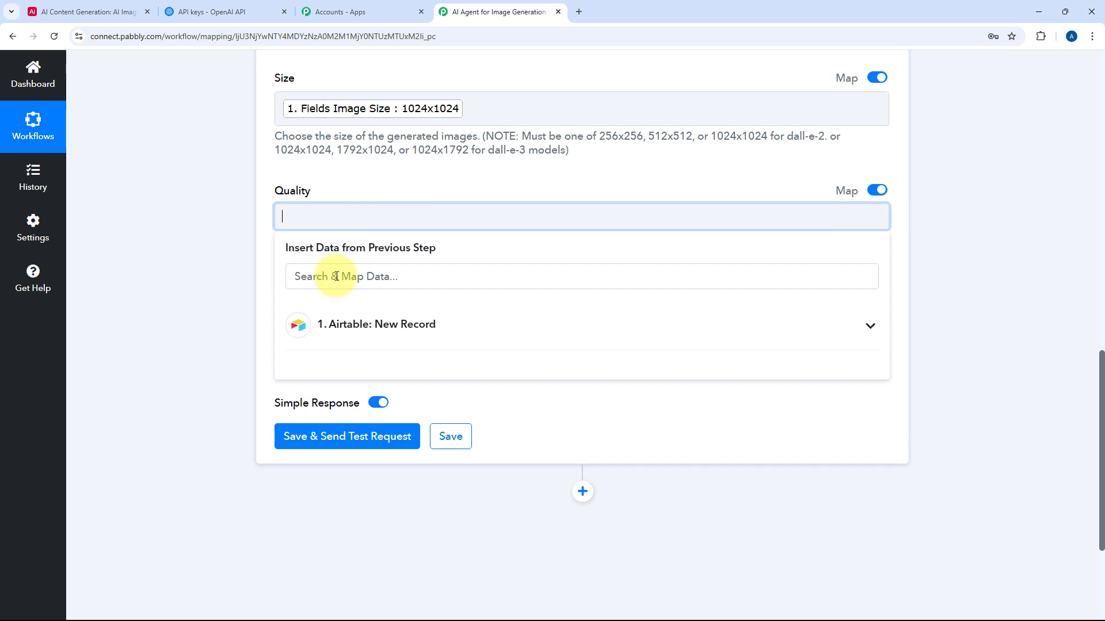
pyautogui.click(360, 324)
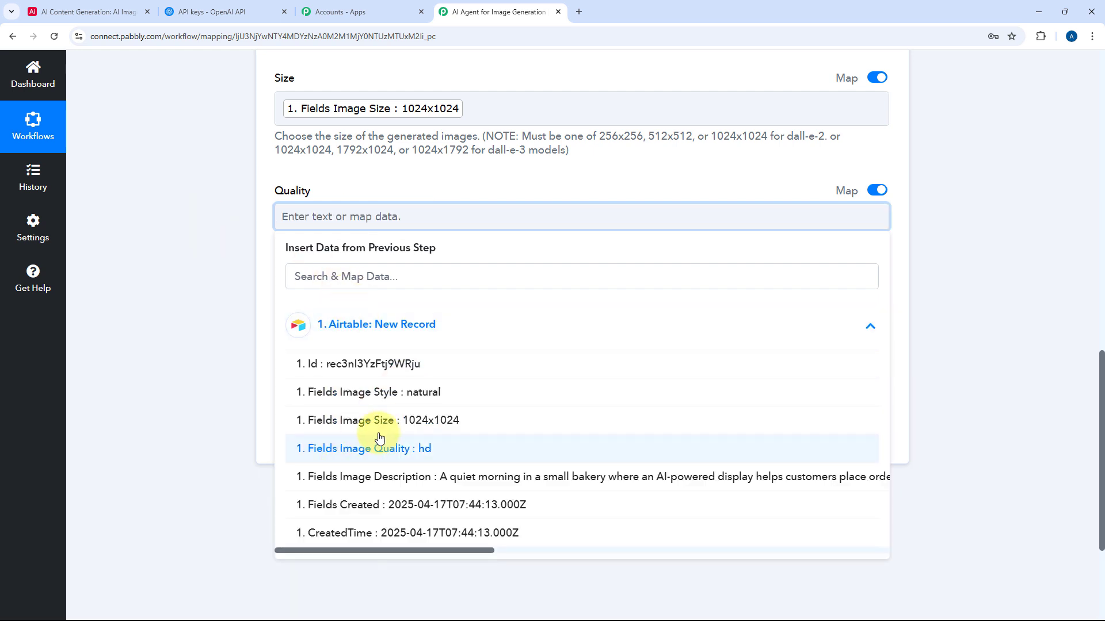
pyautogui.click(348, 459)
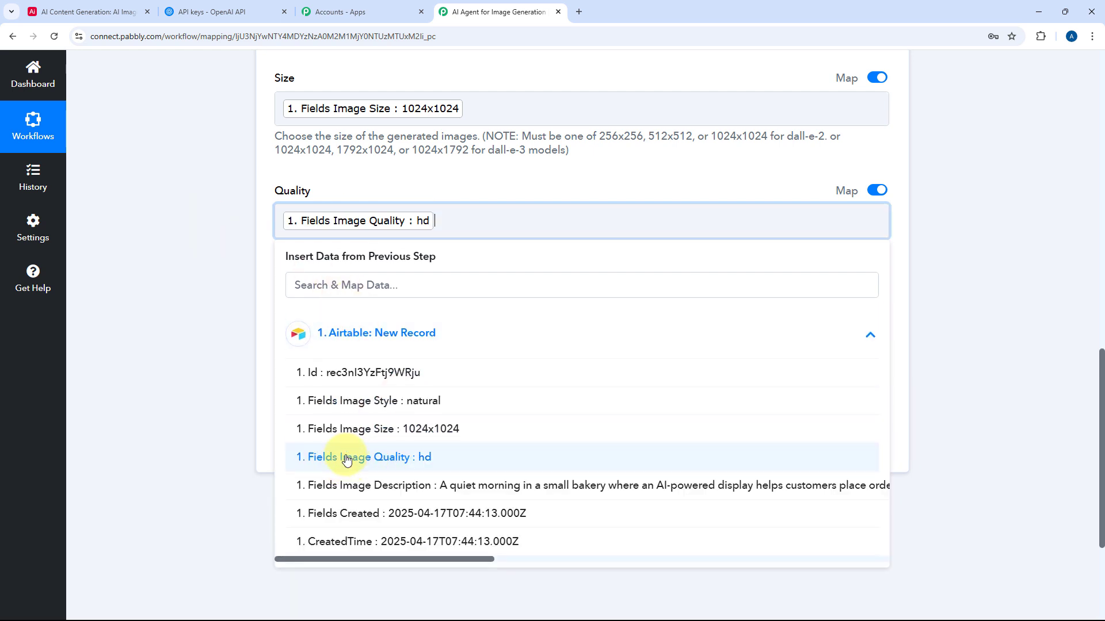
pyautogui.click(395, 172)
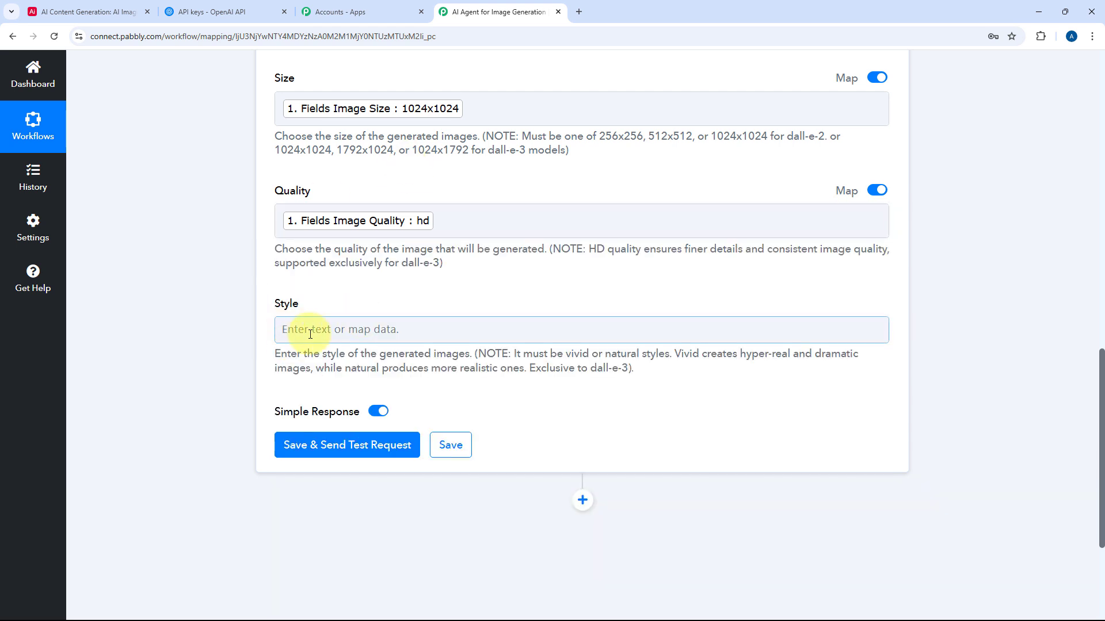
# Step: Map the Style field to the Fields Image Style value from the Airtable New Record step
pyautogui.click(290, 329)
pyautogui.click(358, 437)
pyautogui.scroll(-2, 271, 430)
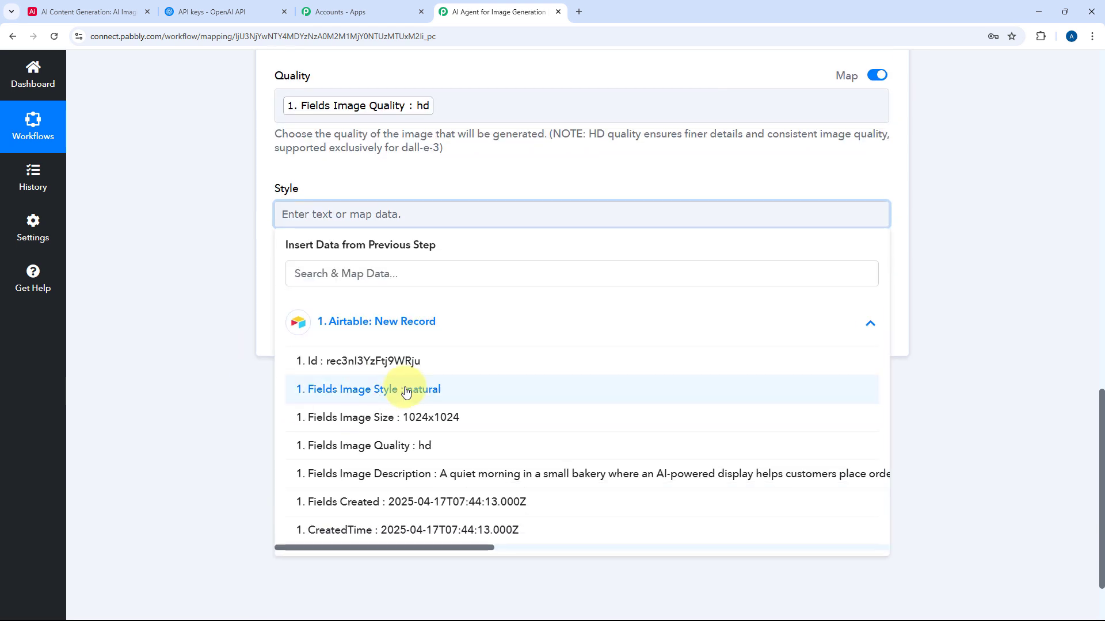
pyautogui.click(313, 392)
pyautogui.click(379, 183)
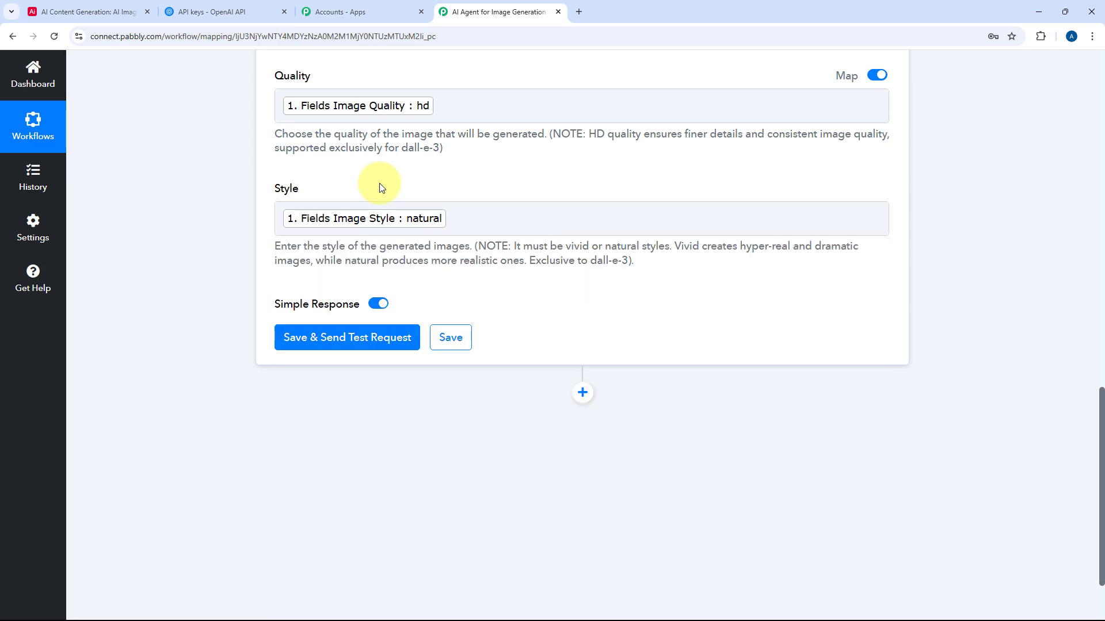
# Step: Review the mapped image-generation fields, then save the OpenAI action and send a test request
pyautogui.scroll(7, 358, 239)
pyautogui.scroll(1, 345, 222)
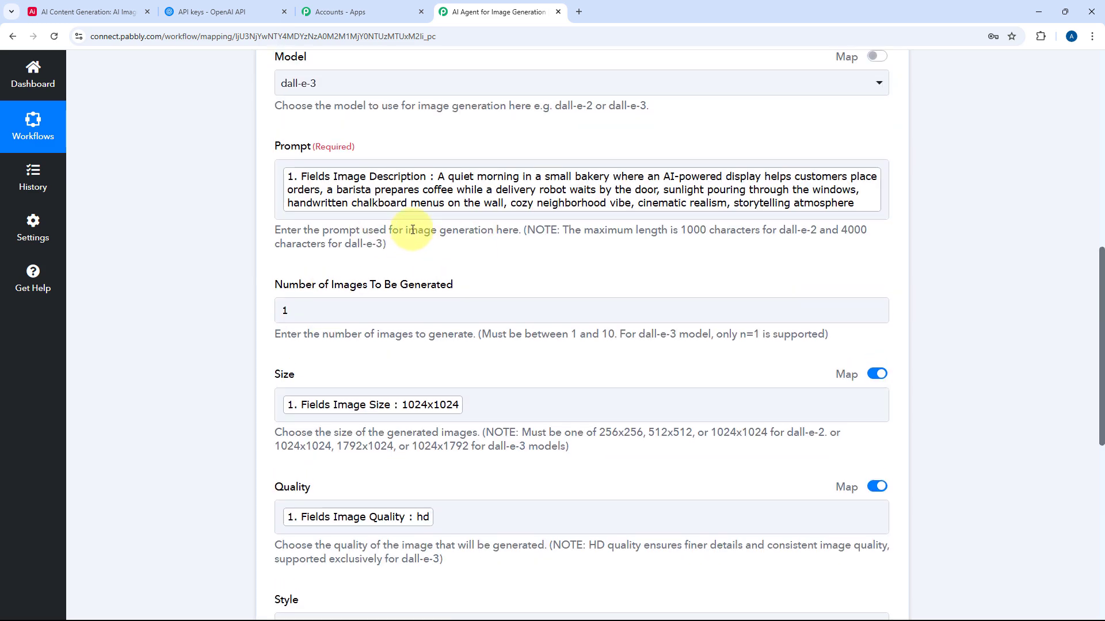
pyautogui.scroll(-3, 240, 310)
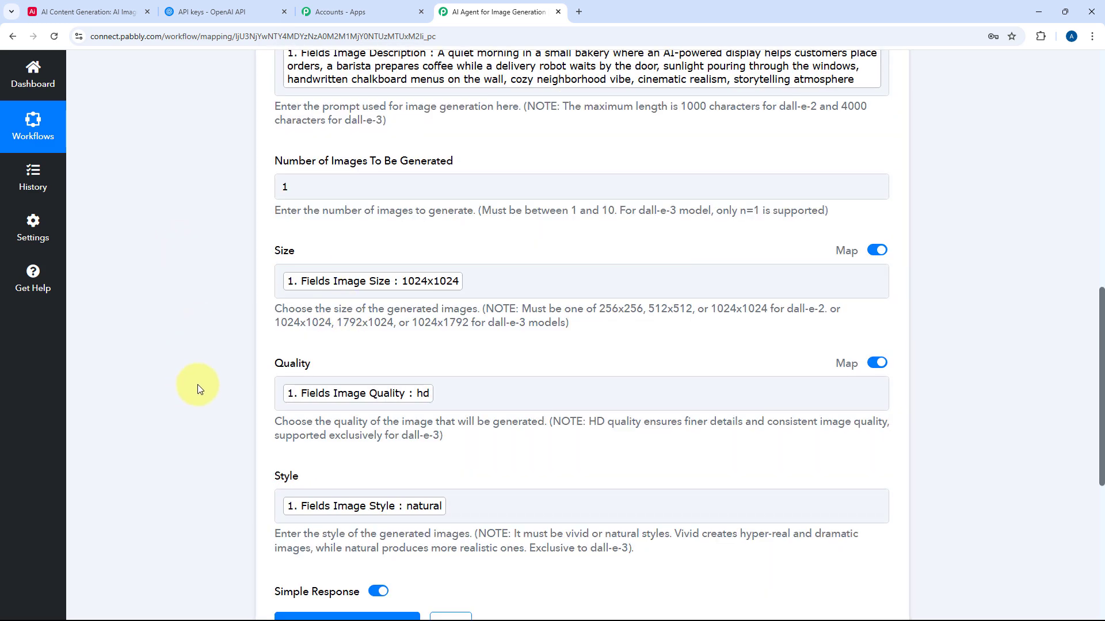
pyautogui.scroll(-2, 270, 382)
pyautogui.scroll(-4, 437, 345)
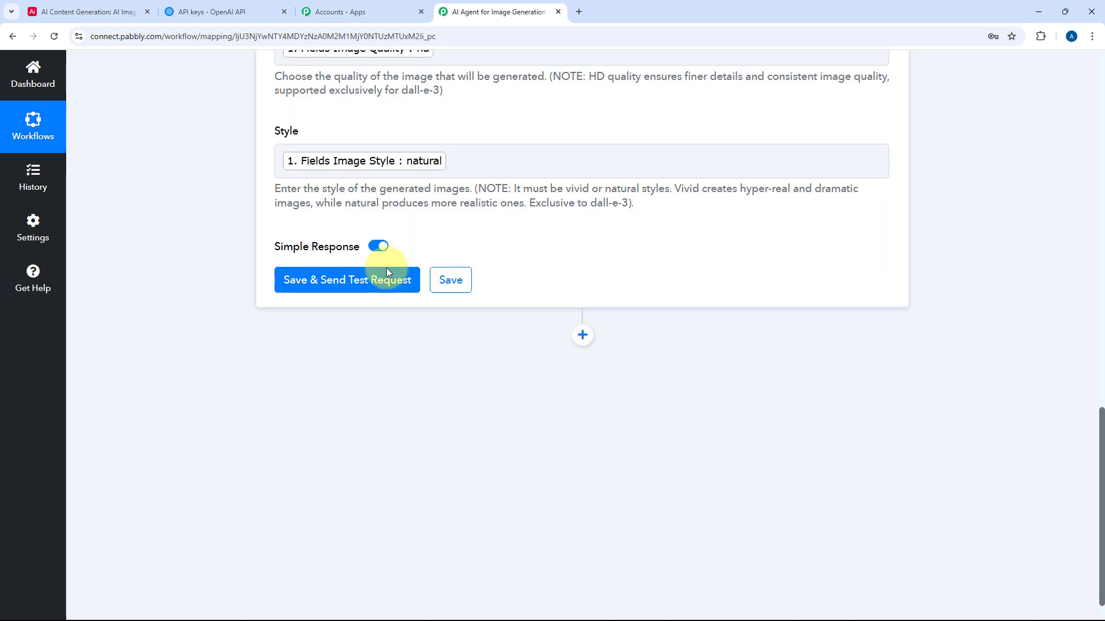
pyautogui.click(357, 280)
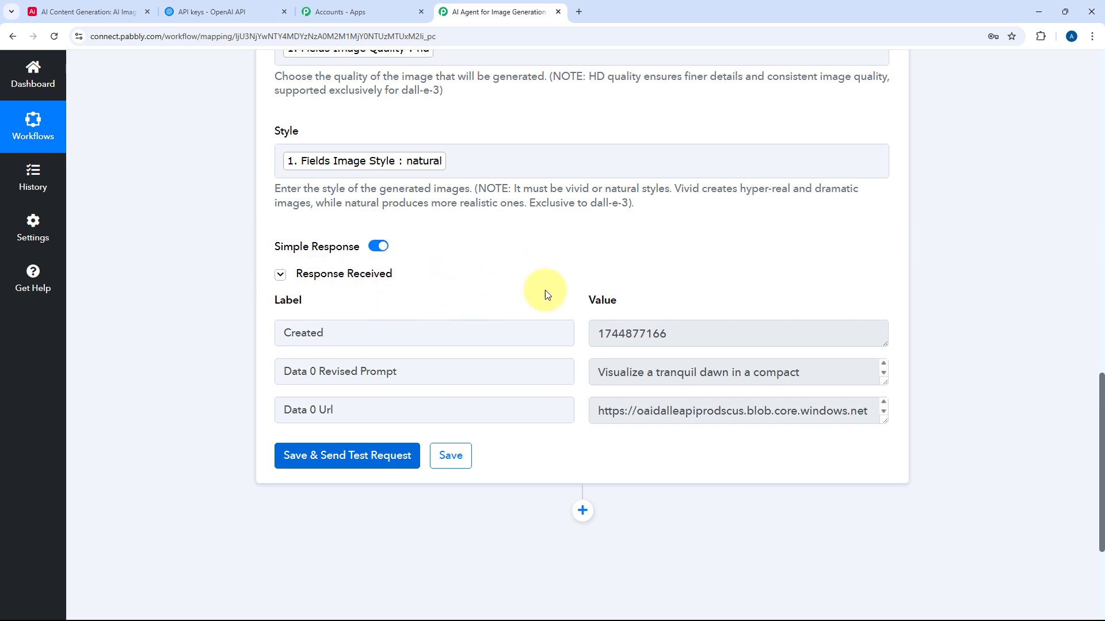
# Step: Examine the response received from OpenAI, enlarging the Data 0 Revised Prompt value to read its full text
pyautogui.scroll(-1, 541, 302)
pyautogui.scroll(-2, 541, 306)
pyautogui.moveTo(400, 259); pyautogui.dragTo(319, 256)
pyautogui.click(747, 252)
pyautogui.click(384, 226)
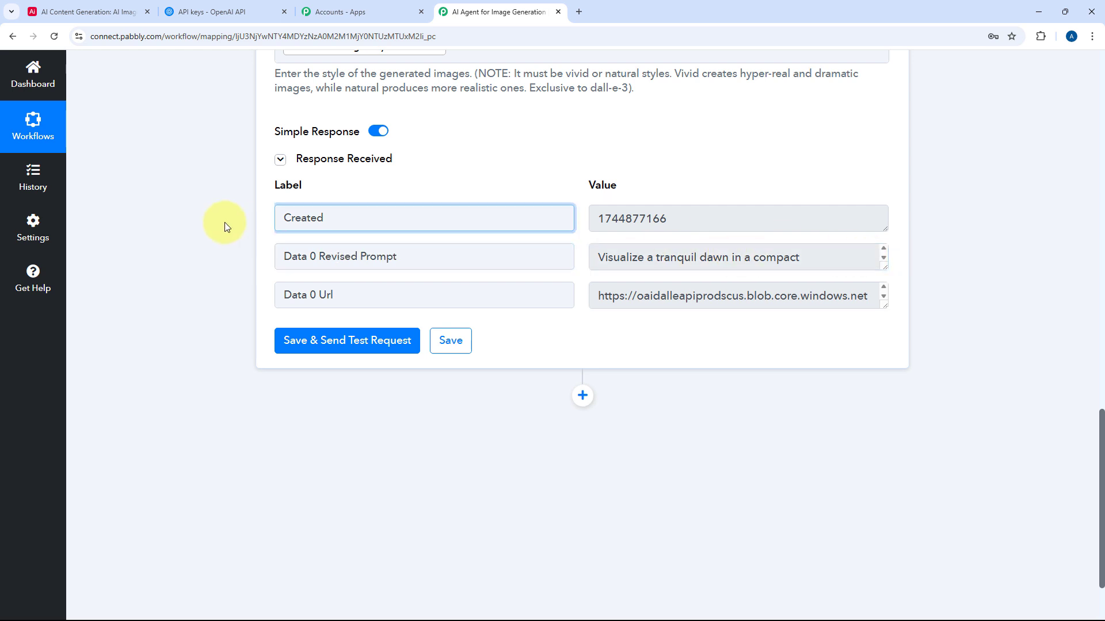
pyautogui.press('Tab')
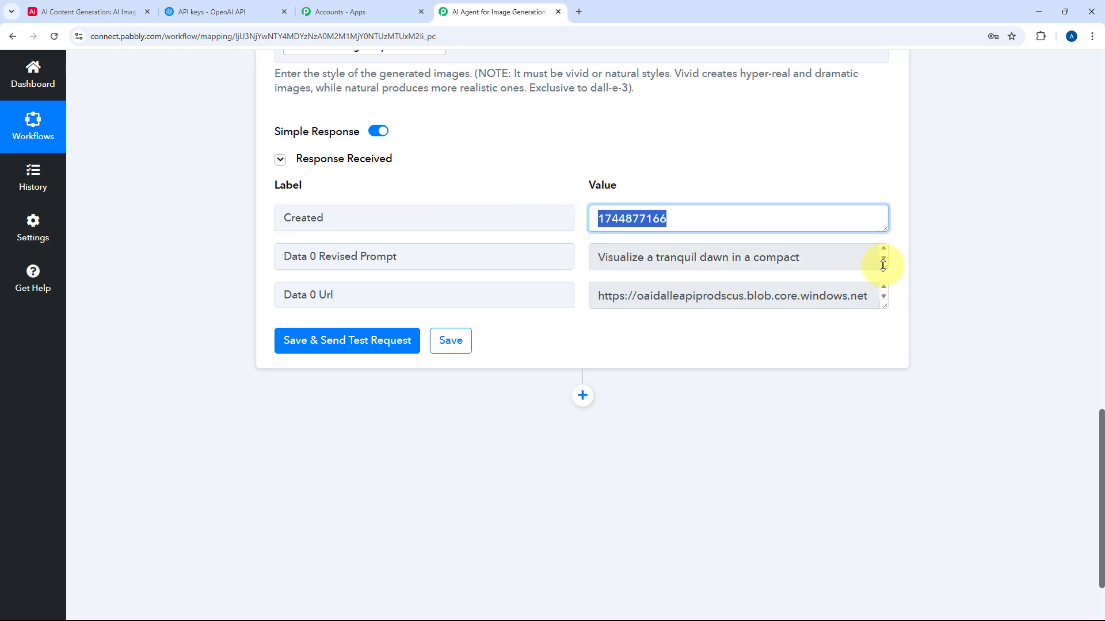
pyautogui.moveTo(883, 266); pyautogui.dragTo(886, 406)
pyautogui.scroll(-3, 734, 293)
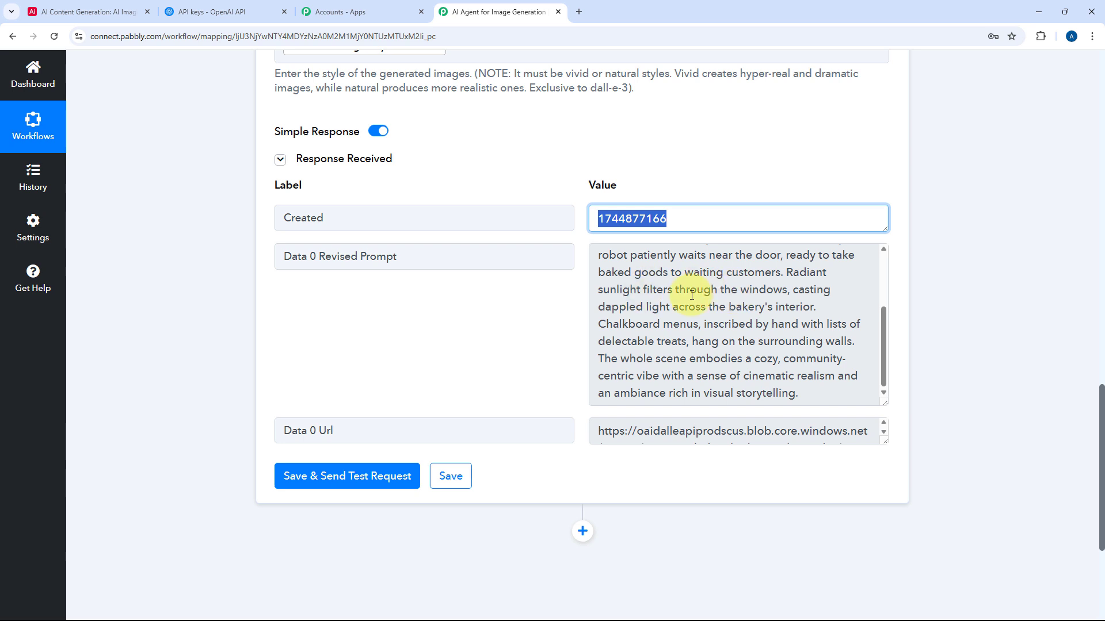
# Step: Enlarge the Data 0 Url value in the response, copy the image link and open it in a new browser tab
pyautogui.scroll(-2, 692, 295)
pyautogui.moveTo(881, 325); pyautogui.dragTo(902, 547)
pyautogui.rightClick(902, 547)
pyautogui.click(723, 372)
pyautogui.scroll(-1, 722, 345)
pyautogui.hotkey('ctrl', 'a')
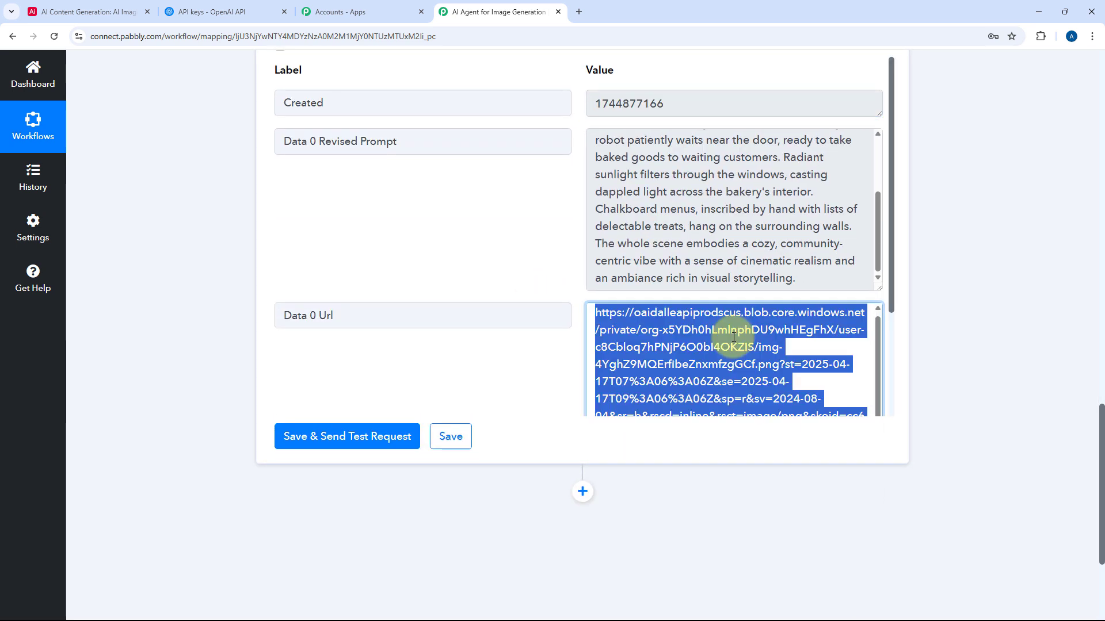
pyautogui.hotkey('ctrl', 'c')
pyautogui.hotkey('ctrl', 't')
pyautogui.hotkey('ctrl', 'v')
pyautogui.press('Return')
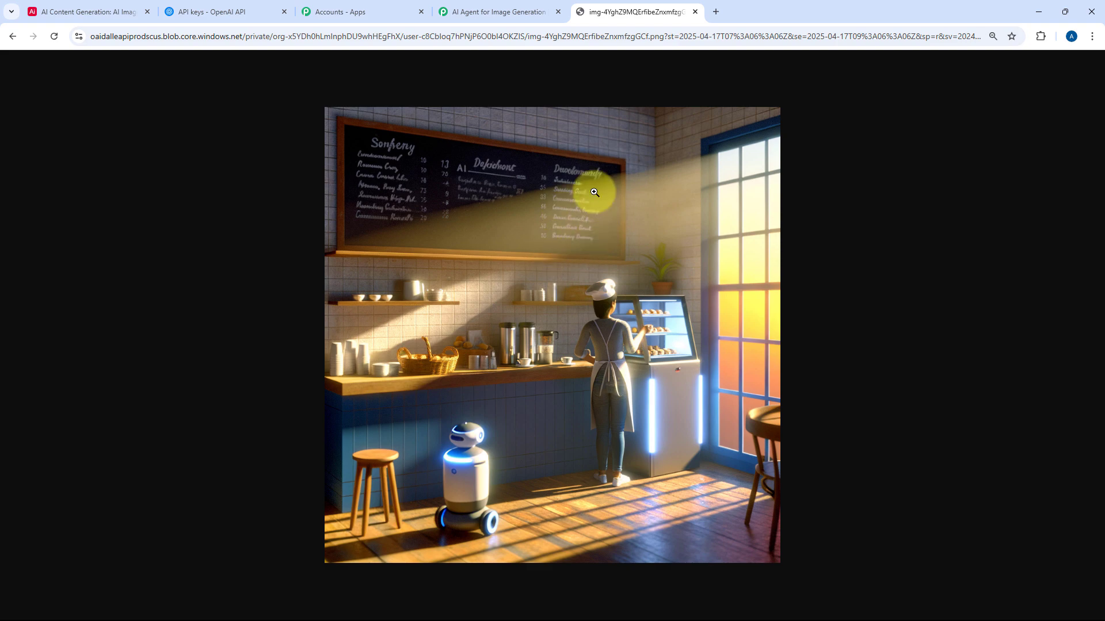
# Step: Compare the generated image with the record's Image Description in Airtable, close the image tab and return to the workflow
pyautogui.click(118, 11)
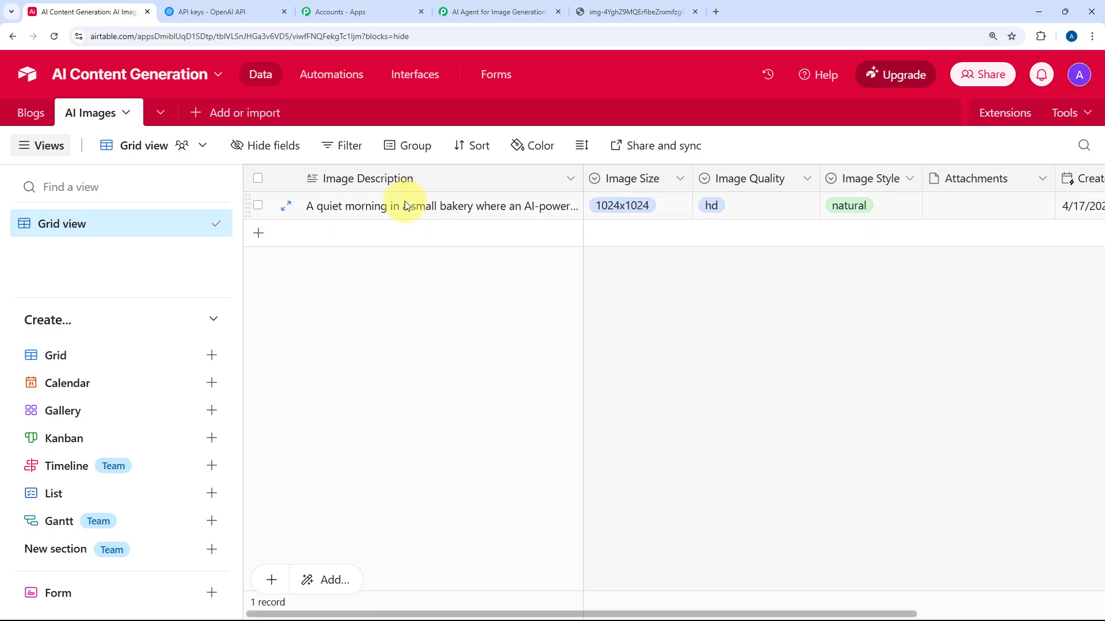
pyautogui.doubleClick(389, 222)
pyautogui.click(473, 369)
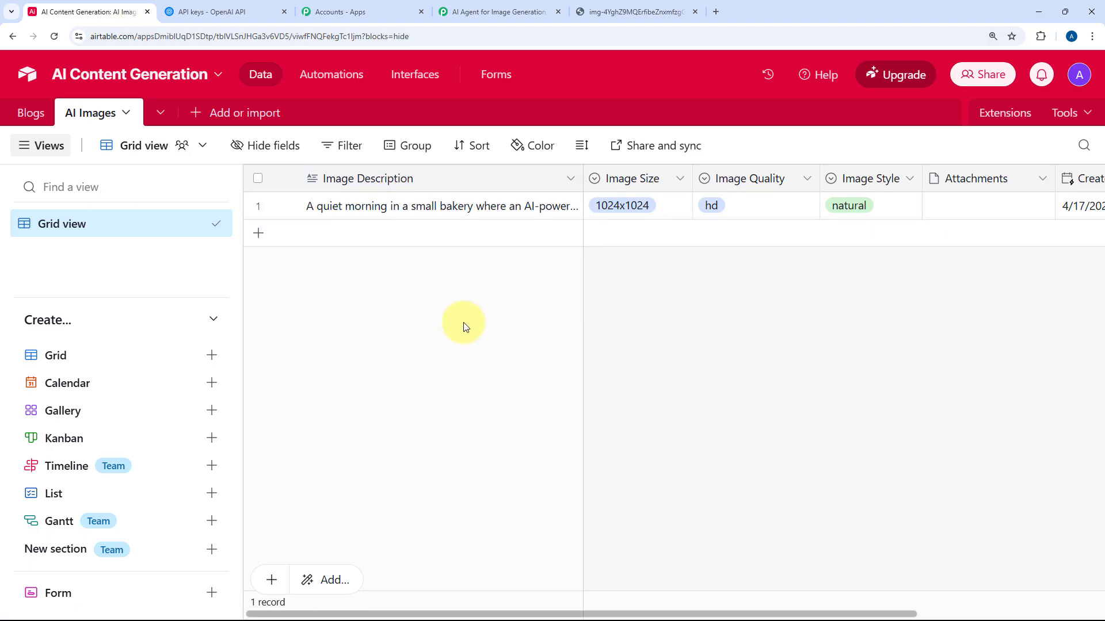
pyautogui.click(644, 17)
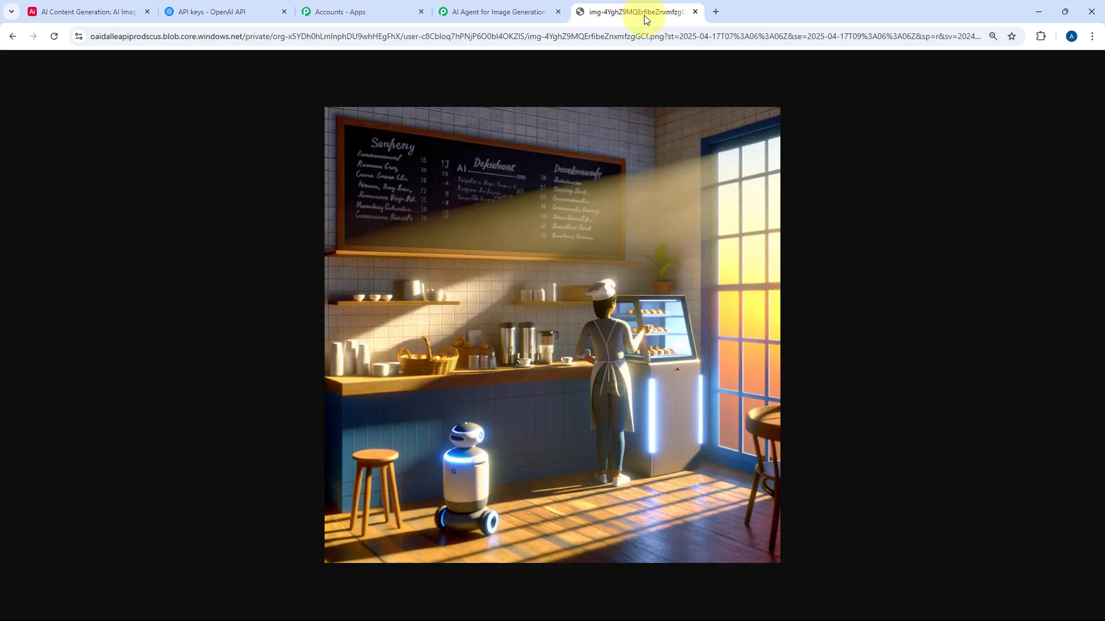
pyautogui.click(697, 13)
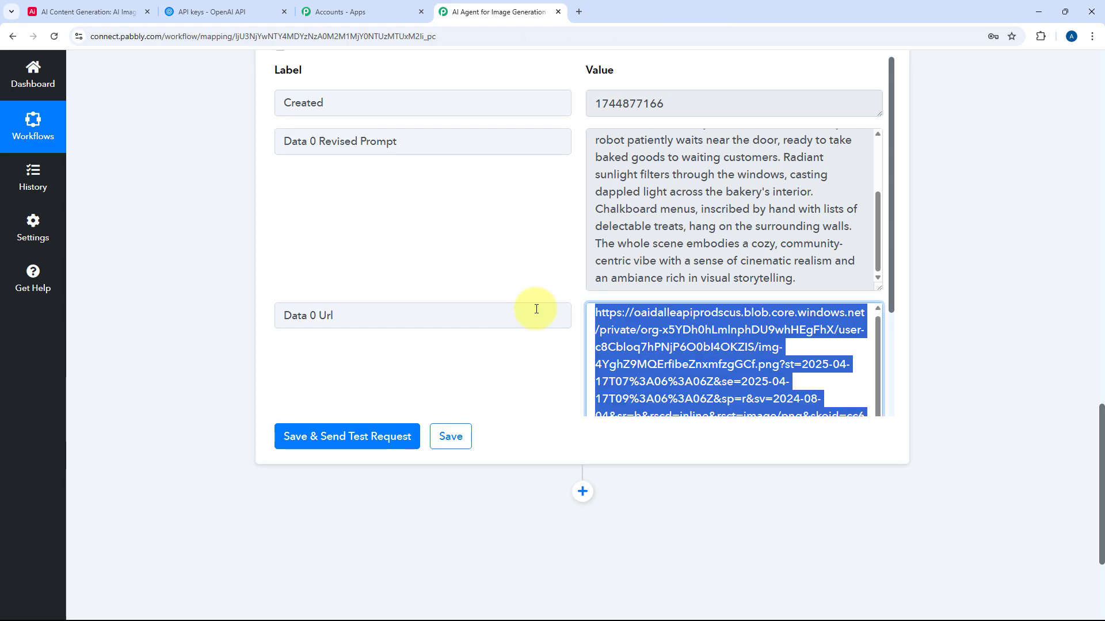
pyautogui.click(569, 264)
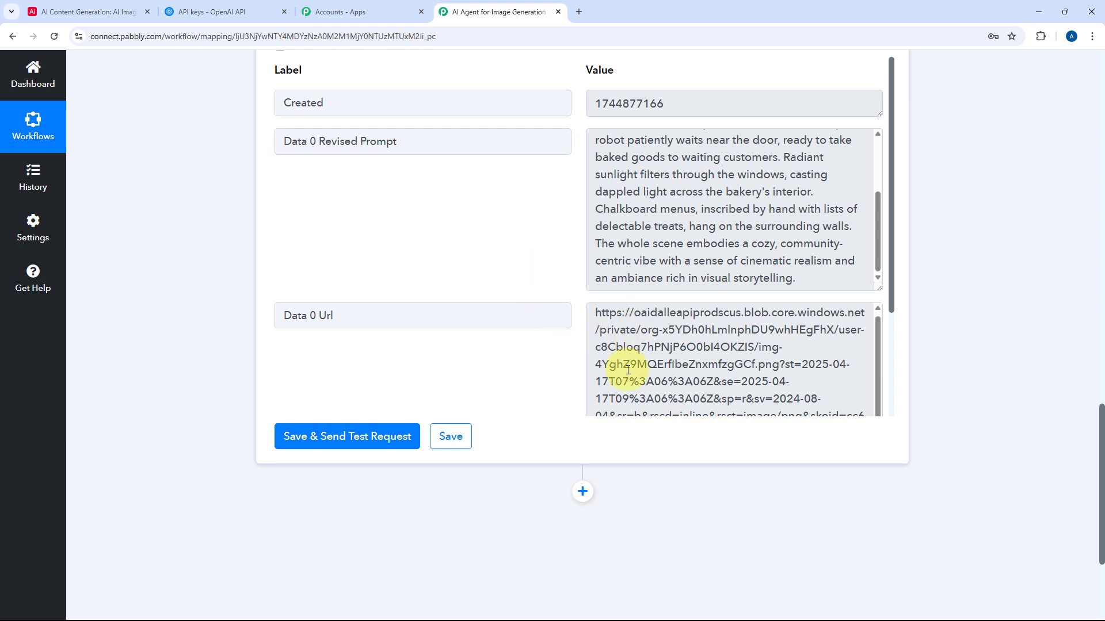
# Step: Check the Attachments field of the record in the Airtable AI Images table and return to the Pabbly Connect workflow
pyautogui.click(94, 12)
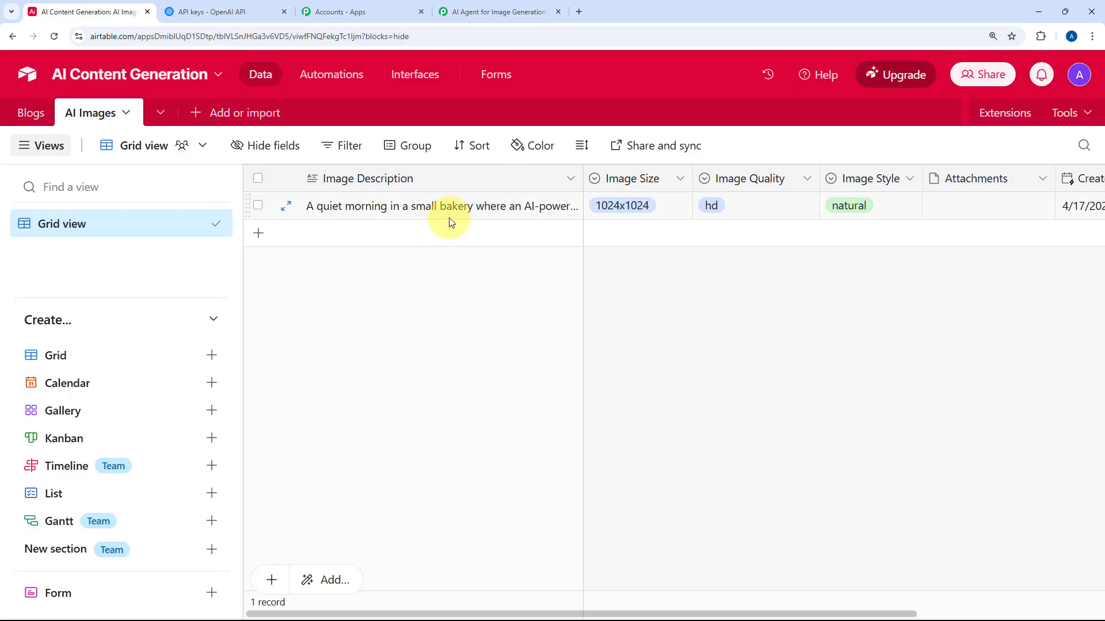
pyautogui.click(965, 214)
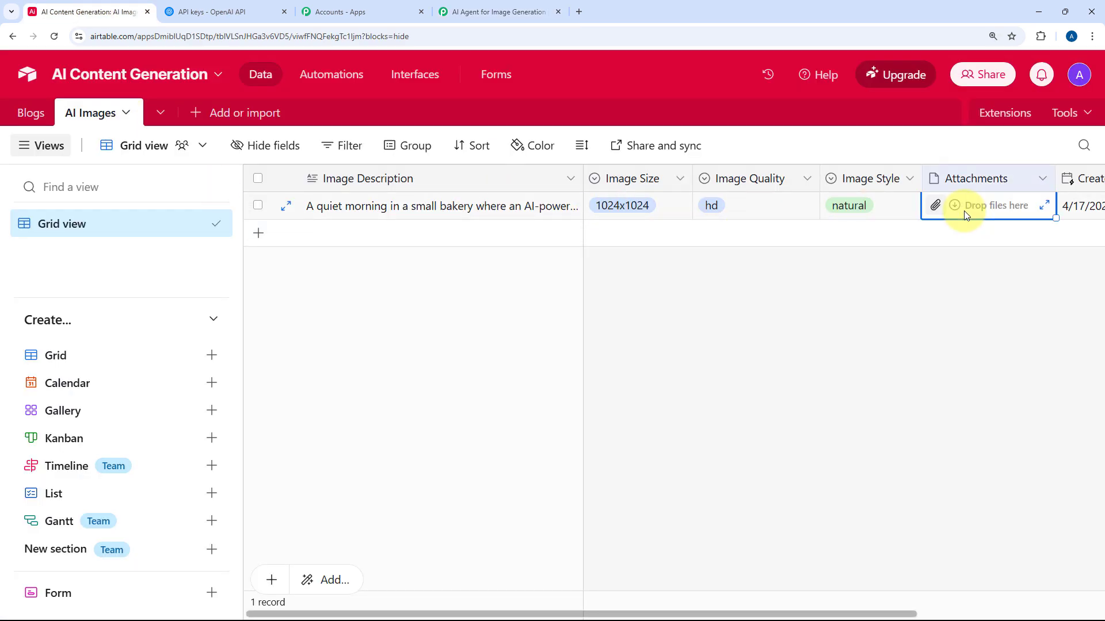
pyautogui.click(498, 11)
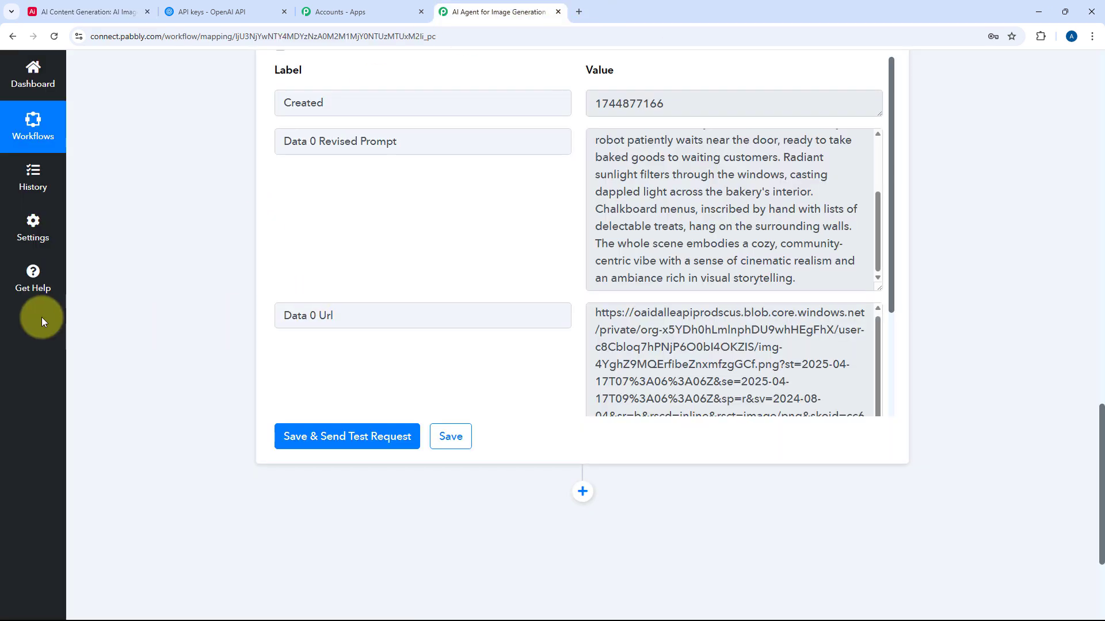
# Step: Add an action step after the OpenAI step using the Airtable app with the Update Record action event
pyautogui.click(582, 297)
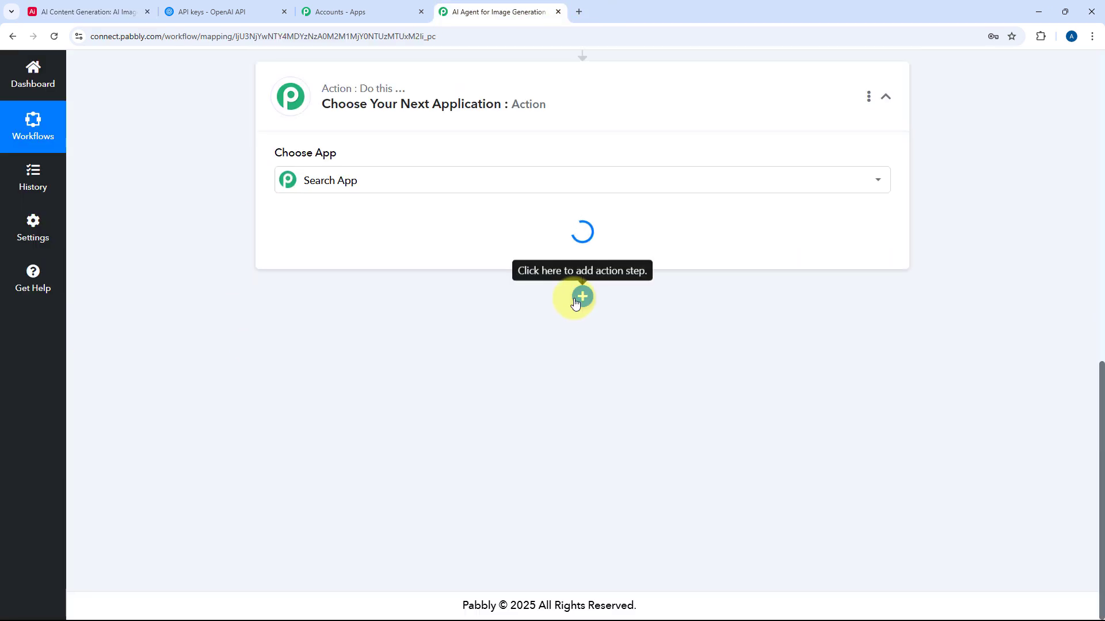
pyautogui.click(500, 309)
pyautogui.write('Ail')
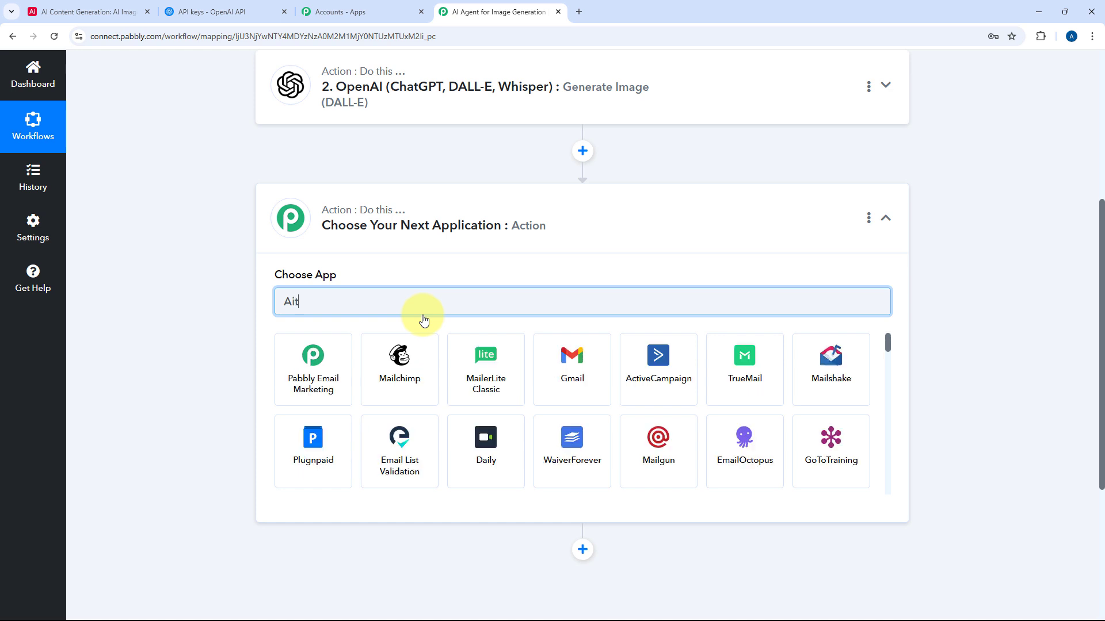
pyautogui.press('BackSpace')
pyautogui.write('rta')
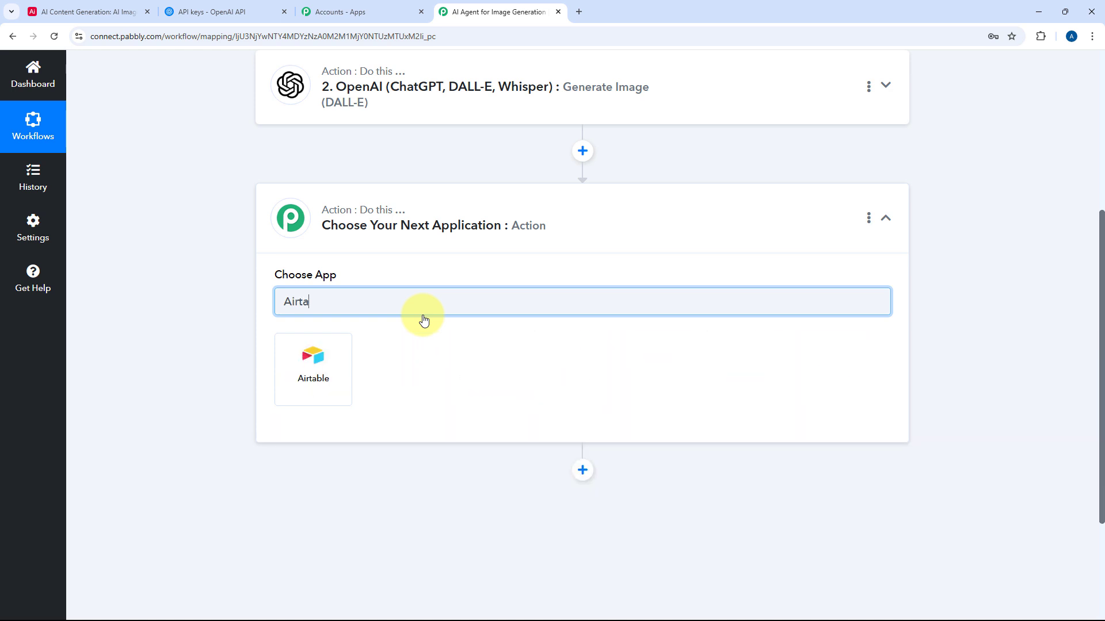
pyautogui.click(303, 370)
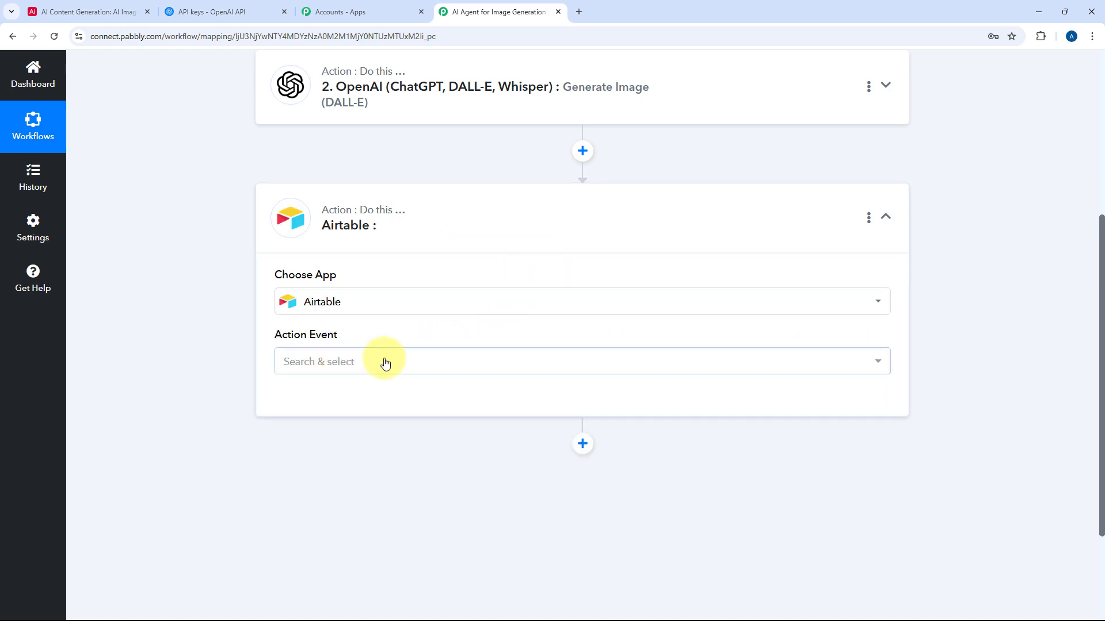
pyautogui.click(362, 368)
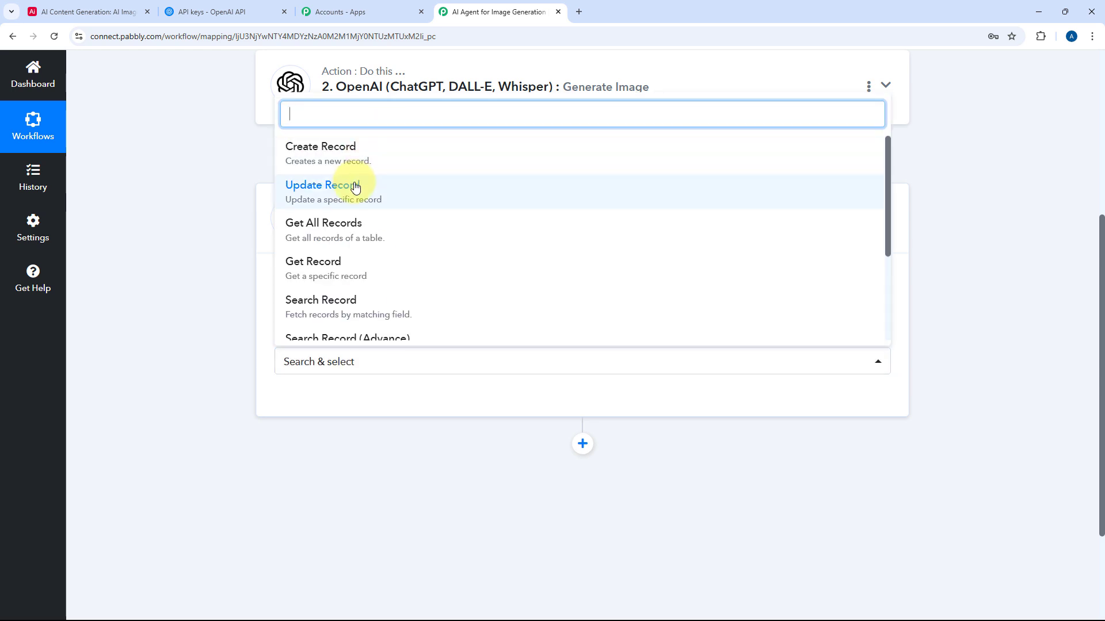
pyautogui.click(355, 187)
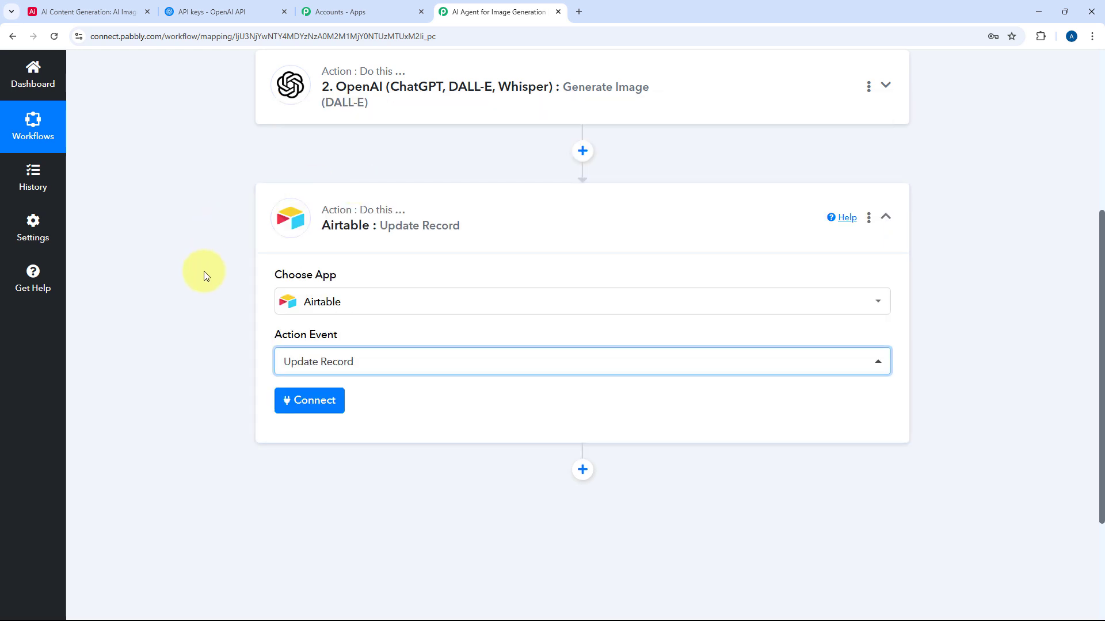
# Step: Connect the Update Record action to Airtable using the existing connection Airtable #16 and save it
pyautogui.scroll(-3, 206, 277)
pyautogui.click(306, 229)
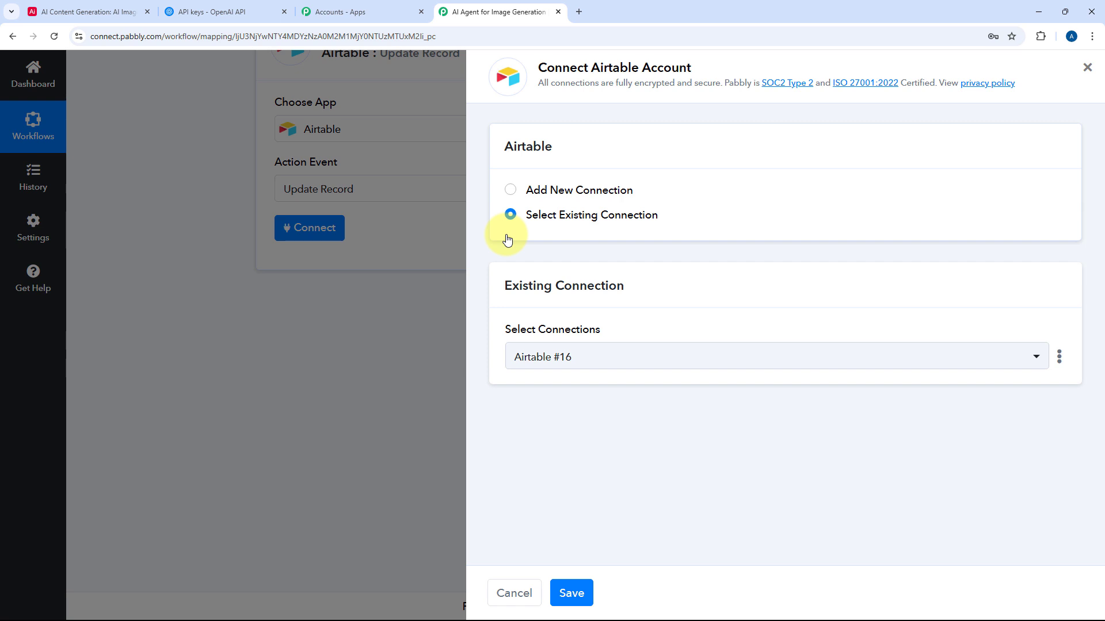
pyautogui.click(570, 595)
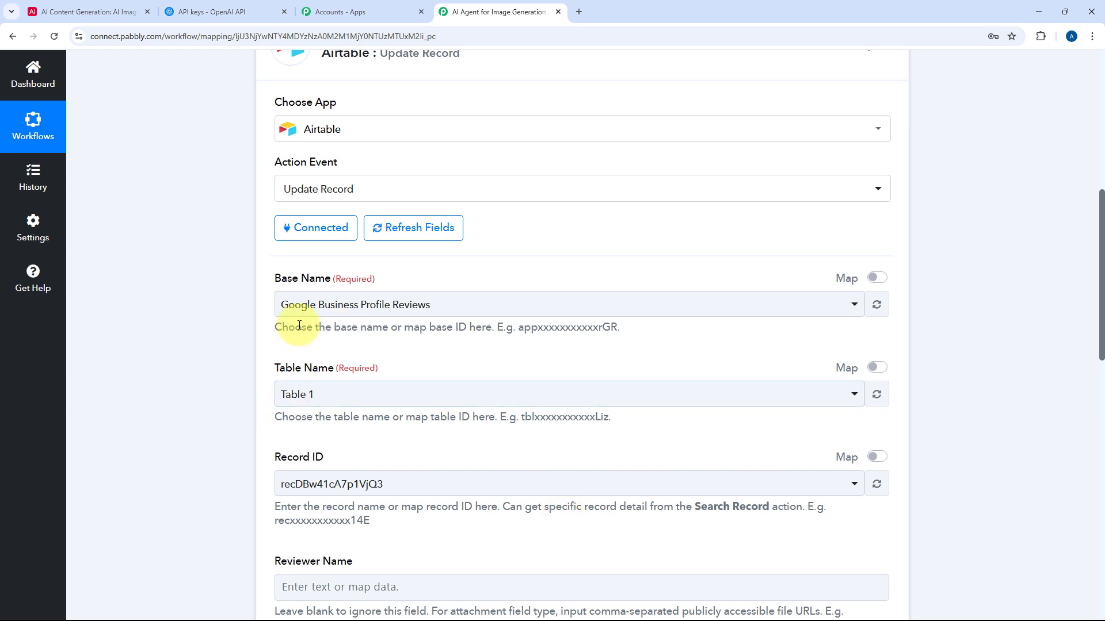
# Step: Set the Update Record action's base to AI Content Generation and its table to AI Images
pyautogui.scroll(-1, 244, 231)
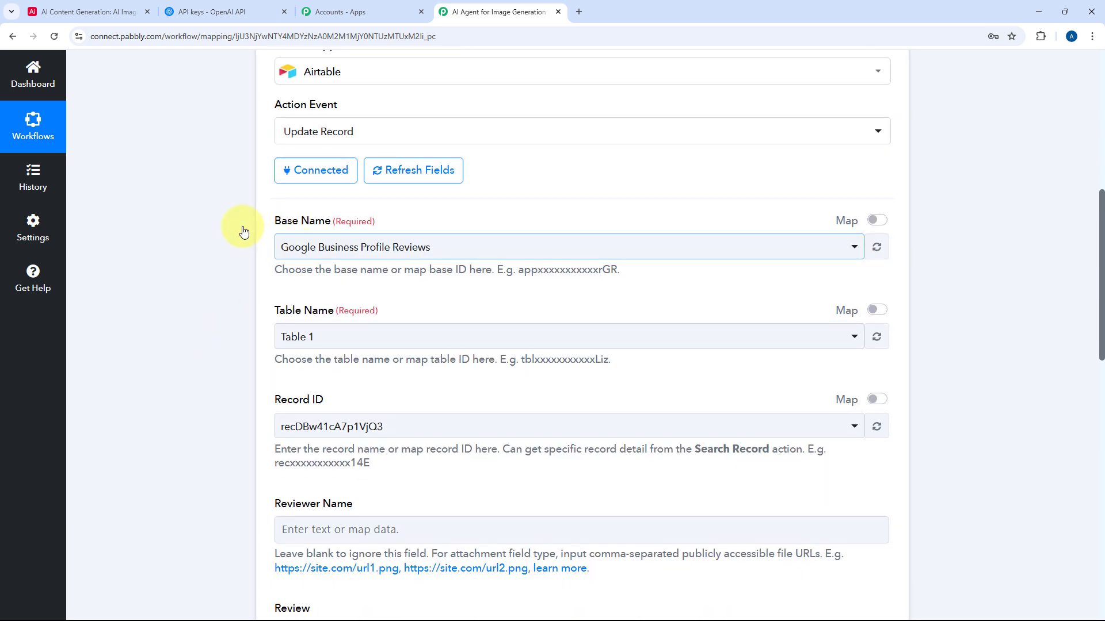
pyautogui.click(439, 242)
pyautogui.scroll(-1, 230, 267)
pyautogui.scroll(-1, 231, 265)
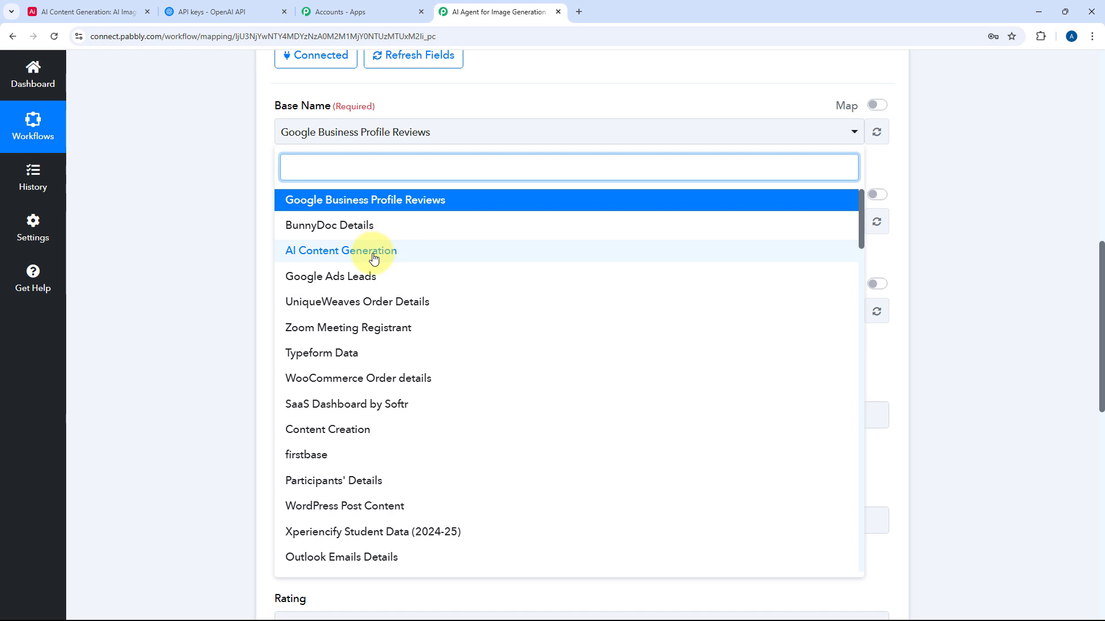
pyautogui.click(380, 253)
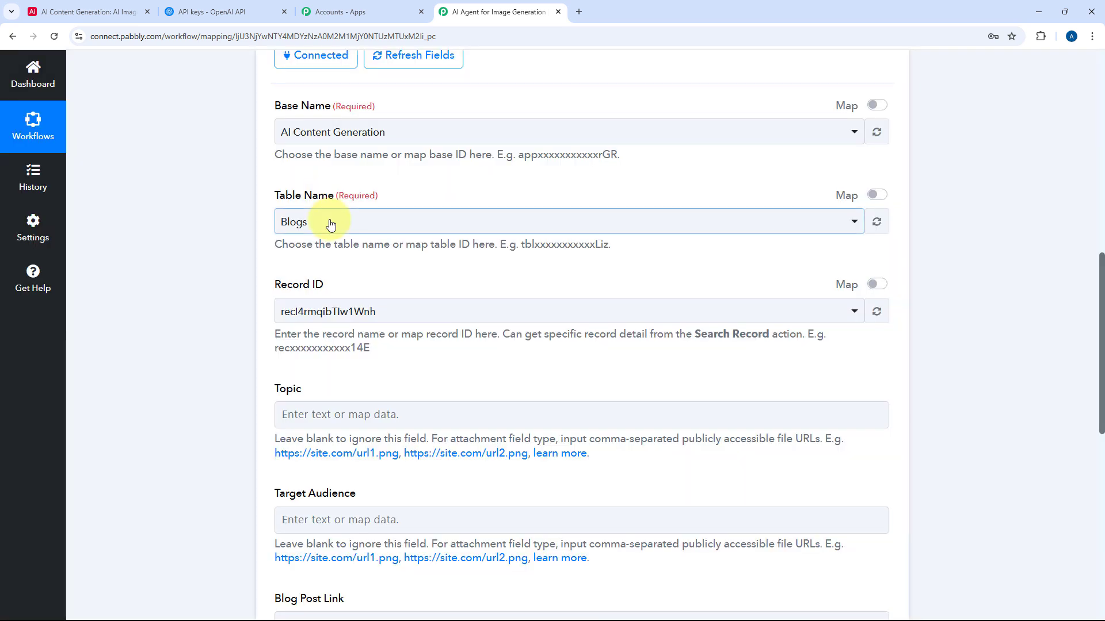
pyautogui.click(328, 222)
pyautogui.click(328, 322)
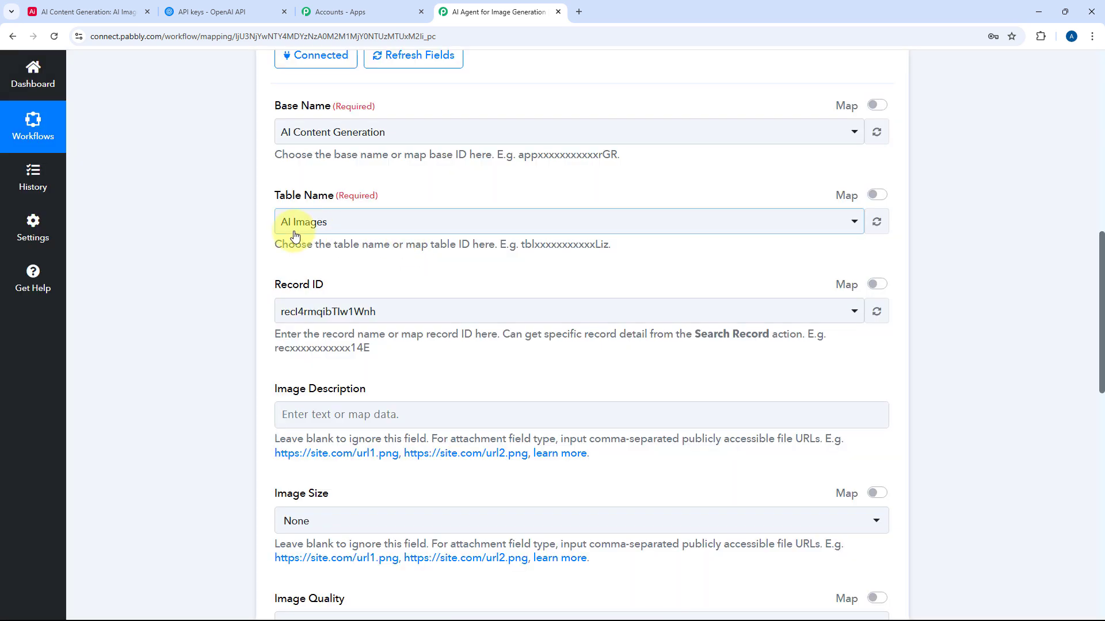
# Step: Enable mapping for the Record ID field of the Update Record action and clear its preset value
pyautogui.click(87, 11)
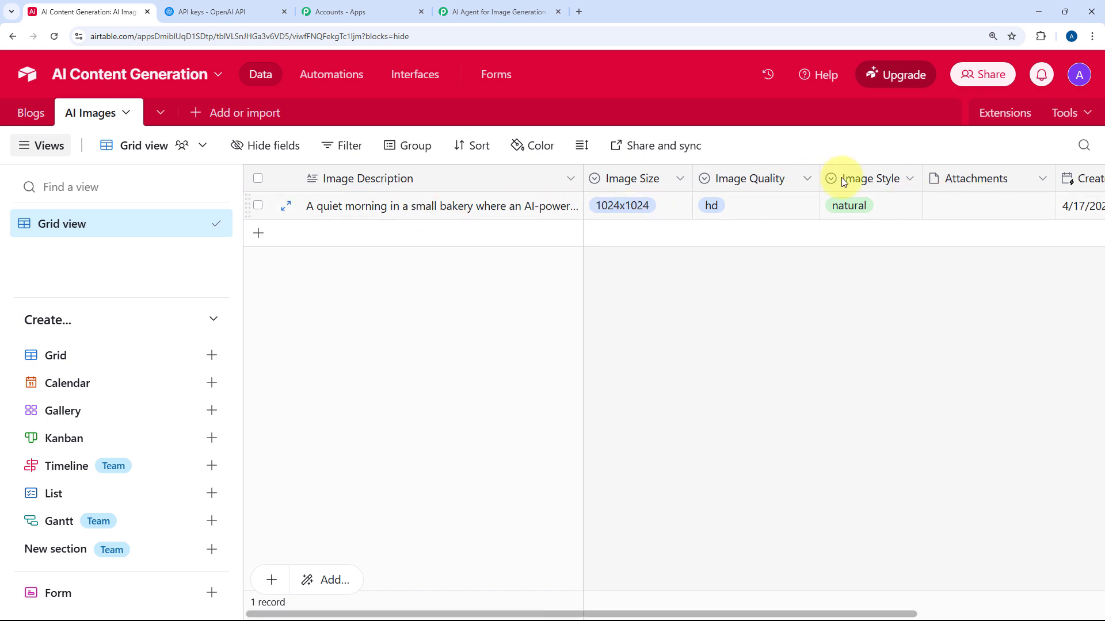
pyautogui.click(508, 7)
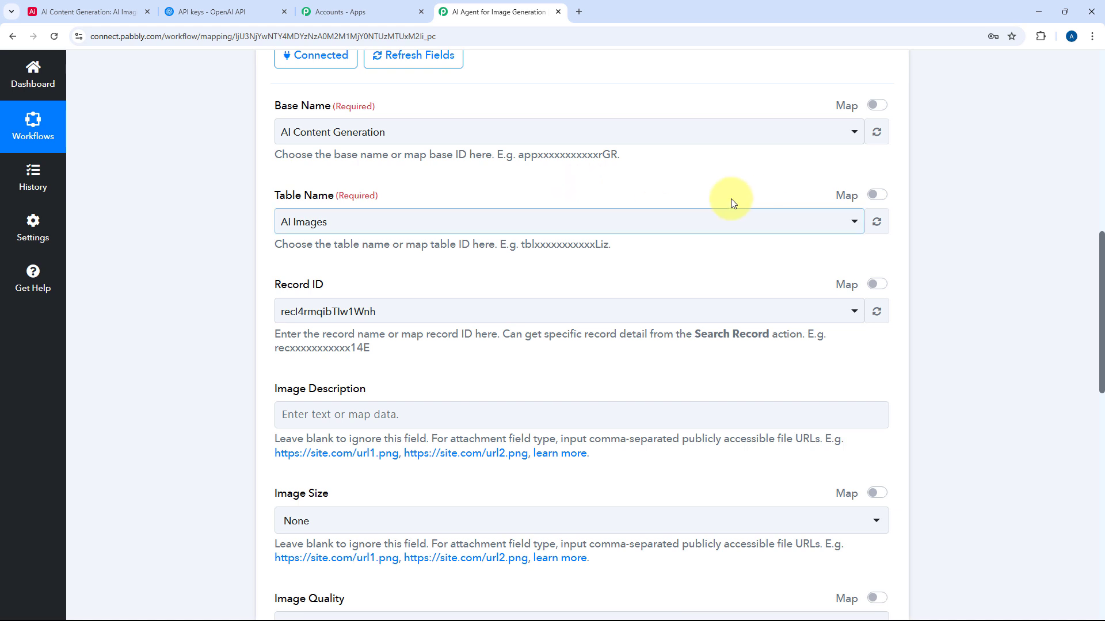
pyautogui.click(453, 314)
pyautogui.click(451, 312)
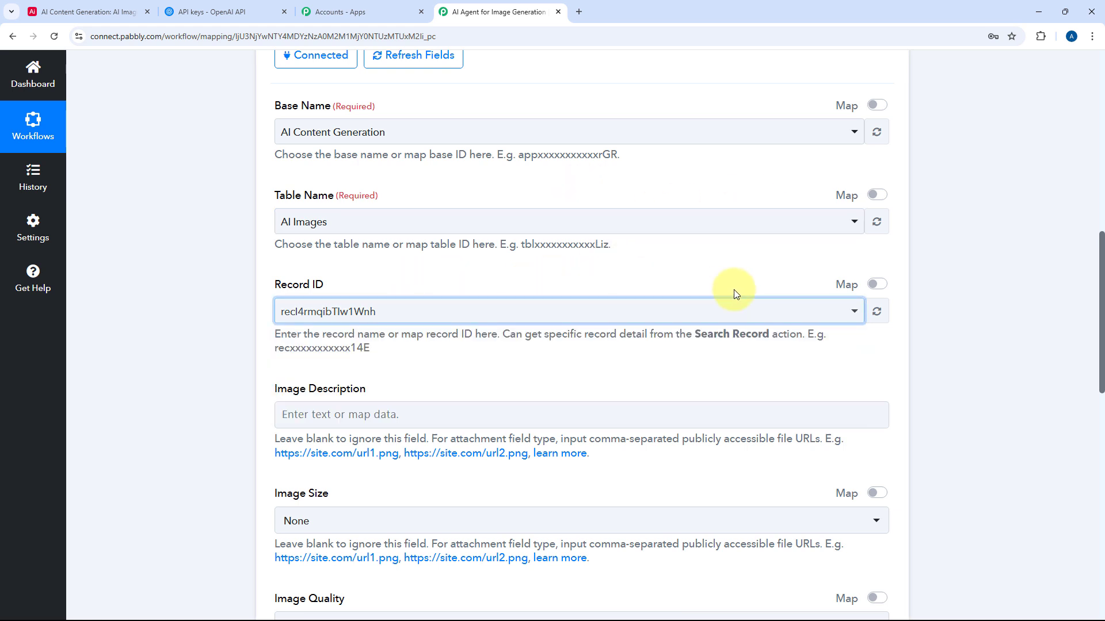
pyautogui.click(877, 284)
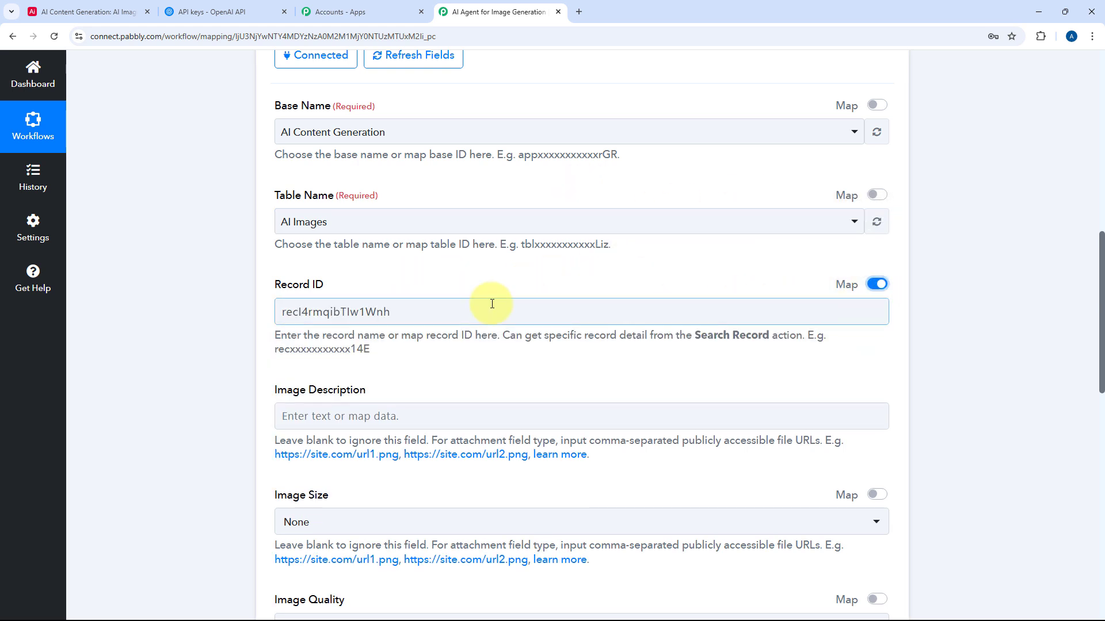
pyautogui.click(421, 320)
pyautogui.moveTo(420, 320); pyautogui.dragTo(194, 308)
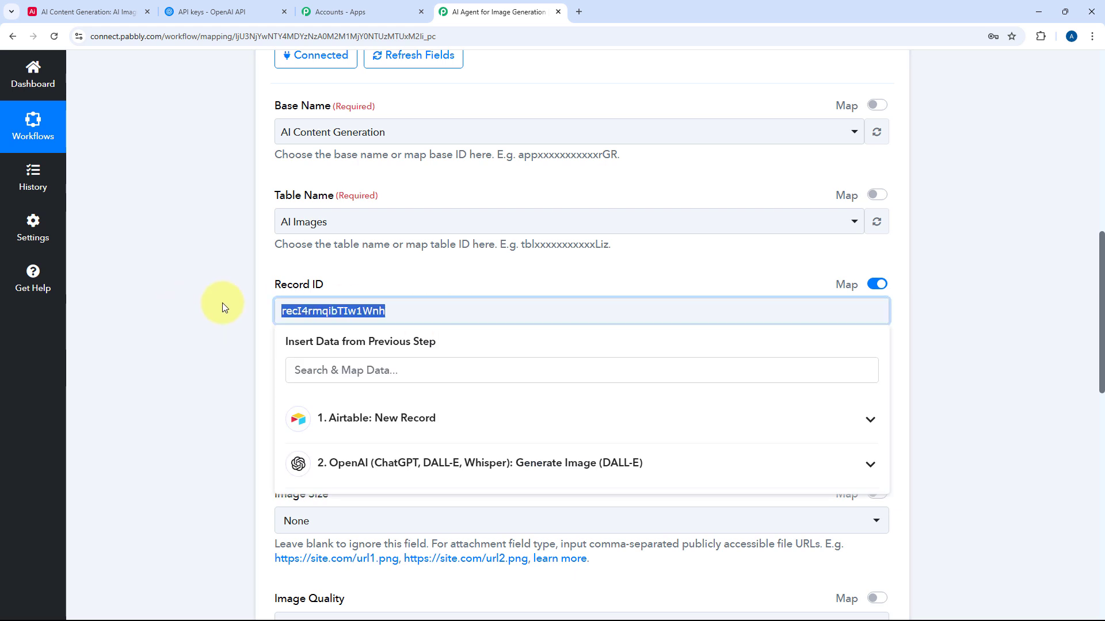
pyautogui.press('BackSpace')
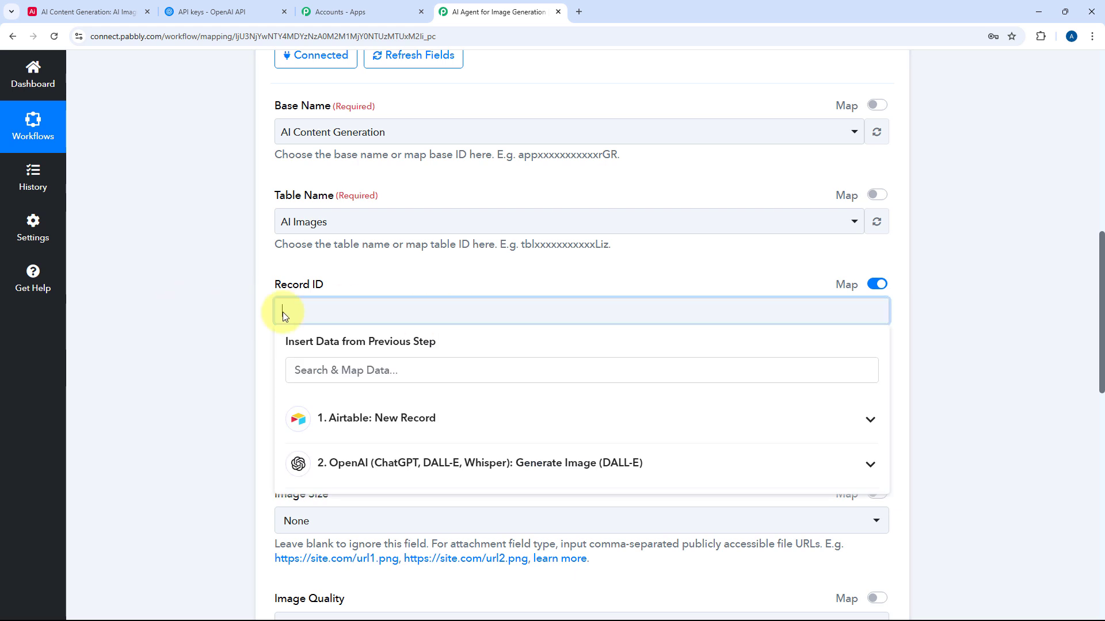
# Step: Map the Record ID to the Id value from the Airtable: New Record step
pyautogui.click(382, 419)
pyautogui.scroll(-2, 210, 321)
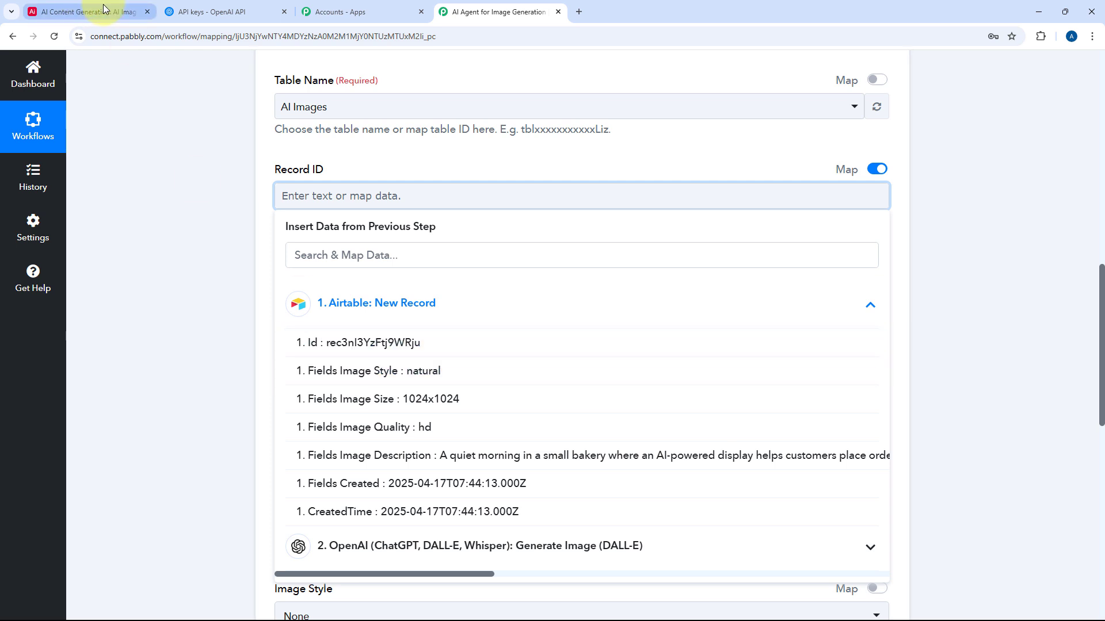
pyautogui.click(87, 11)
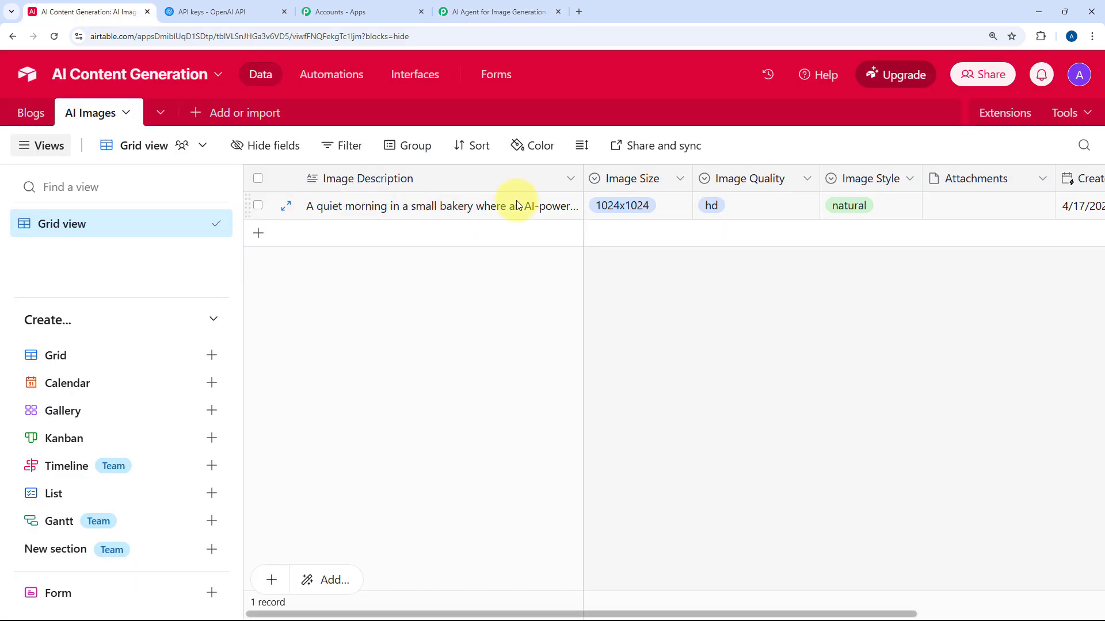
pyautogui.click(471, 12)
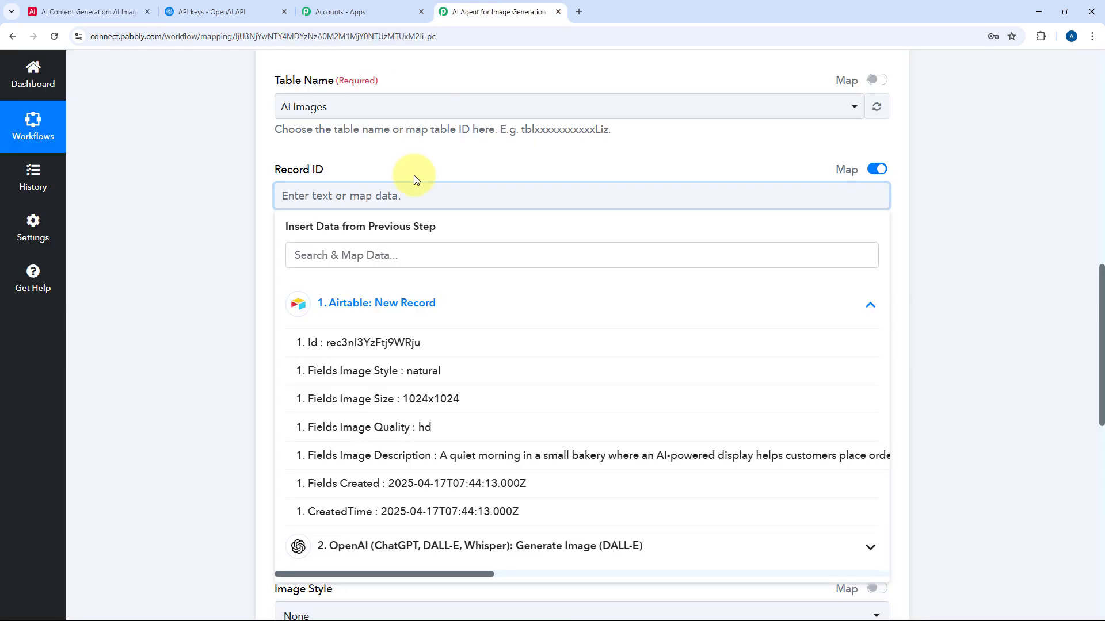
pyautogui.click(385, 347)
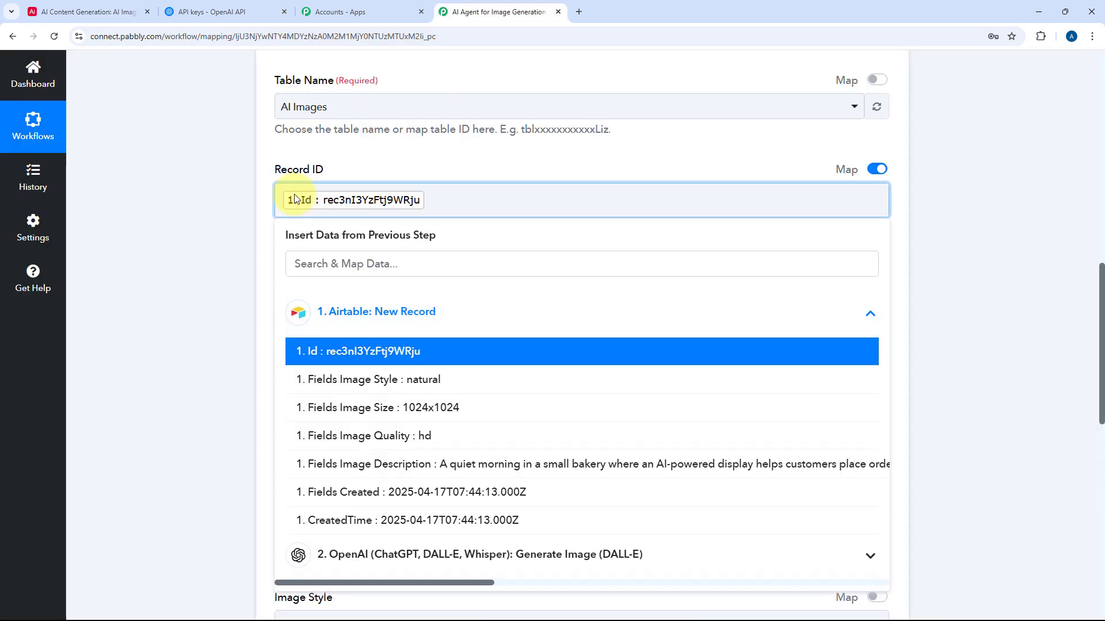
pyautogui.click(269, 181)
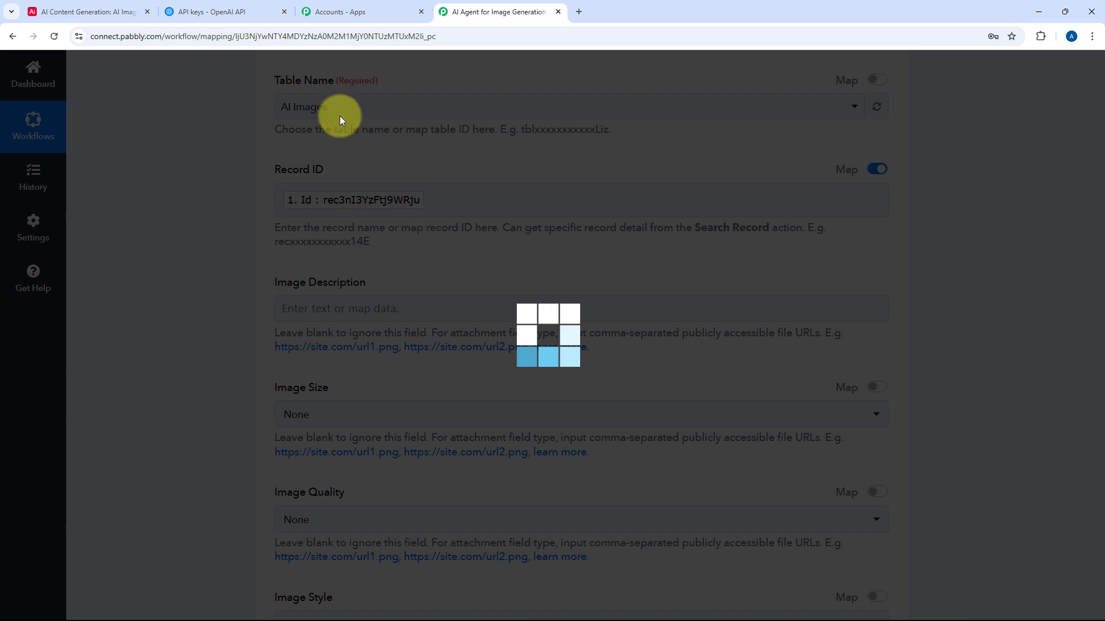
# Step: Map the Attachments field to the Data 0 Url from the OpenAI Generate Image (DALL-E) step
pyautogui.click(86, 11)
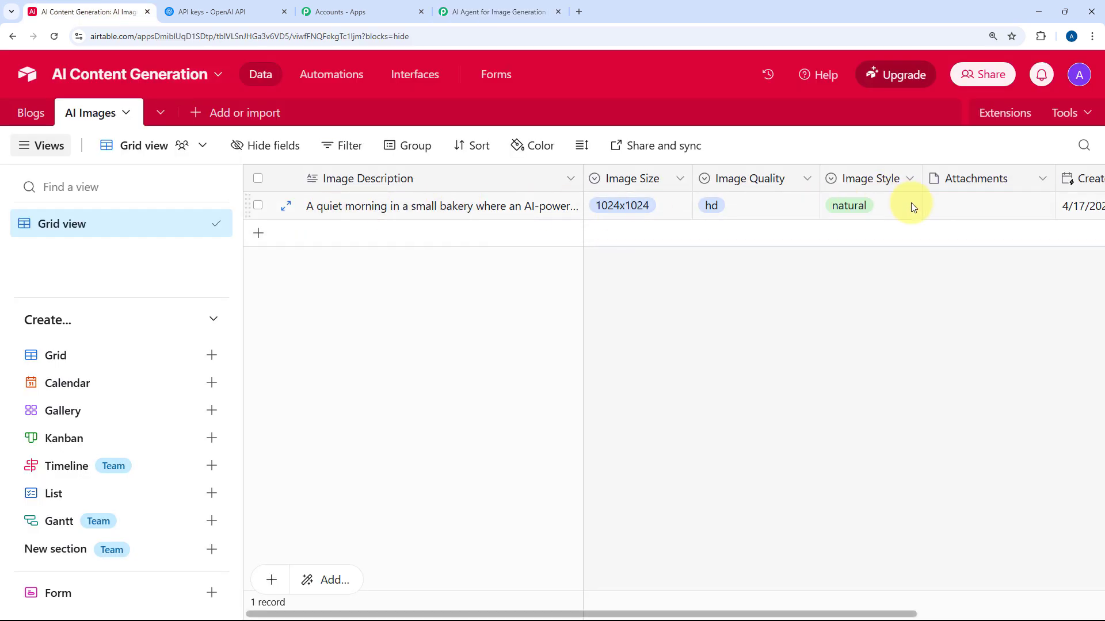
pyautogui.click(489, 13)
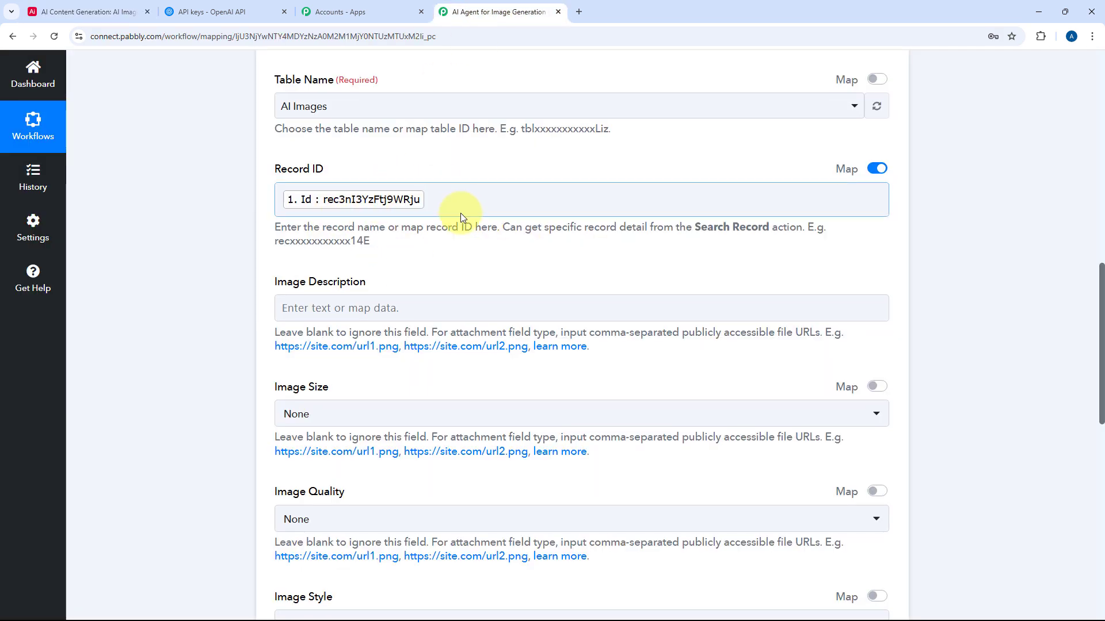
pyautogui.scroll(-2, 461, 215)
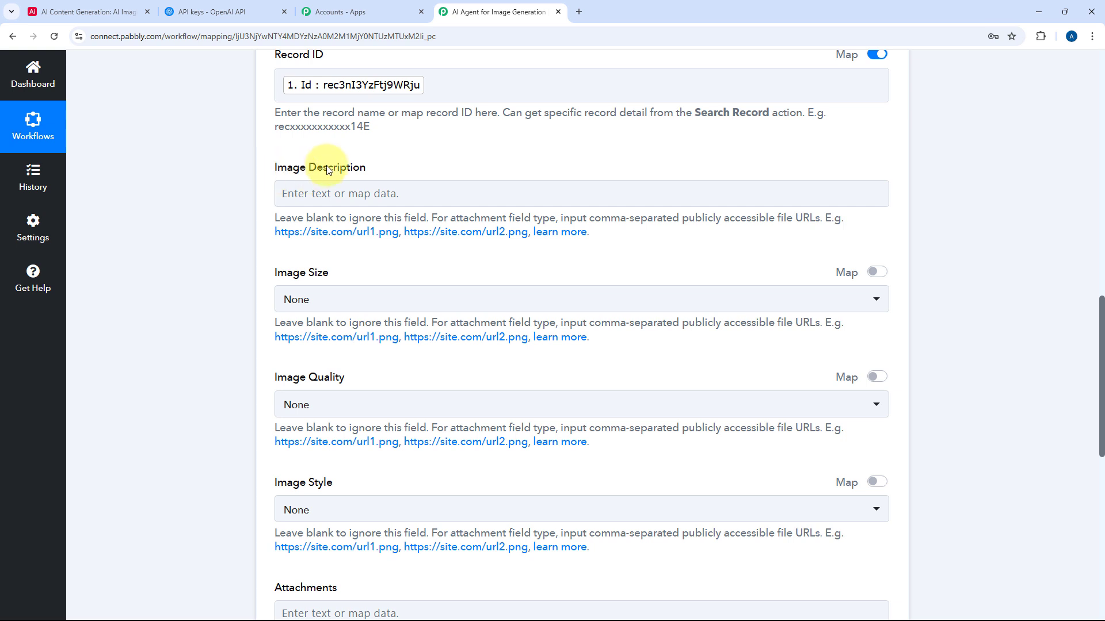
pyautogui.scroll(-4, 377, 222)
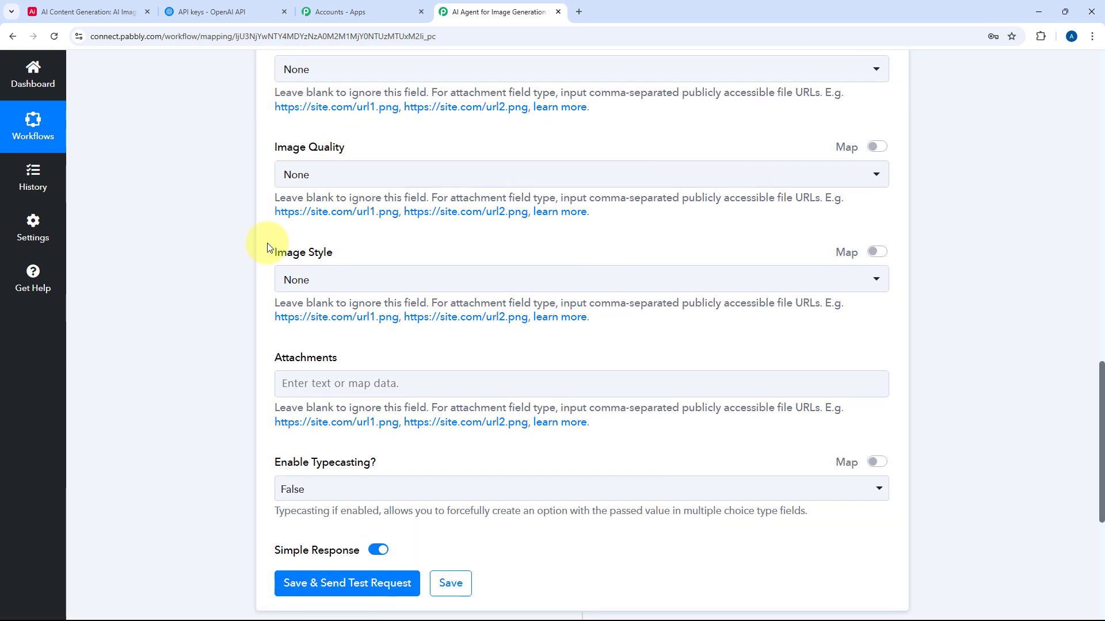
pyautogui.scroll(-1, 403, 323)
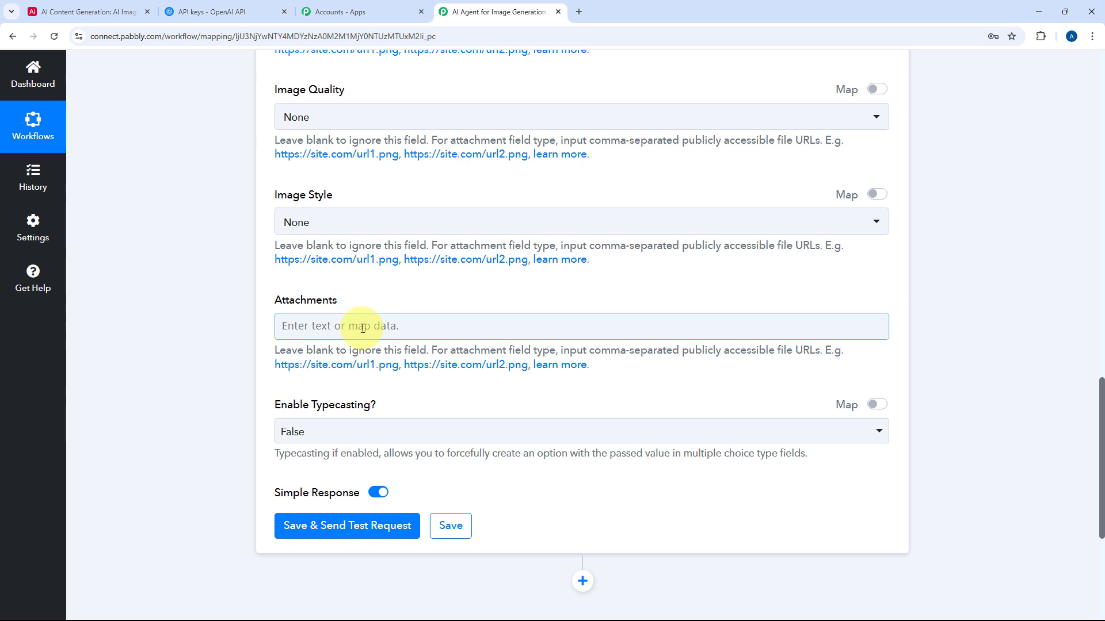
pyautogui.click(324, 328)
pyautogui.scroll(-2, 366, 271)
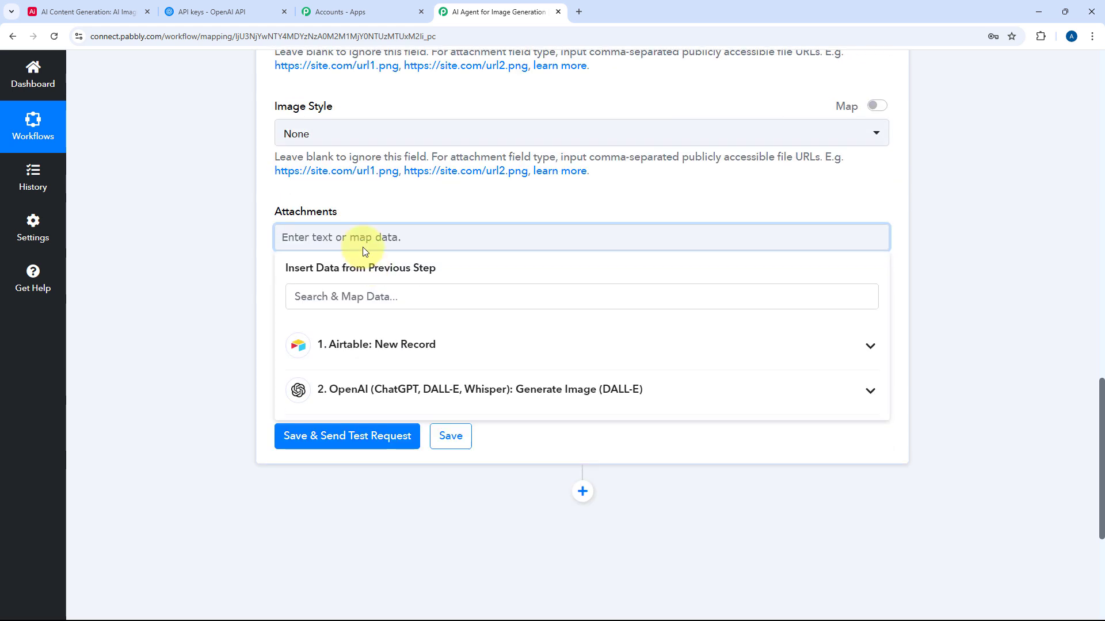
pyautogui.click(446, 362)
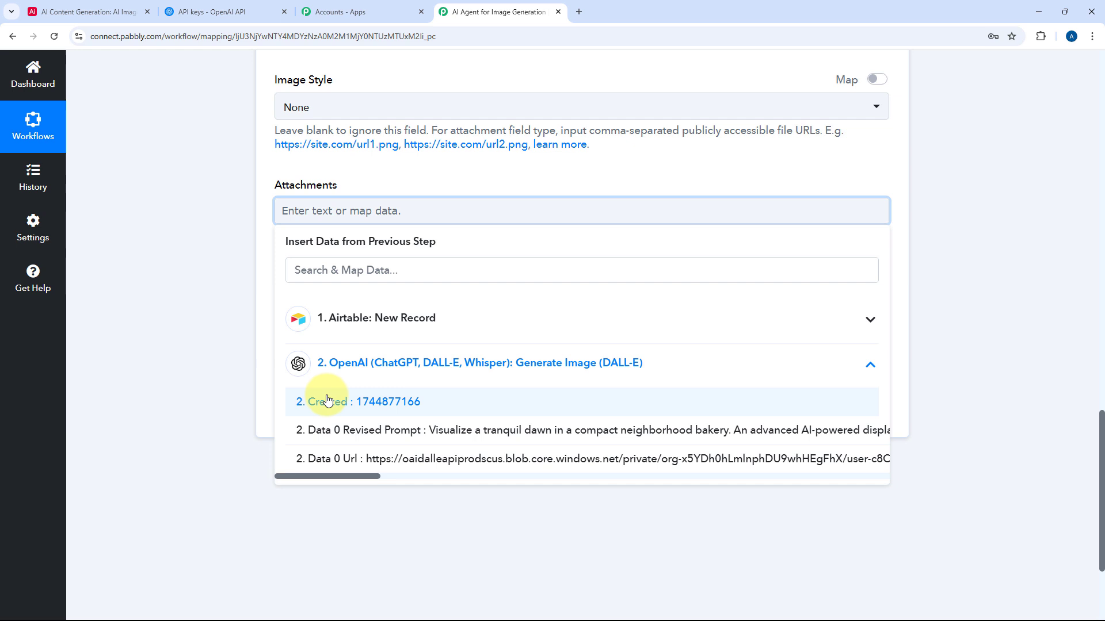
pyautogui.click(397, 459)
pyautogui.click(268, 265)
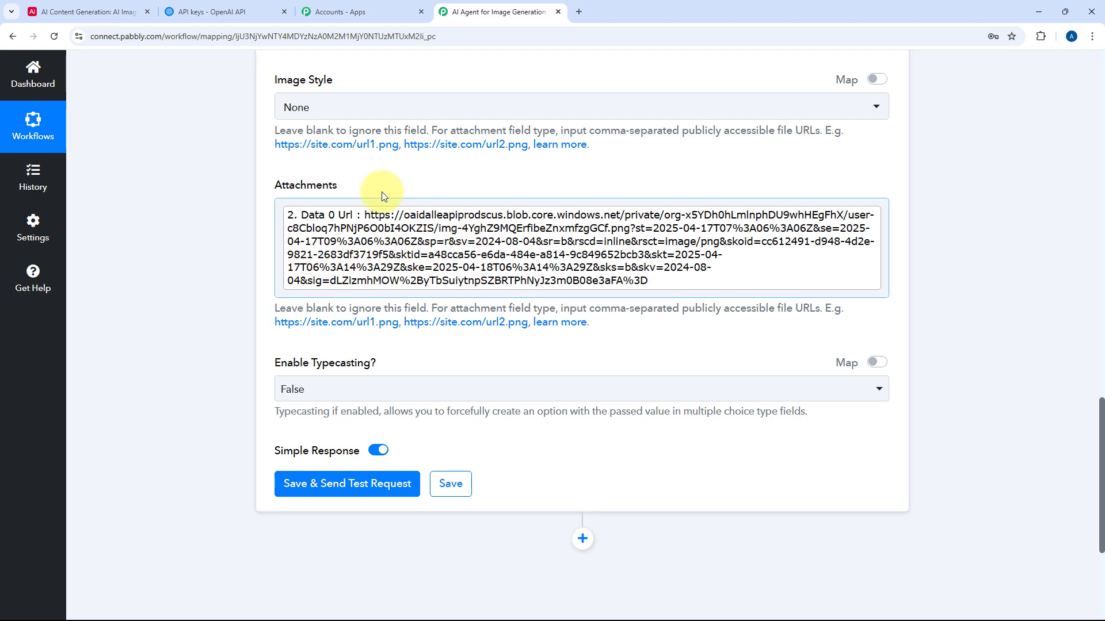
# Step: Save the Update Record action with a test request and review the response it receives
pyautogui.scroll(-2, 368, 248)
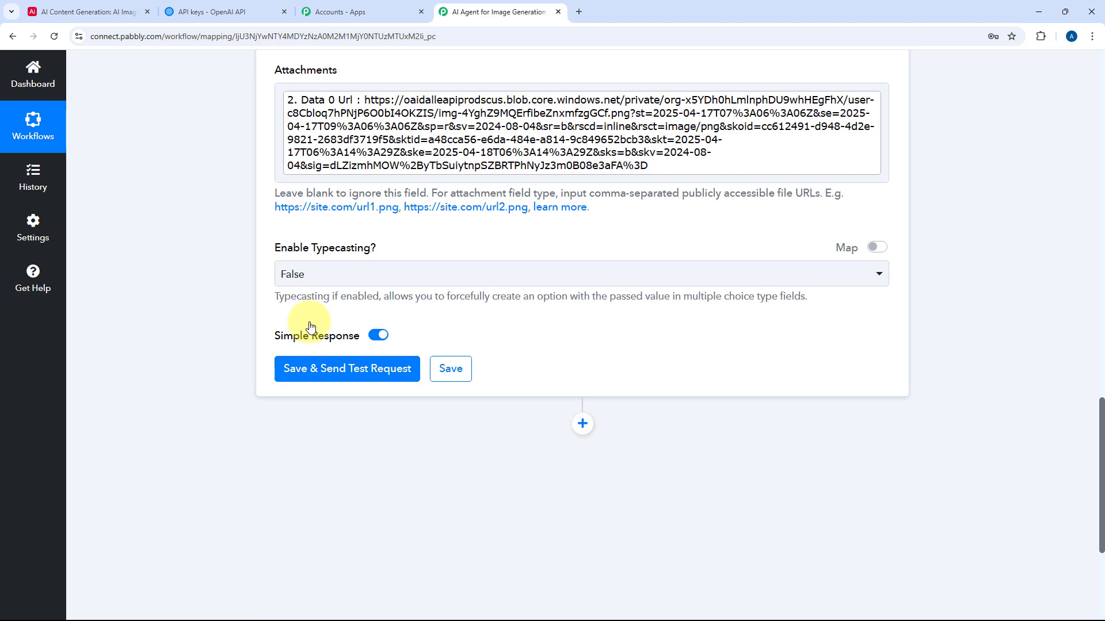
pyautogui.click(387, 379)
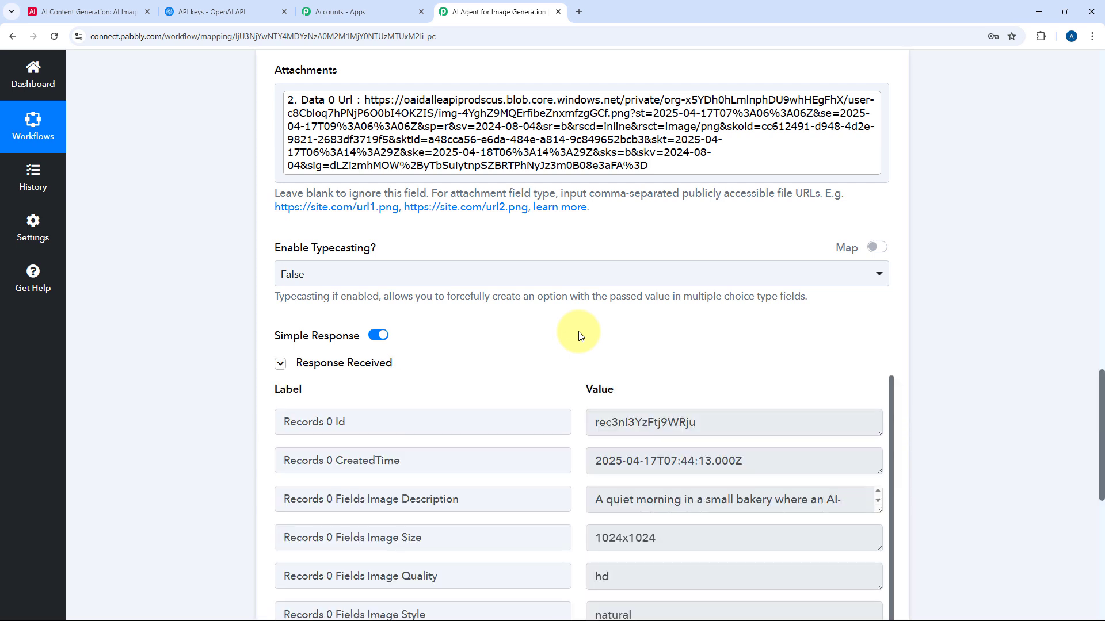
pyautogui.scroll(-2, 575, 346)
pyautogui.scroll(-1, 574, 345)
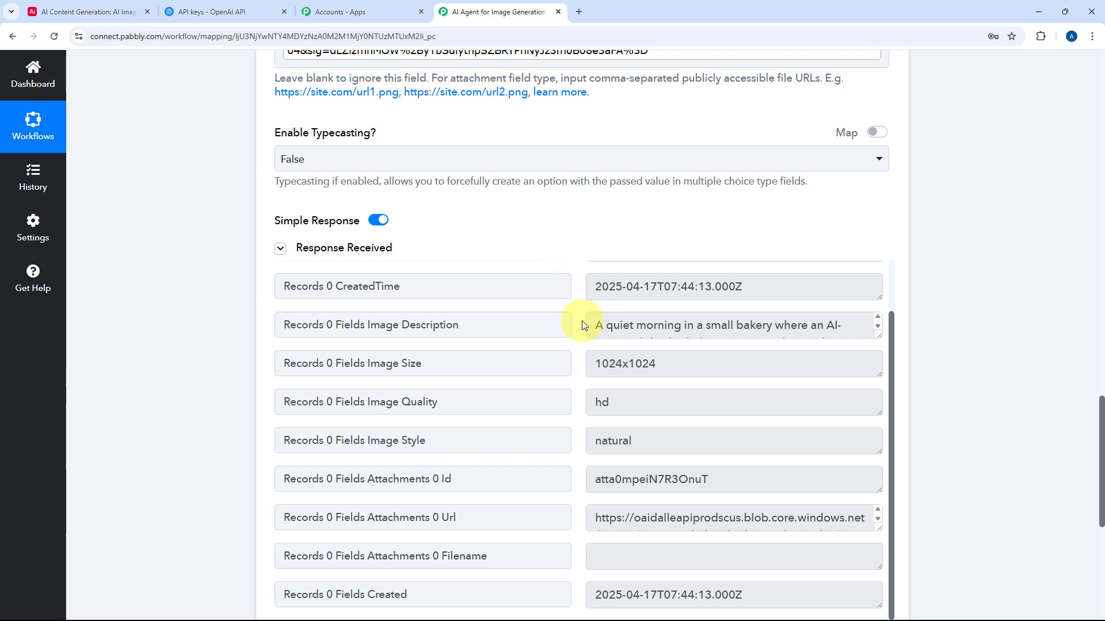
# Step: Collapse the Airtable Update Record step to show the overview of the whole workflow
pyautogui.scroll(7, 582, 320)
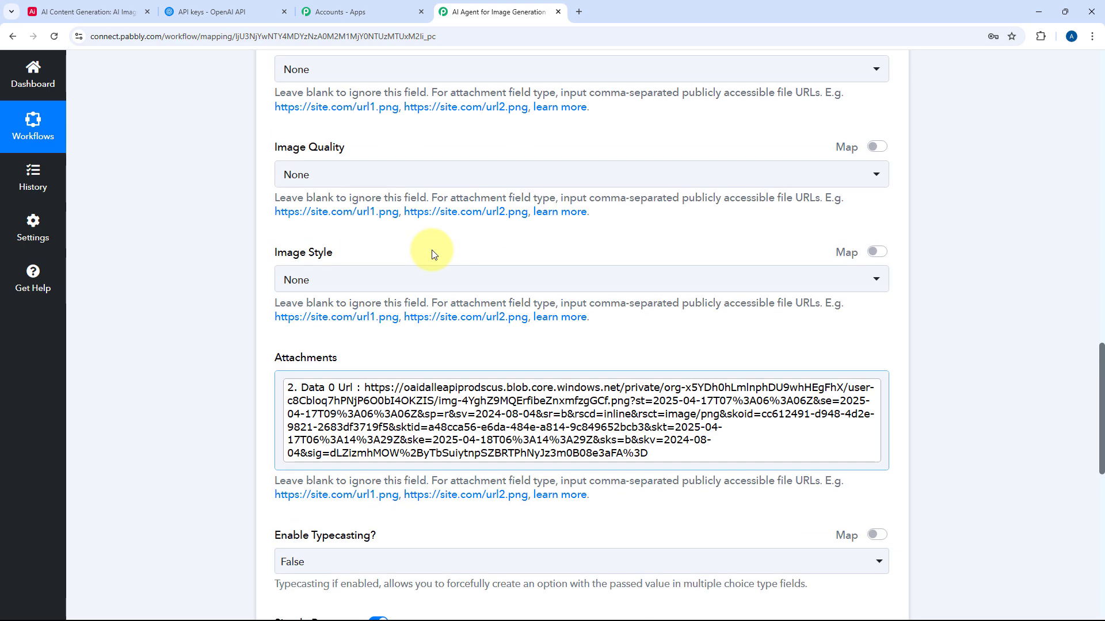
pyautogui.scroll(8, 433, 254)
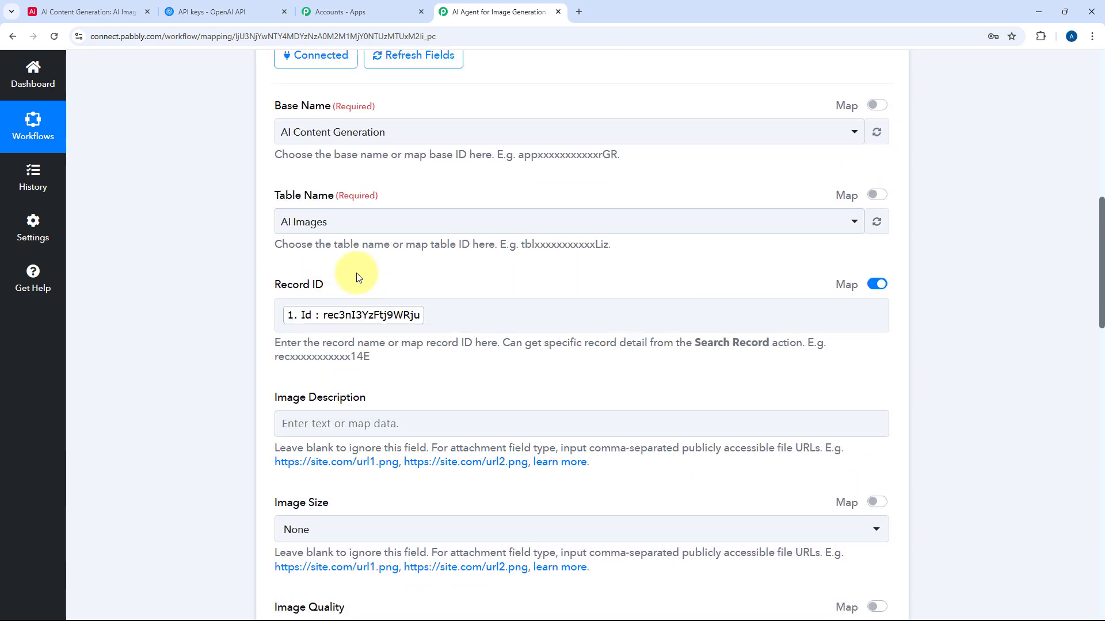
pyautogui.scroll(5, 486, 253)
pyautogui.click(585, 163)
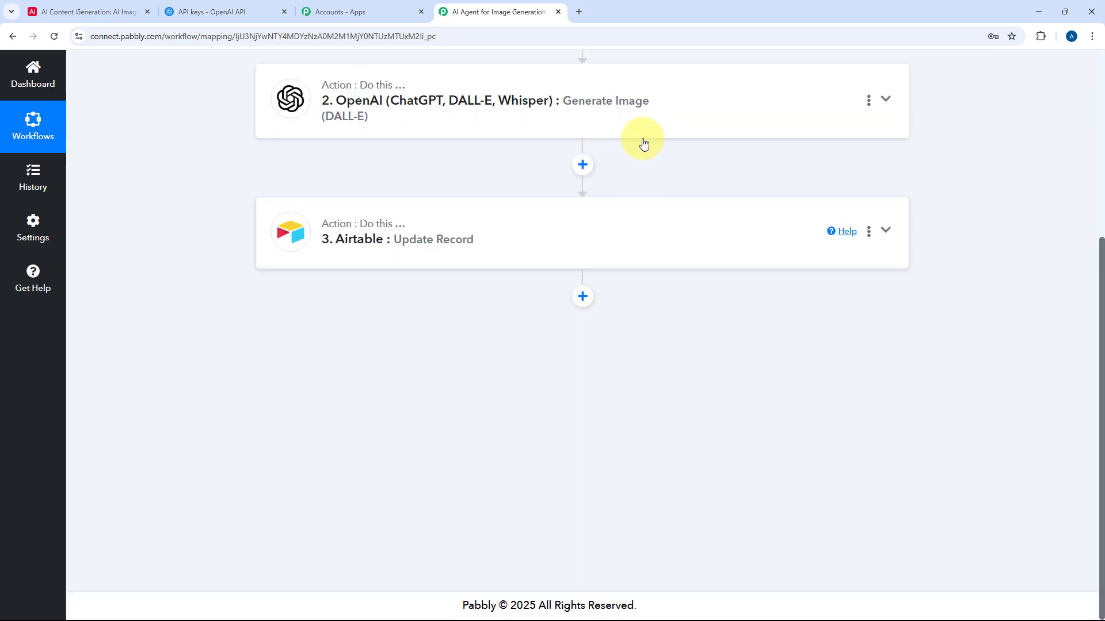
pyautogui.scroll(5, 630, 181)
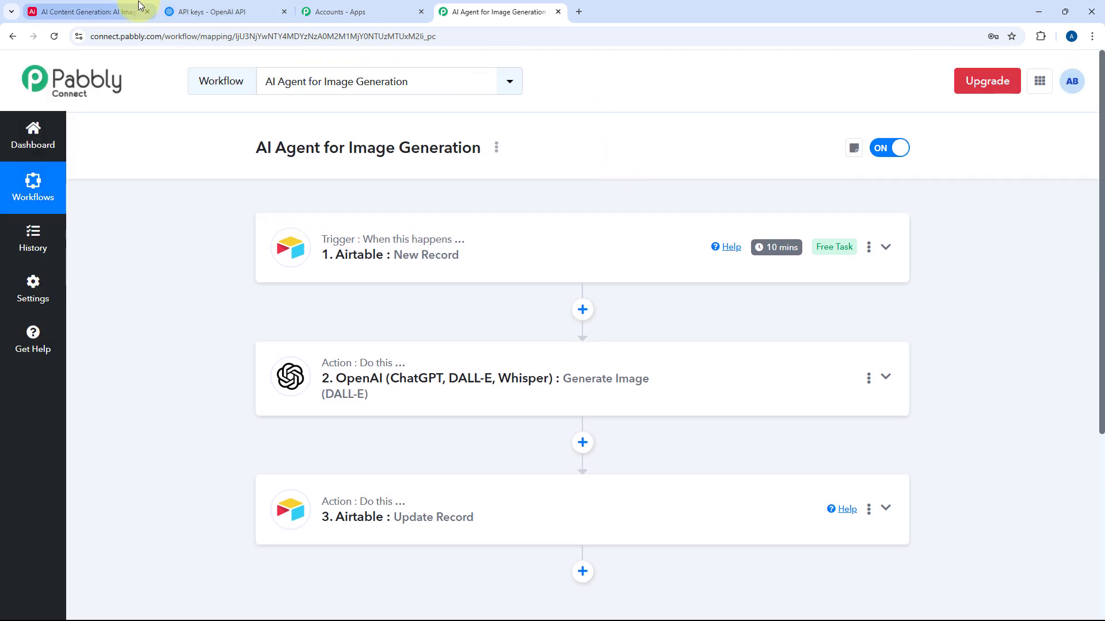
# Step: Inspect the image in the AI Images record's Attachments field in Airtable, close the record and return to the Pabbly Connect workflow
pyautogui.click(138, 6)
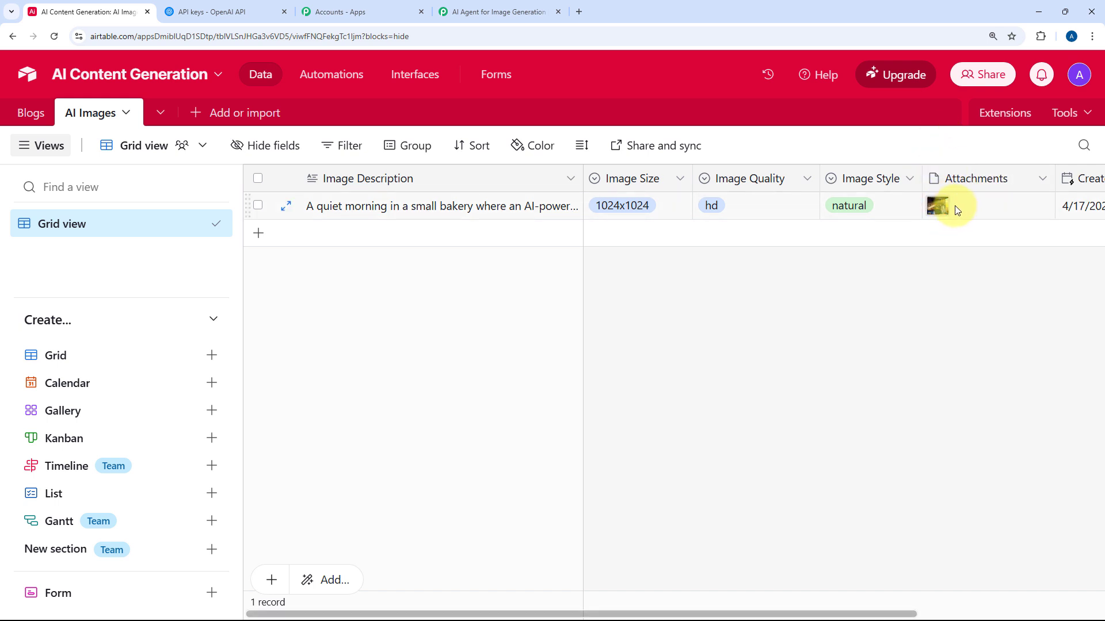
pyautogui.click(285, 208)
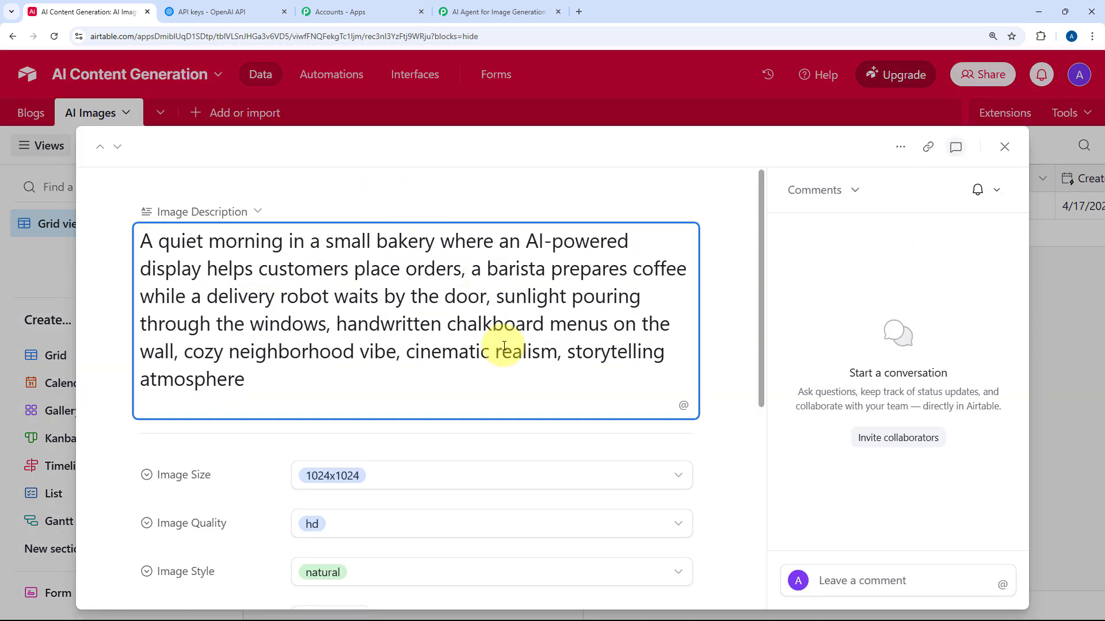
pyautogui.scroll(-6, 504, 346)
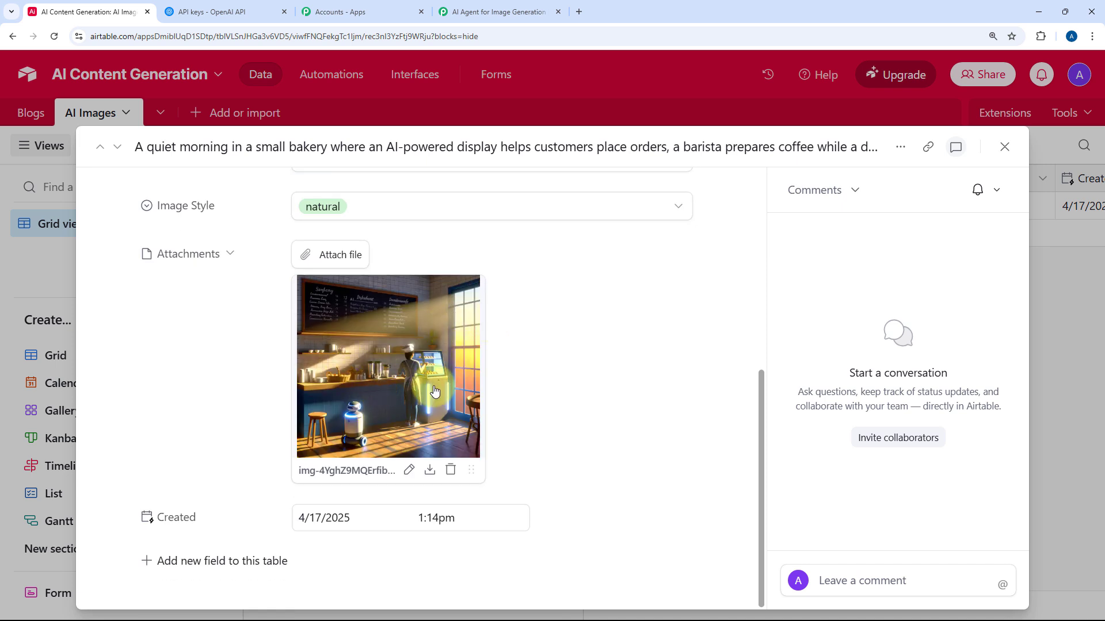
pyautogui.click(1006, 147)
pyautogui.click(488, 16)
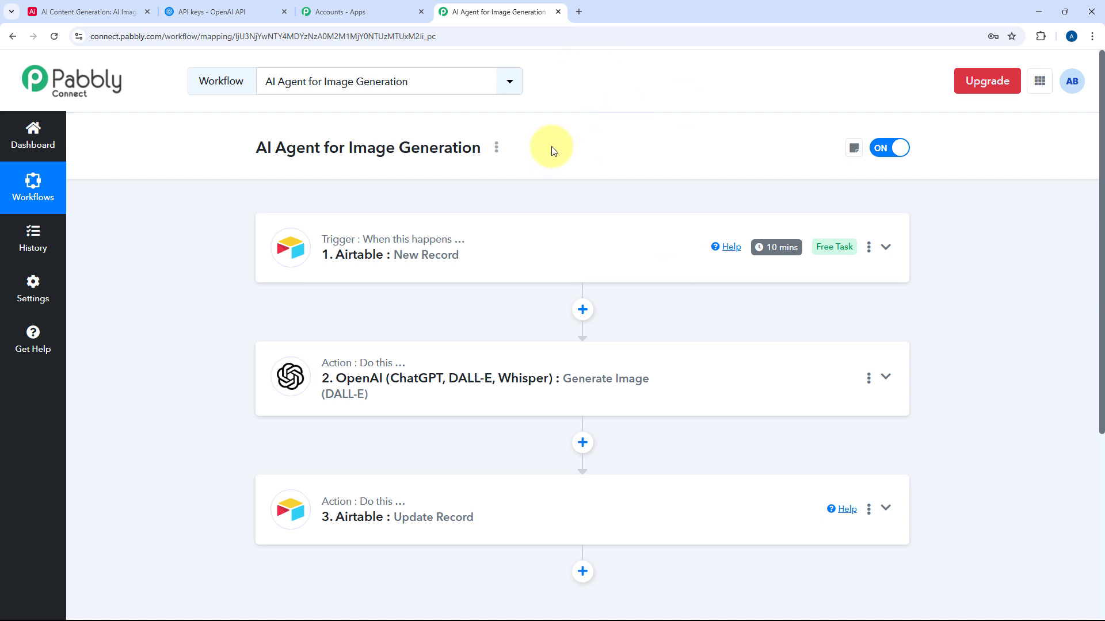
pyautogui.click(37, 12)
pyautogui.click(520, 11)
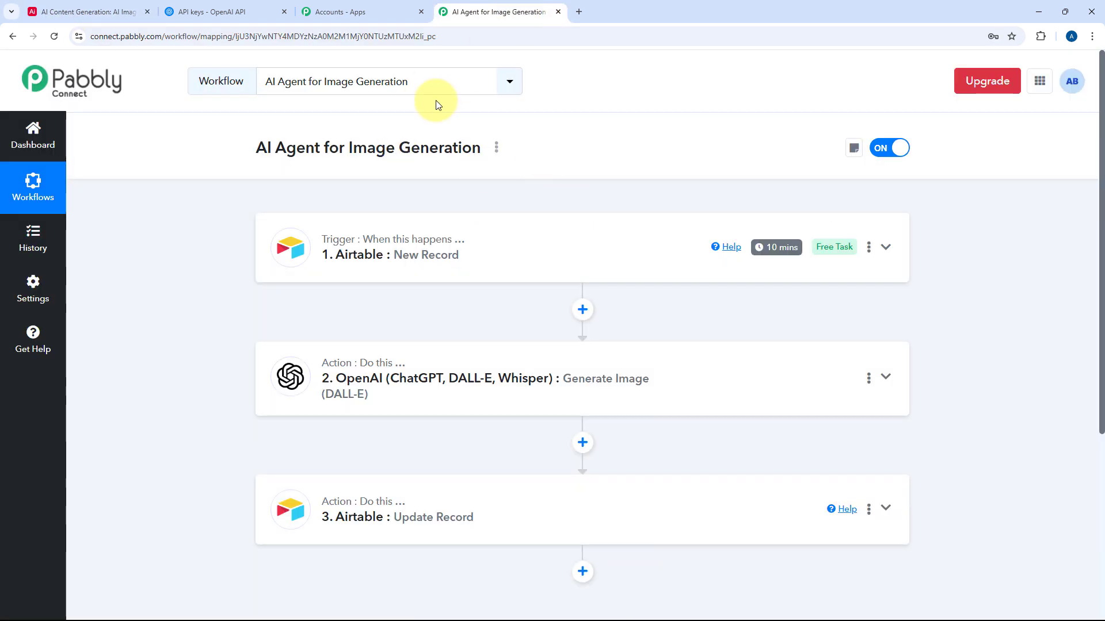
# Step: Switch to Airtable and add an AI Images record with the copied description beginning "An early evening scene in a neighborhood library"
pyautogui.click(111, 11)
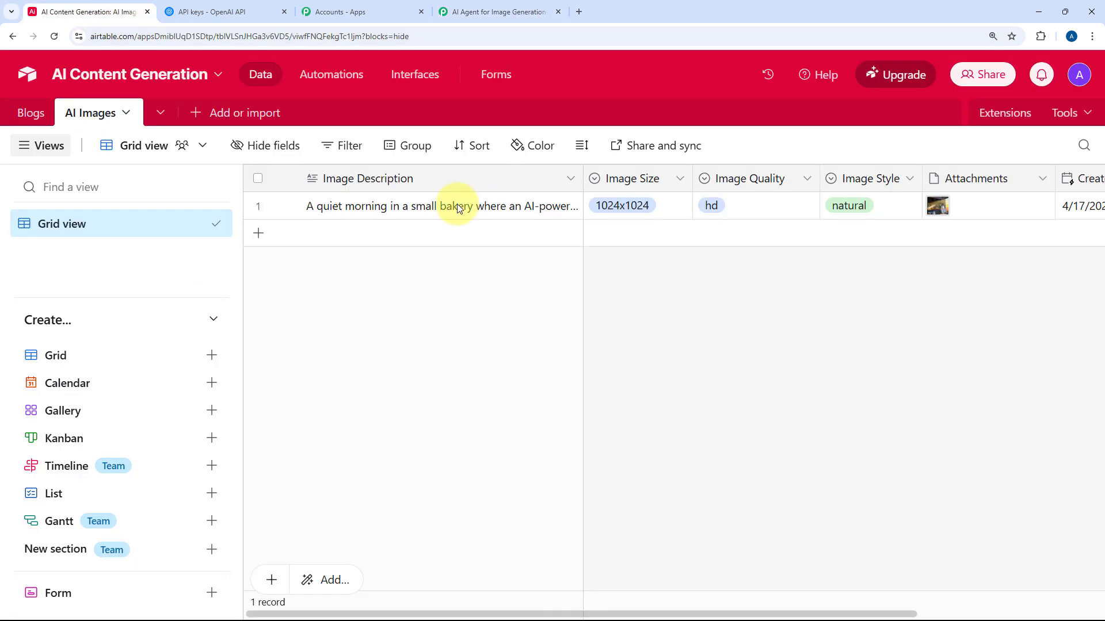
pyautogui.click(260, 234)
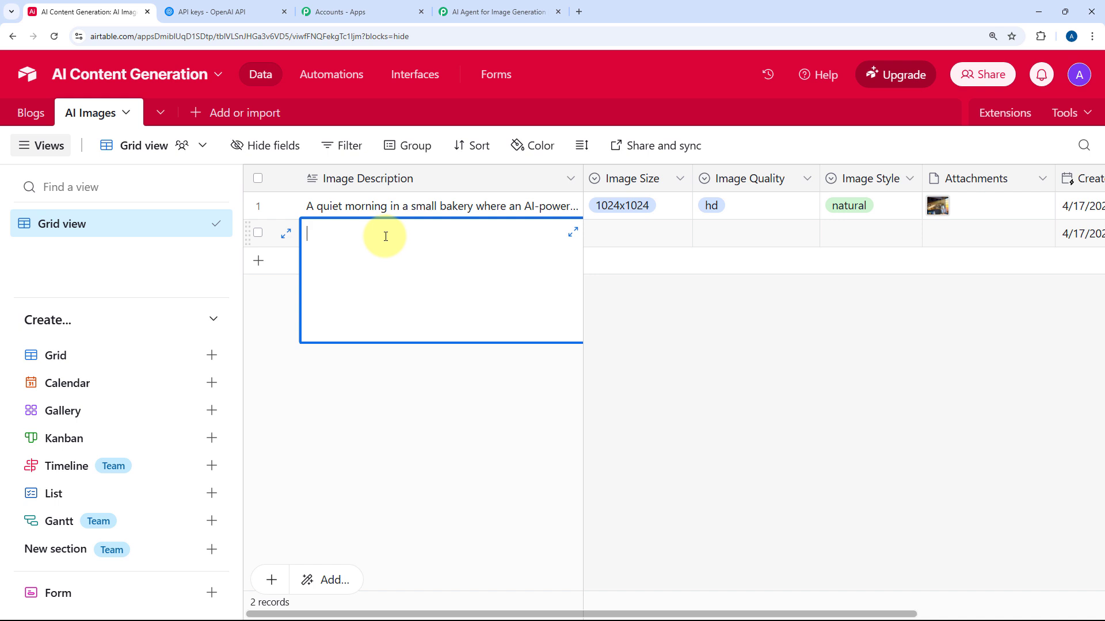
pyautogui.hotkey('ctrl', 'v')
pyautogui.click(606, 301)
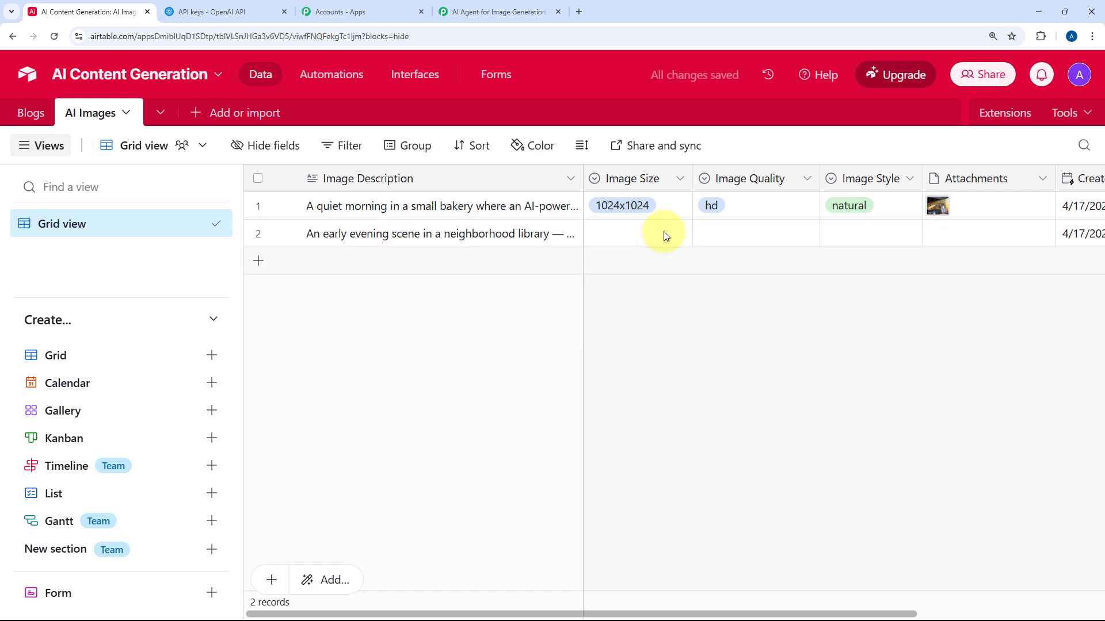
# Step: Set the library scene record's Image Size to 1792x1024, Image Quality to hd and Image Style to vivid
pyautogui.click(679, 234)
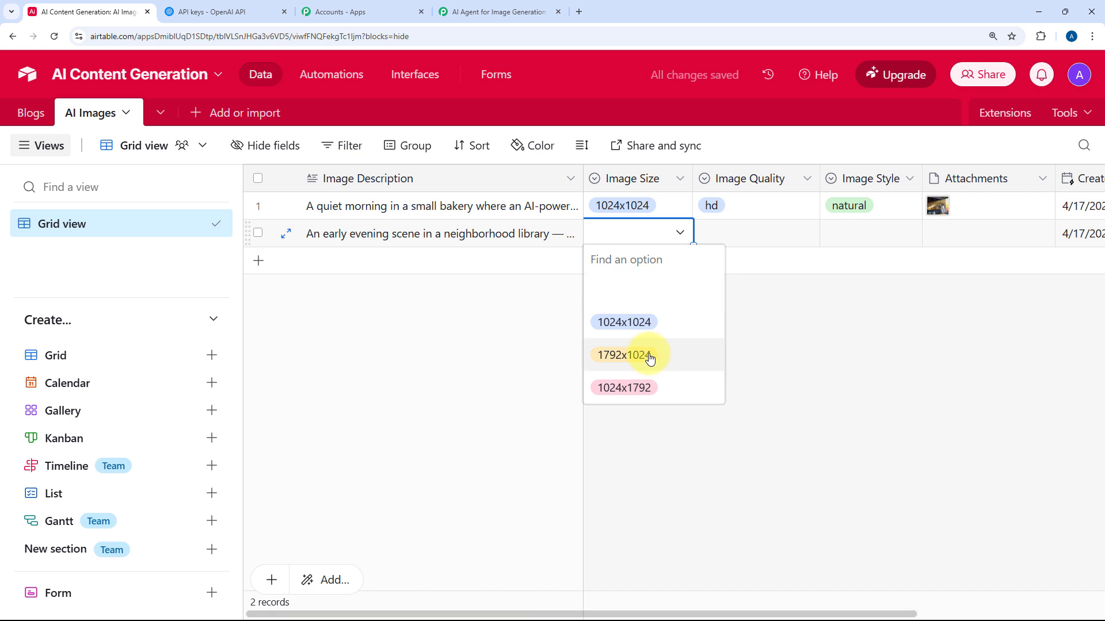
pyautogui.click(621, 355)
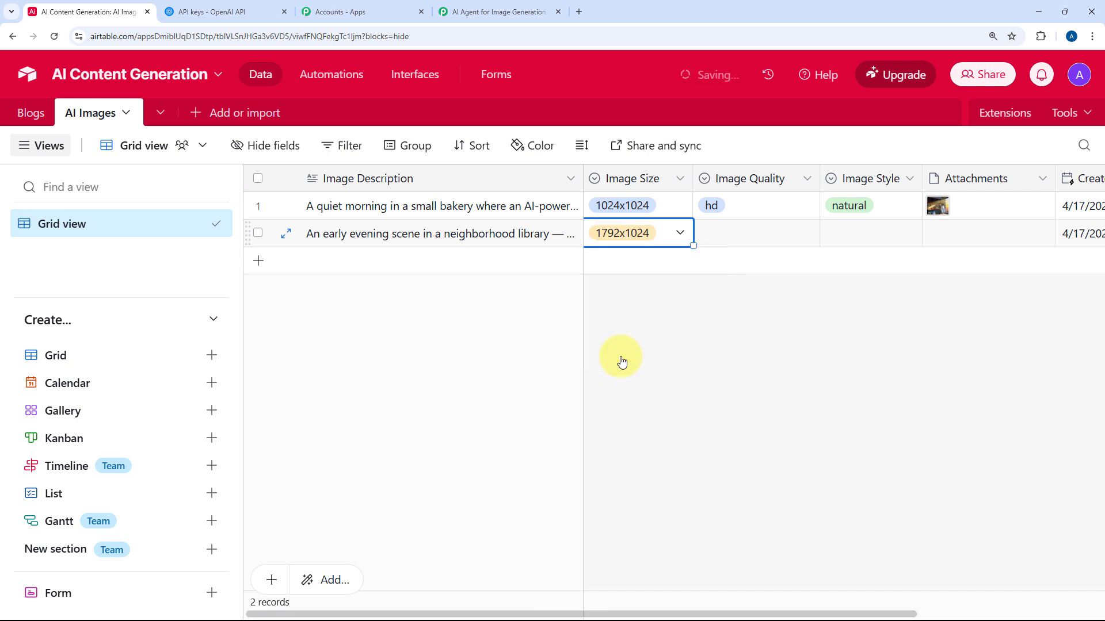
pyautogui.click(747, 239)
pyautogui.click(755, 245)
pyautogui.click(748, 352)
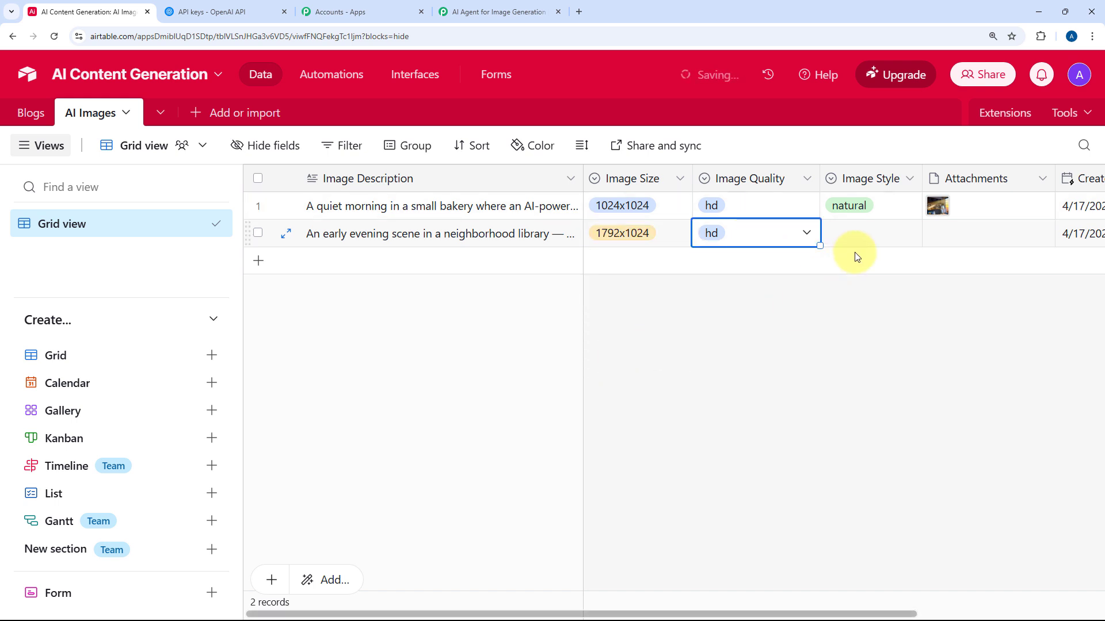
pyautogui.click(868, 235)
pyautogui.click(857, 245)
pyautogui.click(845, 321)
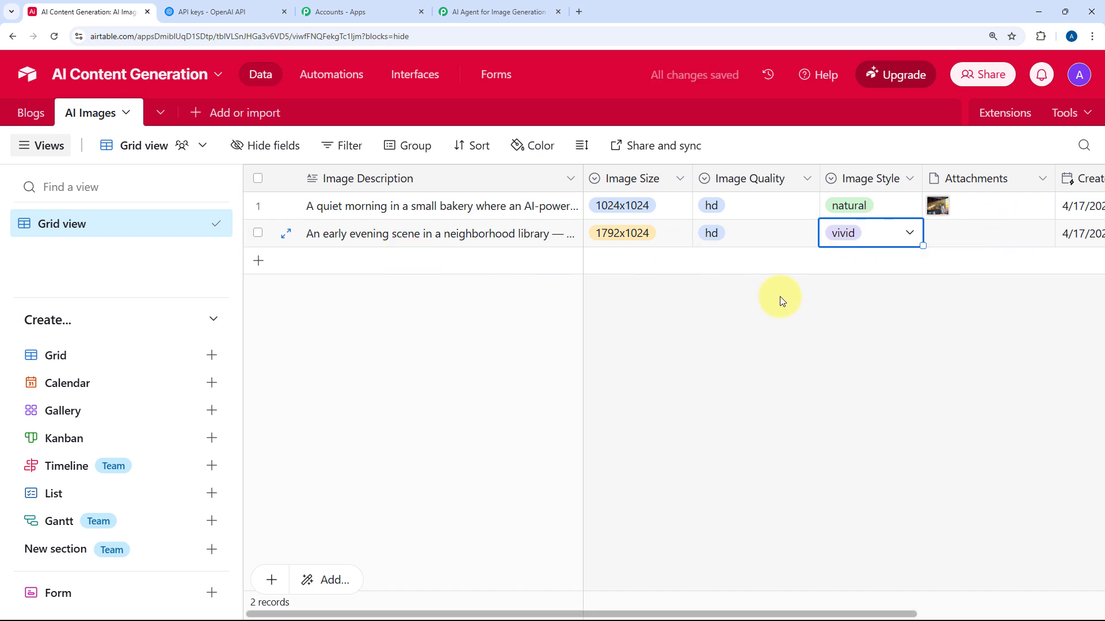
pyautogui.click(497, 327)
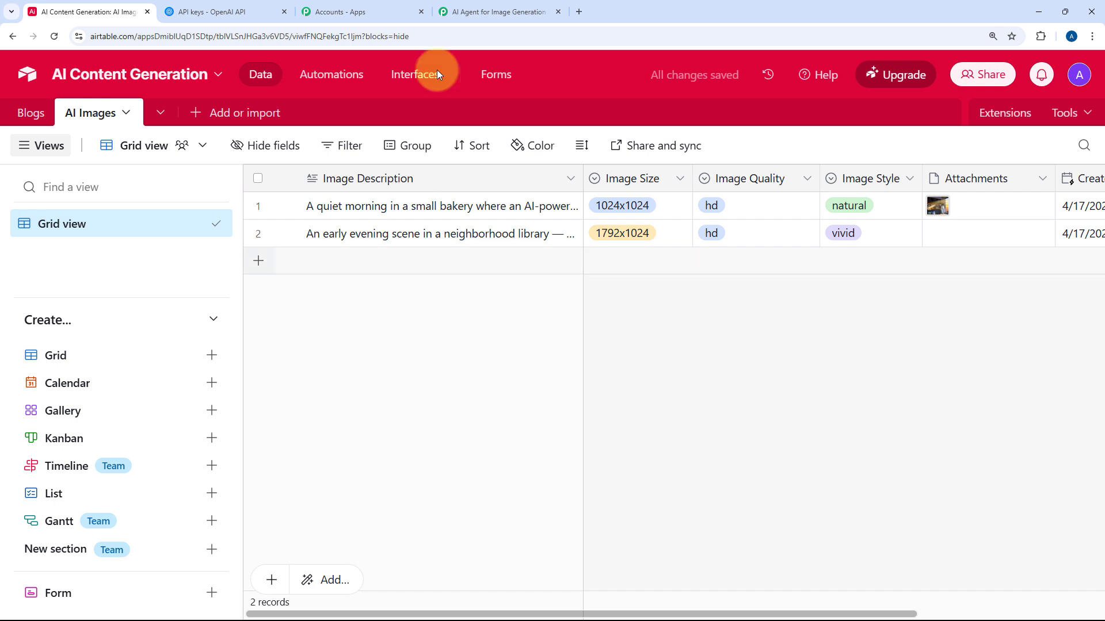
# Step: Review the Pabbly Connect workflow's trigger and actions and check the library scene record's Attachments field in Airtable
pyautogui.click(501, 12)
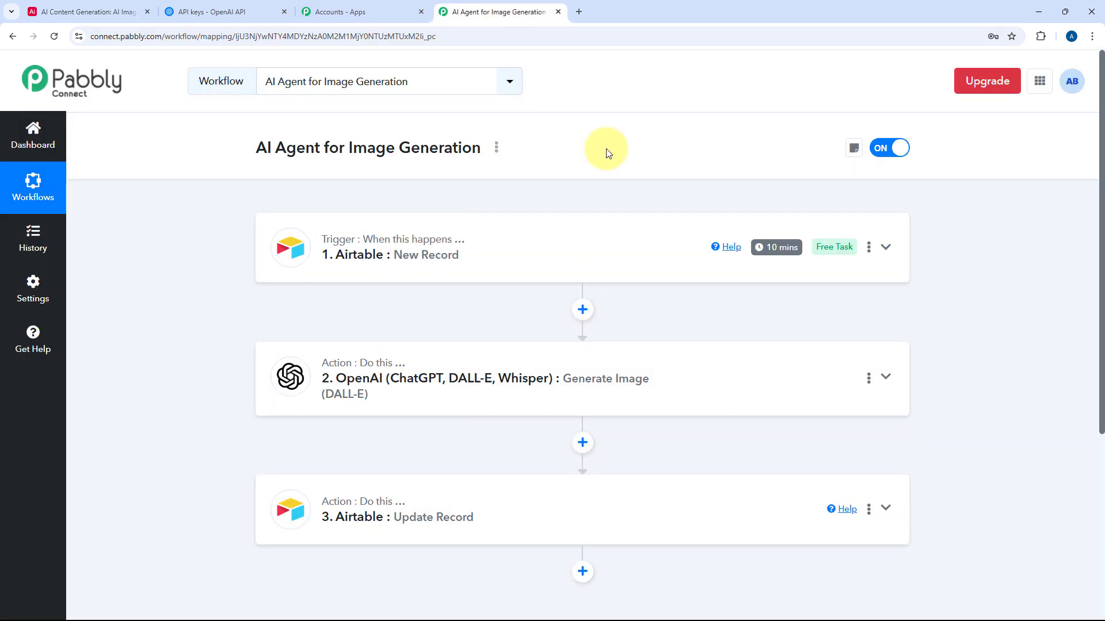
pyautogui.click(79, 12)
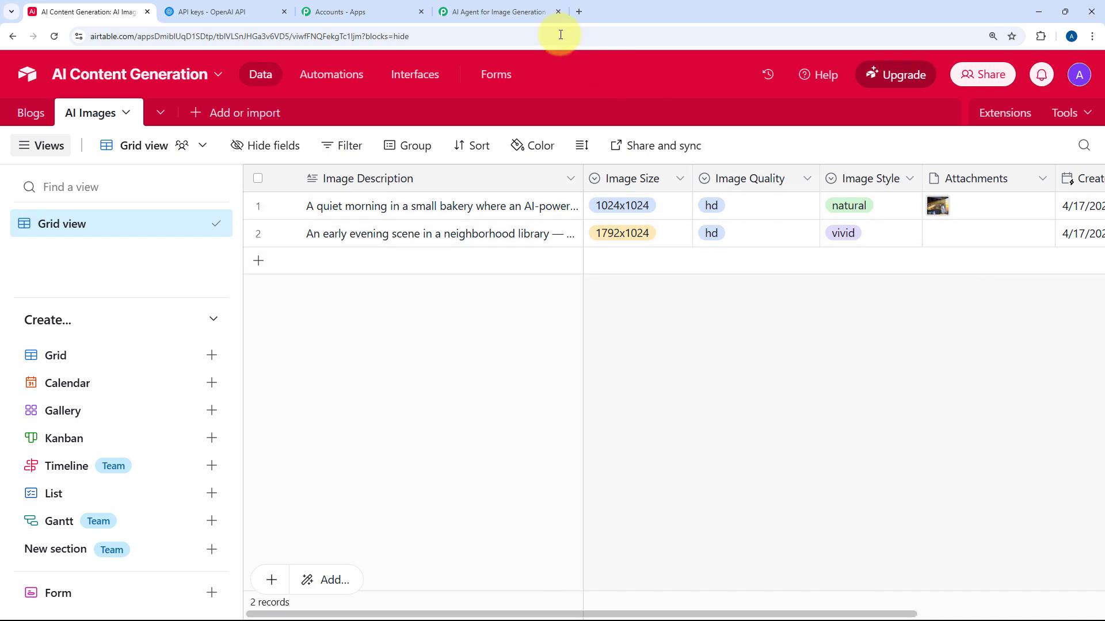
pyautogui.click(485, 7)
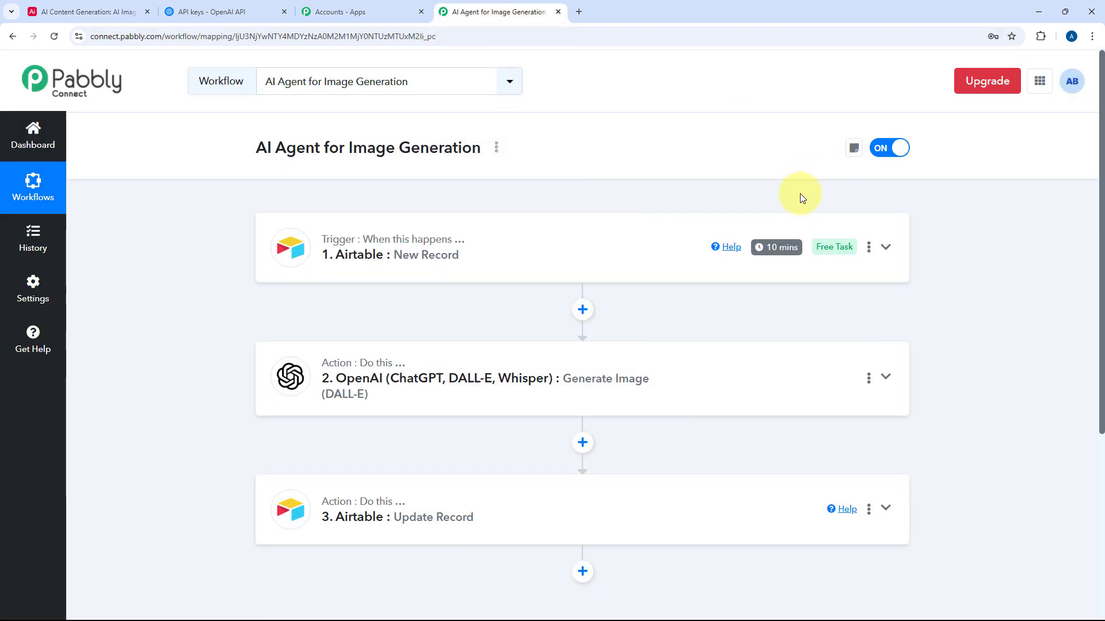
pyautogui.click(123, 7)
pyautogui.click(464, 8)
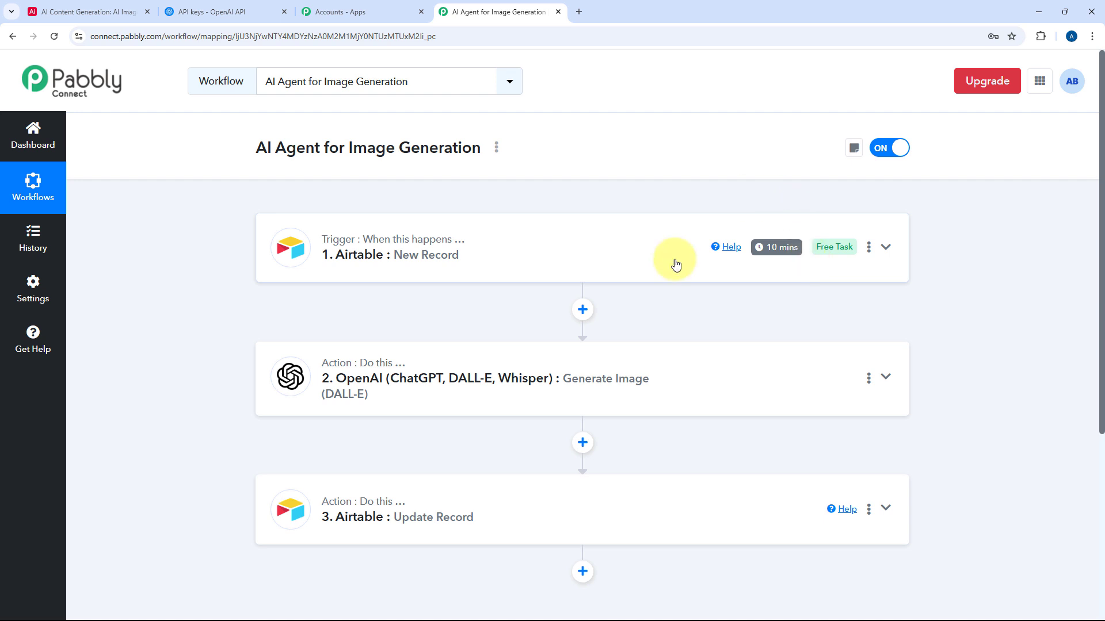
pyautogui.click(80, 10)
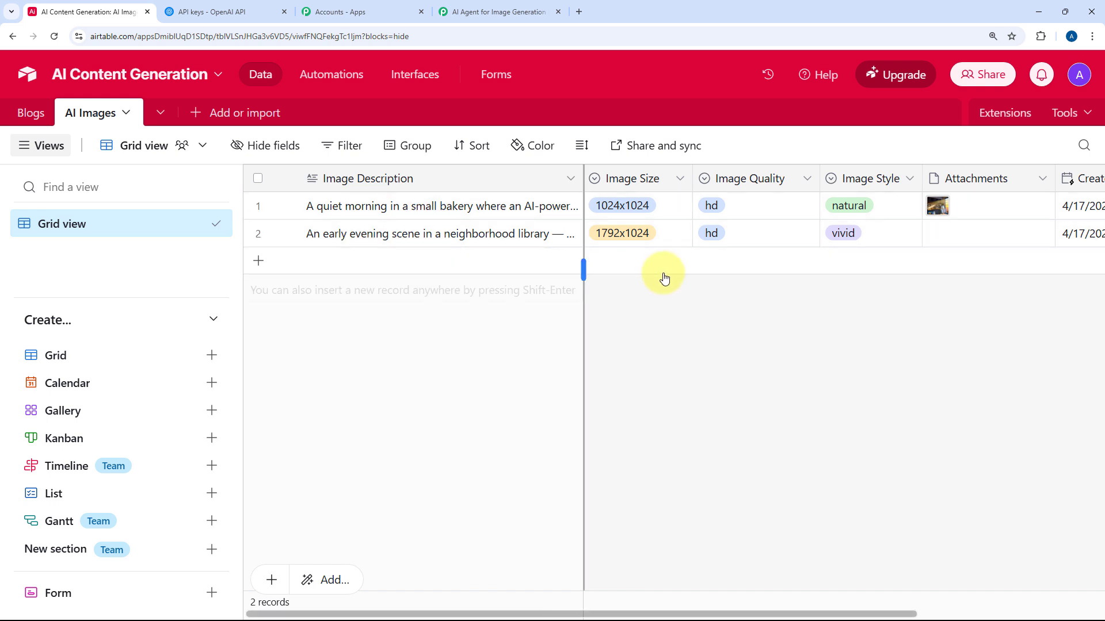
pyautogui.click(524, 7)
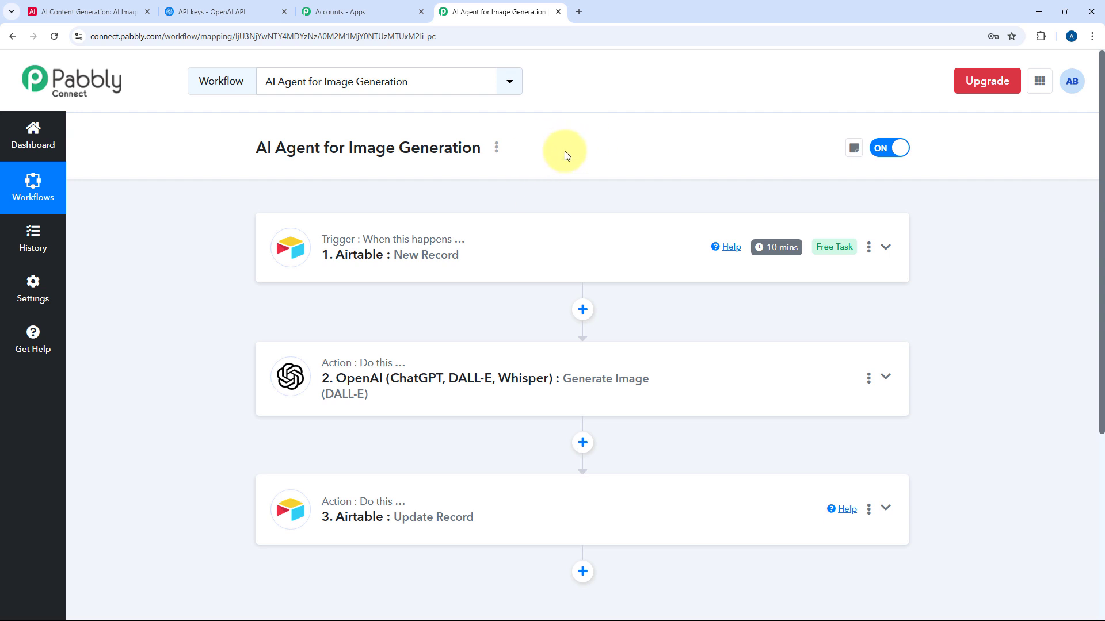
# Step: Expand the library scene record in Airtable and review its description, image settings and attachment
pyautogui.click(91, 10)
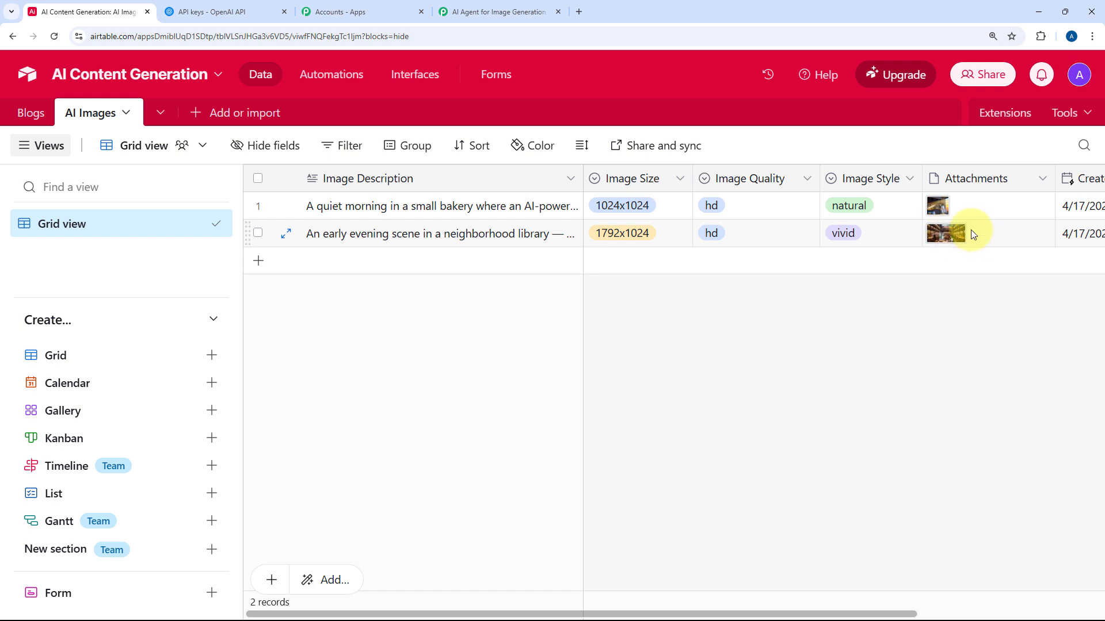
pyautogui.click(286, 233)
pyautogui.scroll(-3, 481, 246)
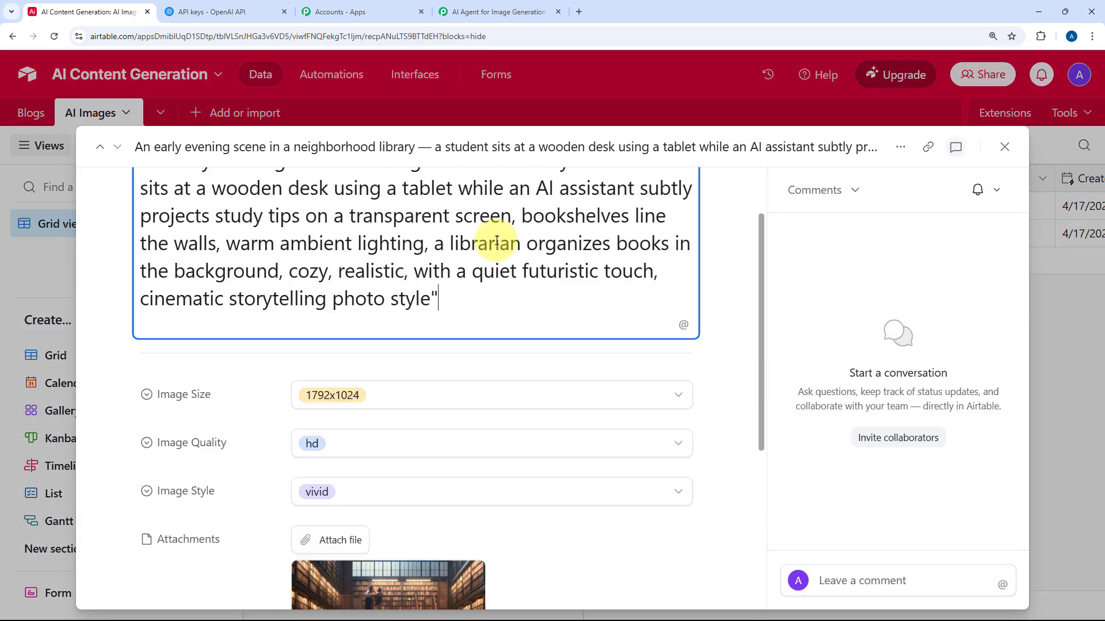
pyautogui.scroll(3, 365, 258)
pyautogui.scroll(-3, 314, 276)
pyautogui.scroll(-2, 315, 276)
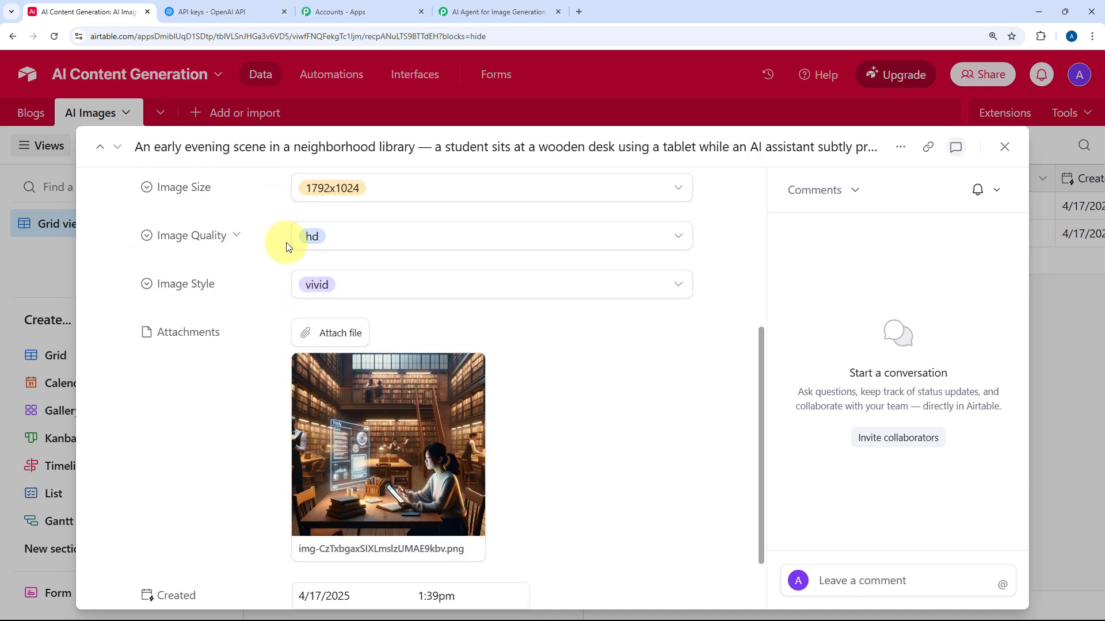
pyautogui.scroll(-2, 402, 316)
# Step: View the record's attached image at full size, close the preview and record, and return to the Pabbly Connect workflow
pyautogui.click(442, 360)
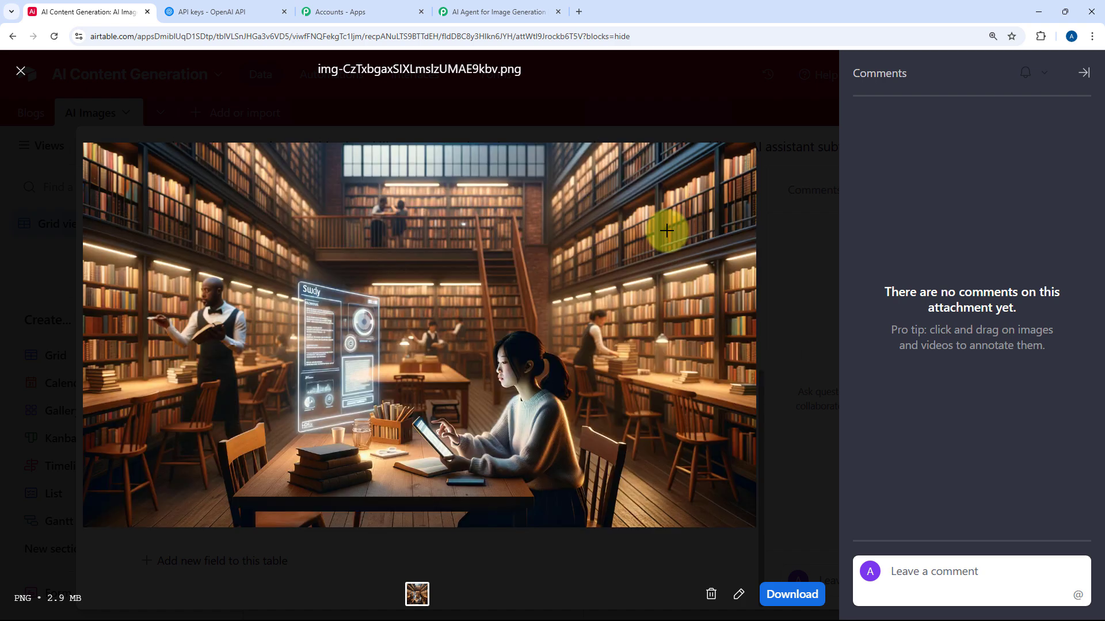
pyautogui.click(193, 92)
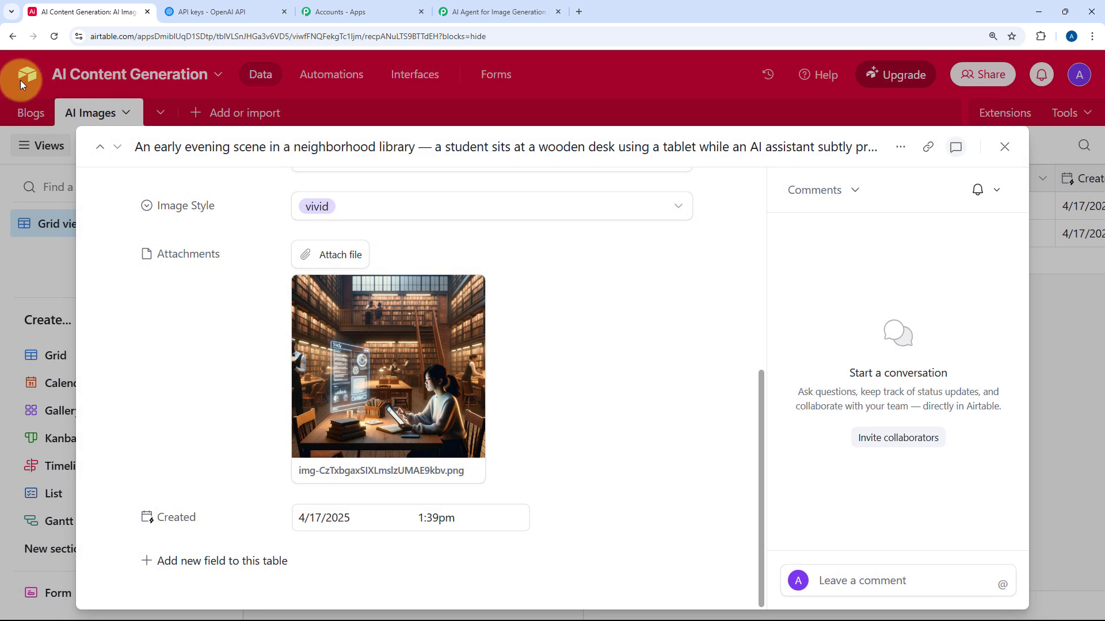
pyautogui.click(1001, 149)
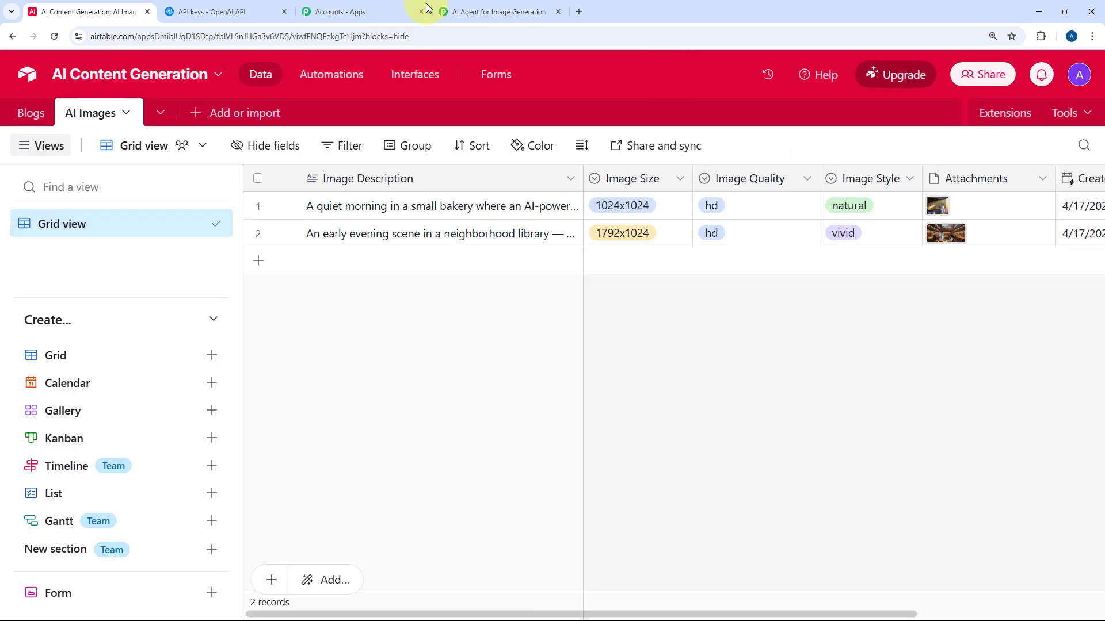
pyautogui.click(473, 2)
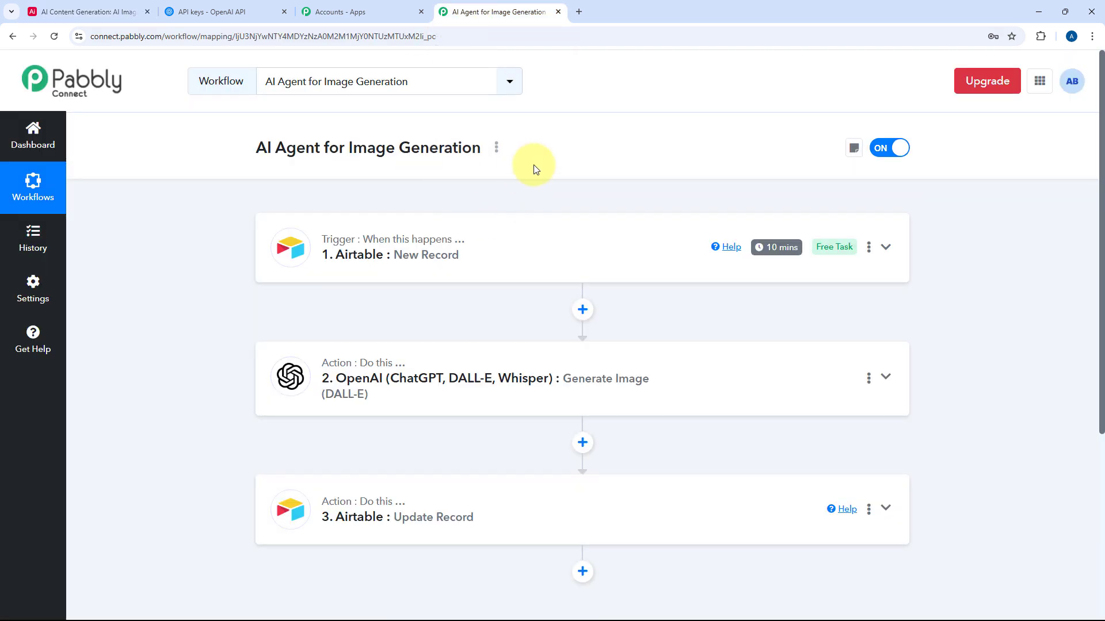